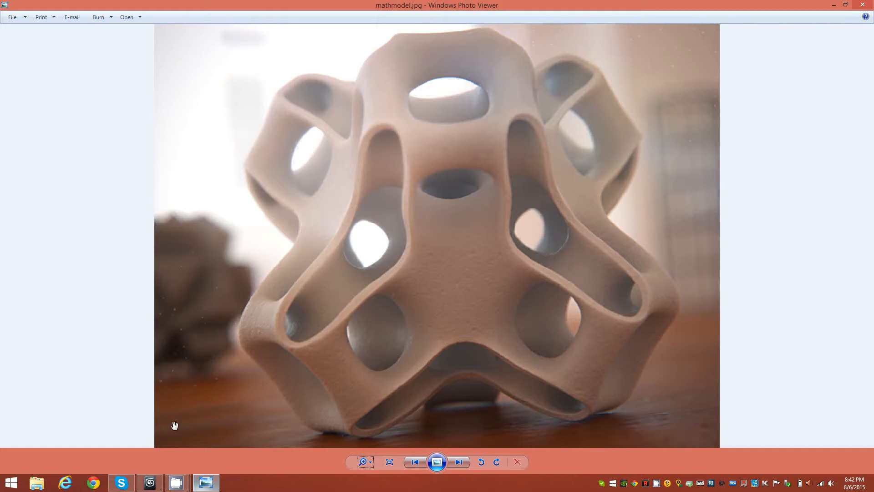
# - Switch to 3ds Max, review the finished abstract model in the perspective view, and delete it from the scene
pyautogui.click(150, 482)
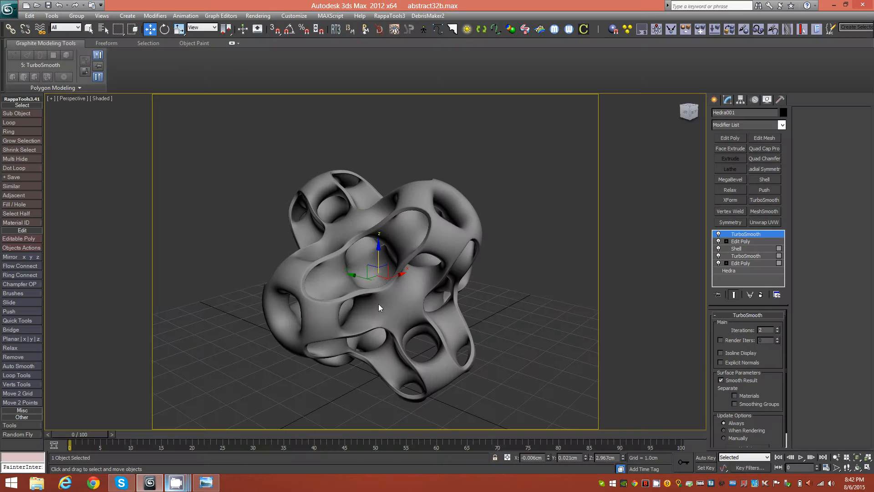
pyautogui.keyDown('alt'); pyautogui.moveTo(471, 296); pyautogui.dragTo(414, 284, button='middle'); pyautogui.keyUp('alt')
pyautogui.scroll(5, 381, 286)
pyautogui.scroll(-5, 382, 289)
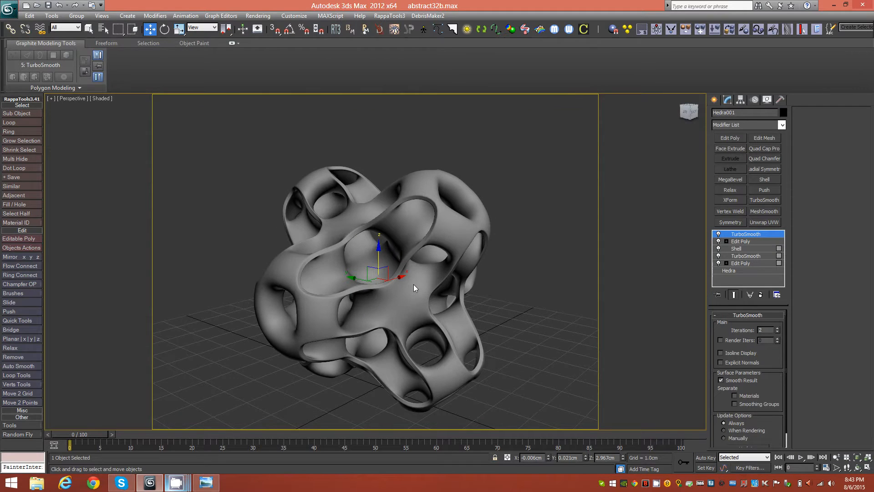
pyautogui.moveTo(447, 333)
pyautogui.keyDown('alt'); pyautogui.mouseDown(button='middle')
pyautogui.moveTo(431, 331)
pyautogui.moveTo(452, 331)
pyautogui.mouseUp(button='middle'); pyautogui.keyUp('alt')
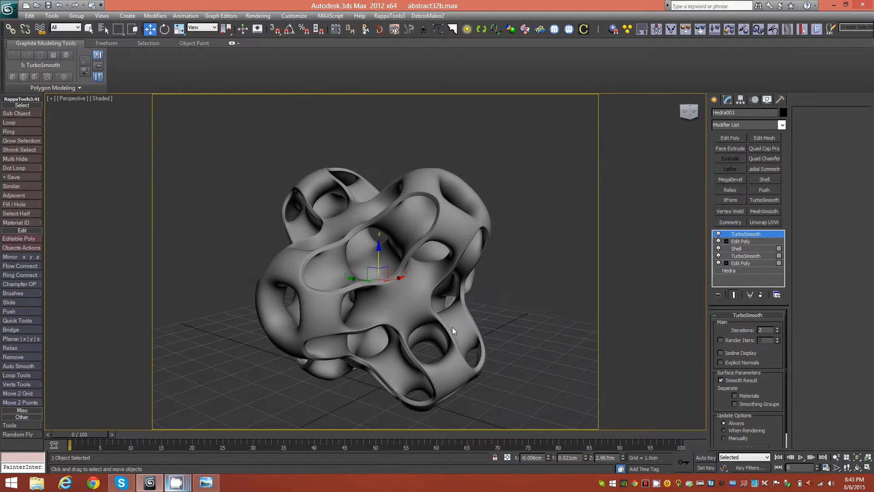
pyautogui.press('Delete')
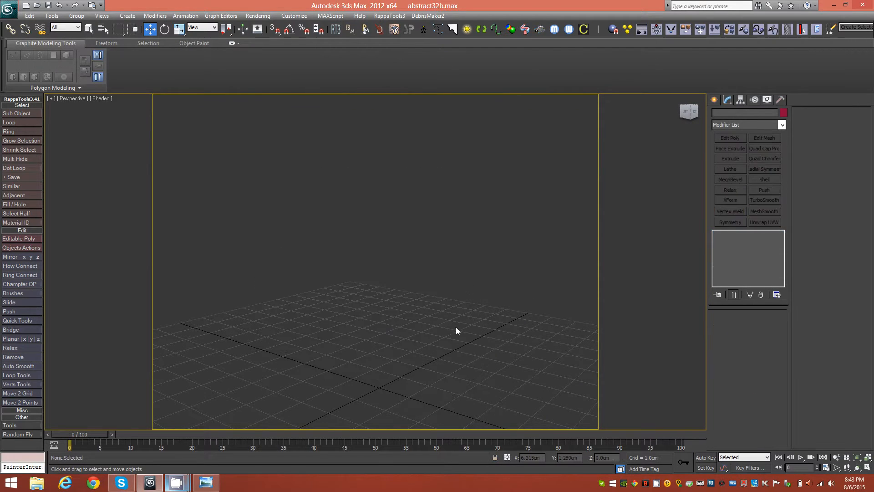
# - Check the display unit scale in the Units Setup dialog and close it without changes
pyautogui.moveTo(440, 342)
pyautogui.keyDown('alt'); pyautogui.mouseDown(button='middle')
pyautogui.moveTo(420, 330)
pyautogui.moveTo(418, 315)
pyautogui.moveTo(427, 341)
pyautogui.mouseUp(button='middle'); pyautogui.keyUp('alt')
pyautogui.click(300, 19)
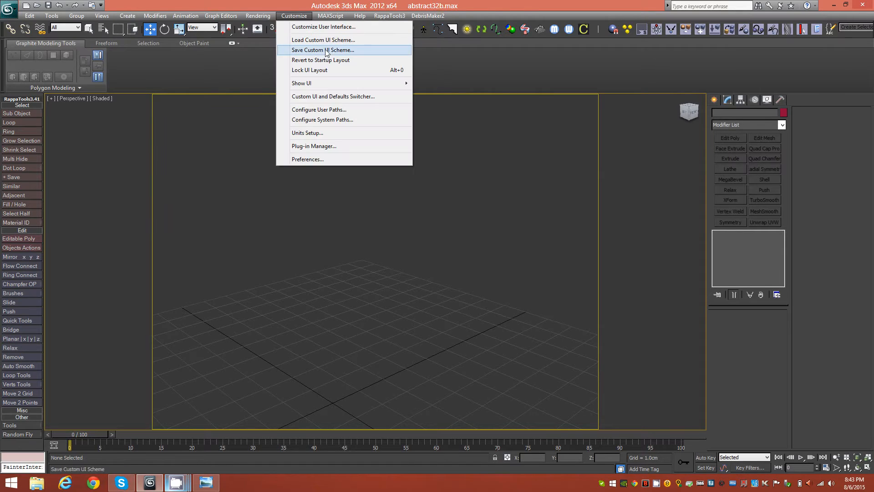
pyautogui.click(327, 134)
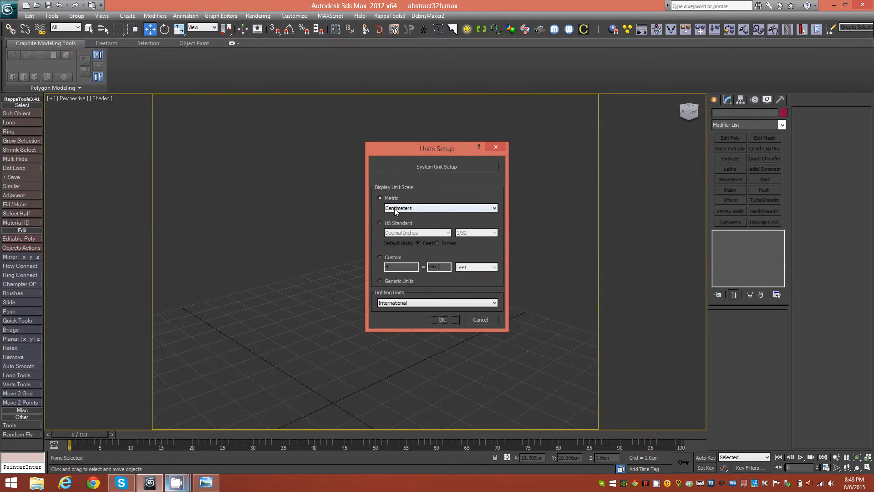
pyautogui.click(496, 148)
# - Create a Hedra extended primitive with a radius of about 1.29 cm at the centre of the grid
pyautogui.moveTo(364, 378); pyautogui.dragTo(411, 332, button='middle')
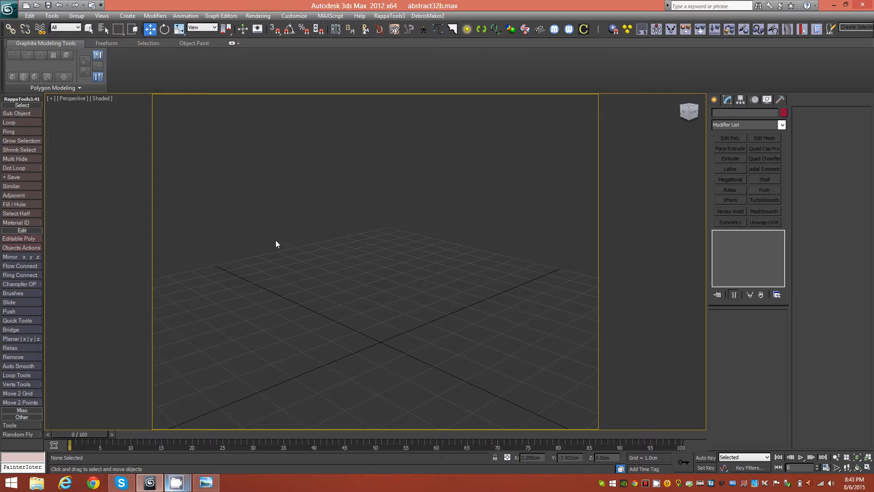
pyautogui.moveTo(414, 345); pyautogui.dragTo(404, 310, button='middle')
pyautogui.click(713, 101)
pyautogui.click(779, 129)
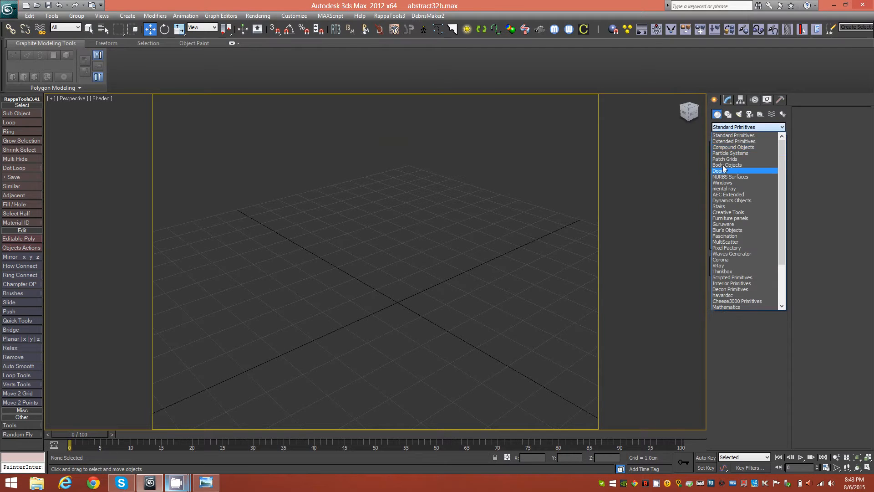
pyautogui.click(739, 141)
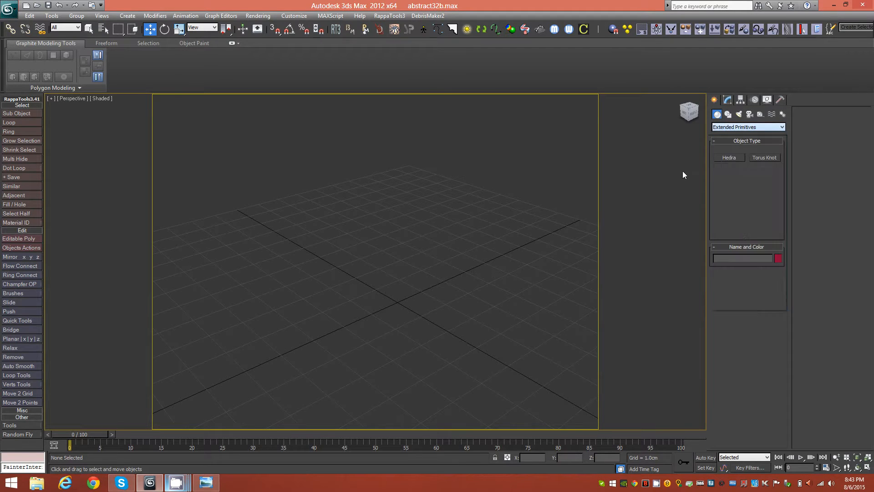
pyautogui.click(733, 159)
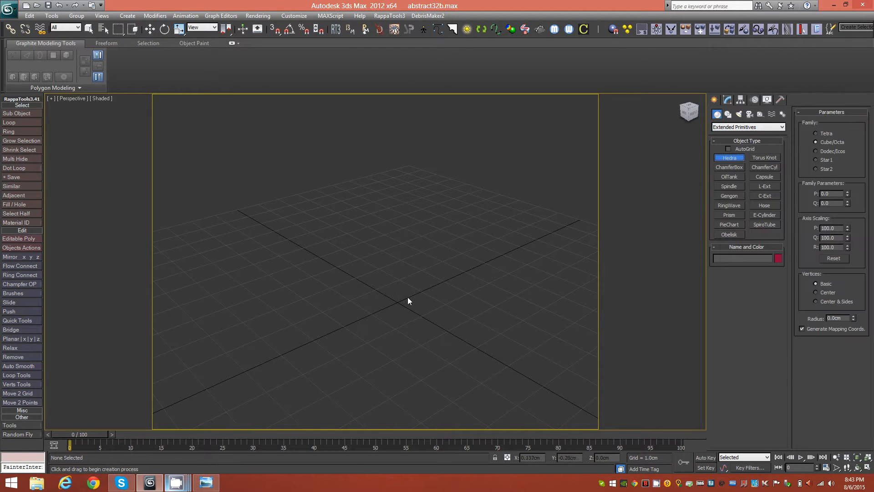
pyautogui.moveTo(399, 304); pyautogui.dragTo(419, 325)
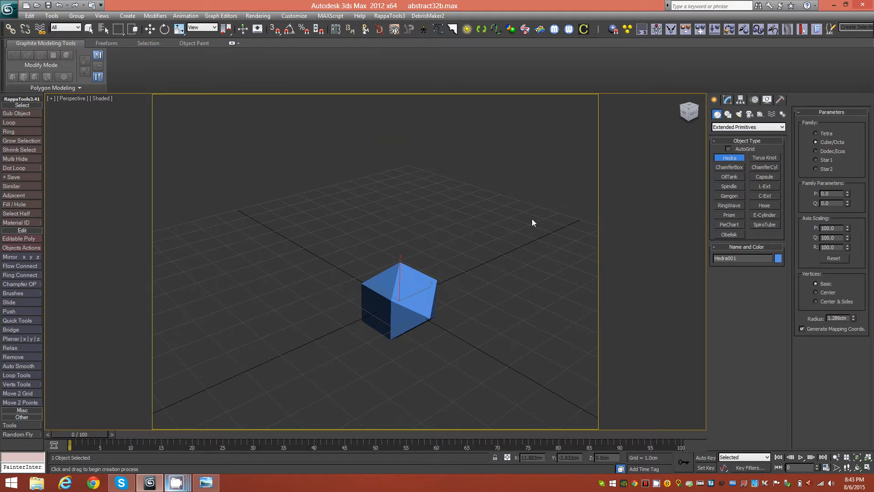
# - Try the Tetra family on the hedra, then return it to Cube/Octa
pyautogui.moveTo(403, 332)
pyautogui.keyDown('alt'); pyautogui.mouseDown(button='middle')
pyautogui.moveTo(386, 351)
pyautogui.moveTo(372, 318)
pyautogui.moveTo(404, 304)
pyautogui.moveTo(406, 317)
pyautogui.moveTo(445, 321)
pyautogui.moveTo(431, 366)
pyautogui.moveTo(391, 336)
pyautogui.mouseUp(button='middle'); pyautogui.keyUp('alt')
pyautogui.keyDown('alt'); pyautogui.moveTo(358, 306); pyautogui.dragTo(451, 322, button='middle'); pyautogui.keyUp('alt')
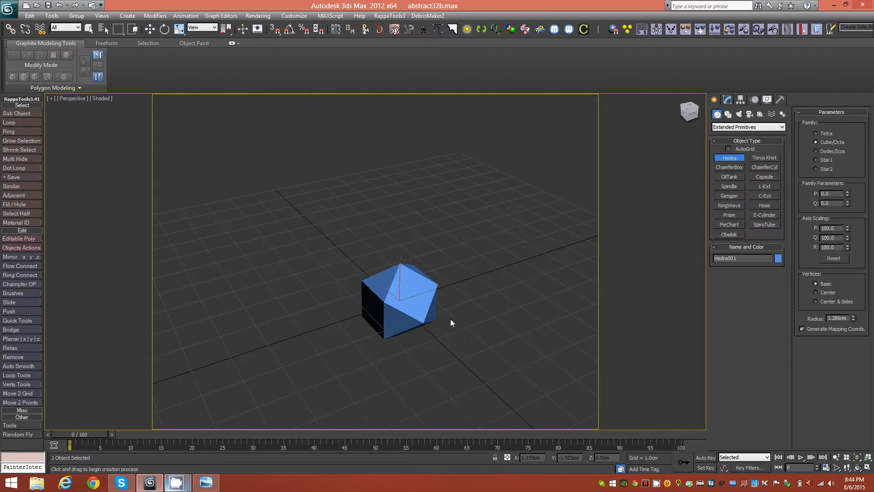
pyautogui.click(816, 133)
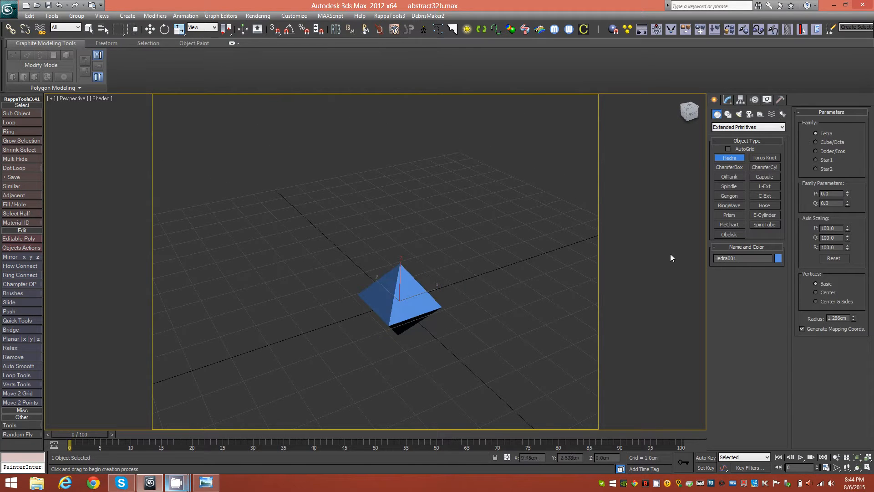
pyautogui.keyDown('alt'); pyautogui.moveTo(462, 338); pyautogui.dragTo(714, 300, button='middle'); pyautogui.keyUp('alt')
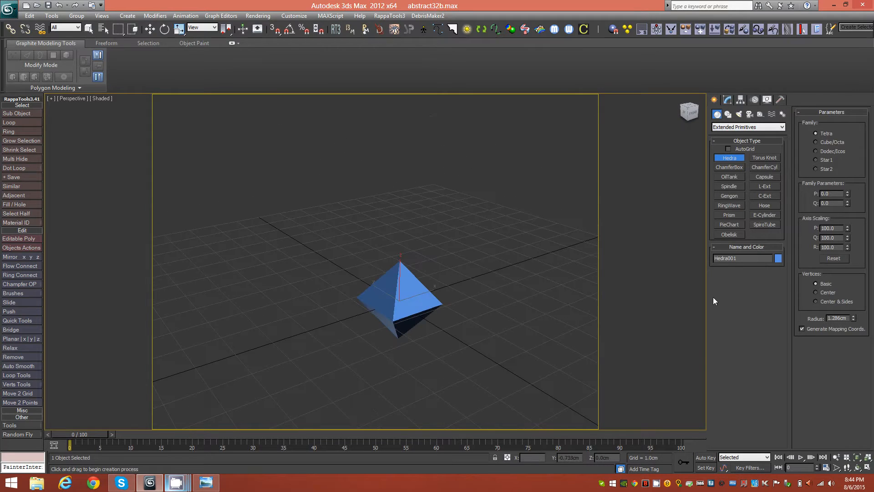
pyautogui.click(830, 142)
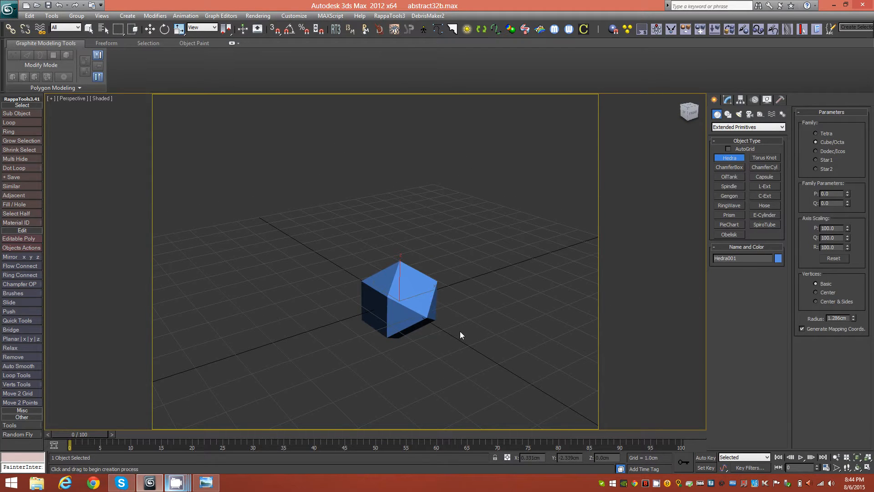
# - Show edged faces in the perspective view and add an Edit Poly modifier to the hedra
pyautogui.keyDown('alt'); pyautogui.moveTo(439, 300); pyautogui.dragTo(455, 318, button='middle'); pyautogui.keyUp('alt')
pyautogui.press('F4')
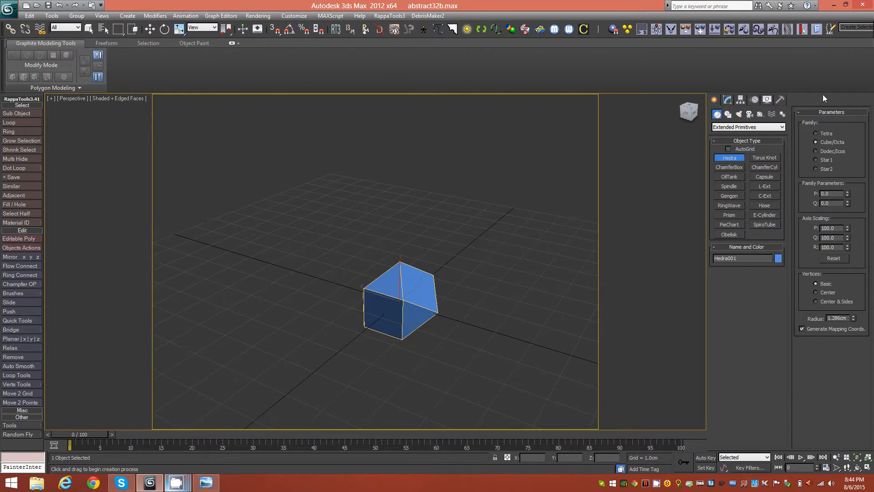
pyautogui.click(727, 100)
pyautogui.keyDown('alt'); pyautogui.moveTo(406, 301); pyautogui.dragTo(464, 298, button='middle'); pyautogui.keyUp('alt')
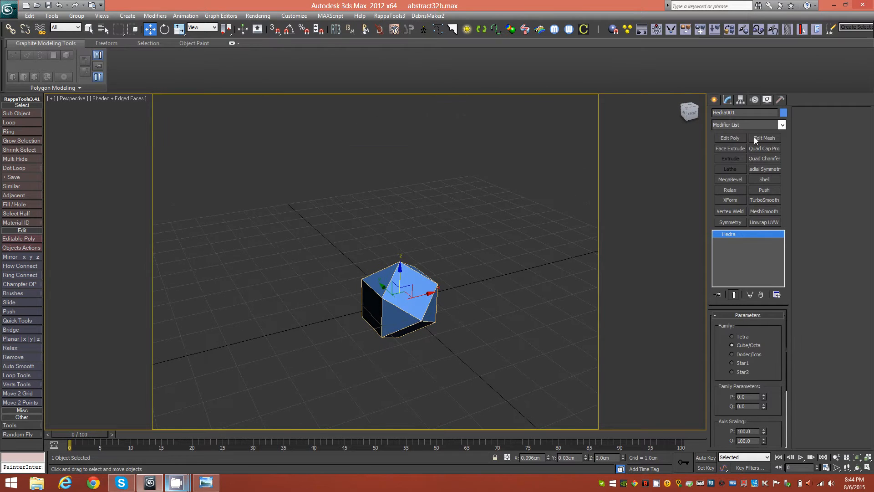
pyautogui.click(728, 138)
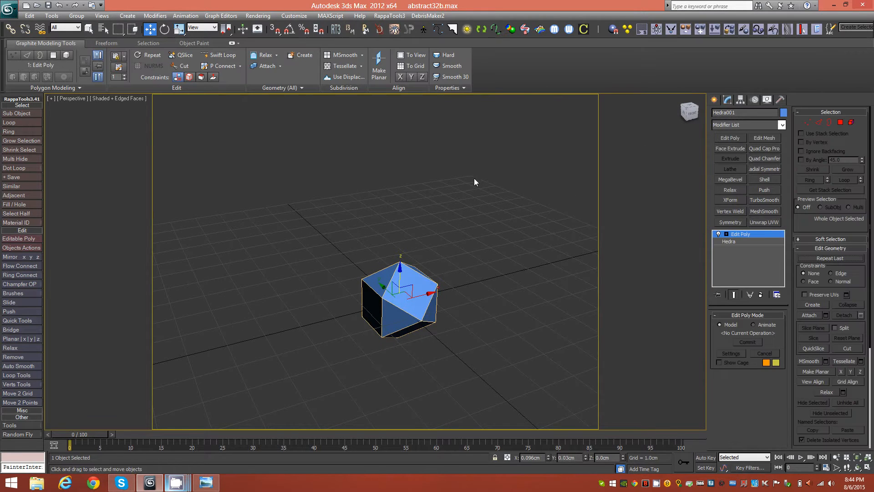
# - In polygon mode, select one square face of the hedra and extend the selection to all similar faces
pyautogui.click(839, 123)
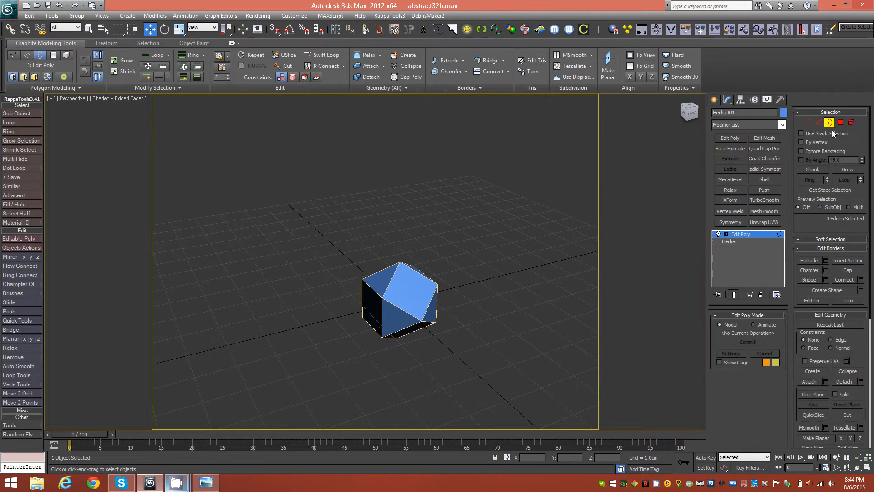
pyautogui.click(415, 307)
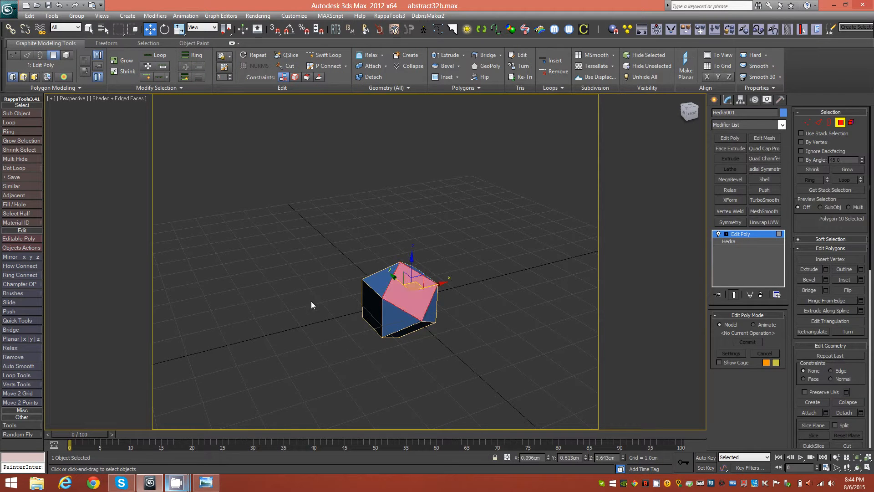
pyautogui.moveTo(422, 291)
pyautogui.keyDown('alt'); pyautogui.mouseDown(button='middle')
pyautogui.moveTo(414, 305)
pyautogui.moveTo(466, 277)
pyautogui.moveTo(420, 299)
pyautogui.moveTo(409, 324)
pyautogui.moveTo(424, 283)
pyautogui.mouseUp(button='middle'); pyautogui.keyUp('alt')
pyautogui.click(182, 89)
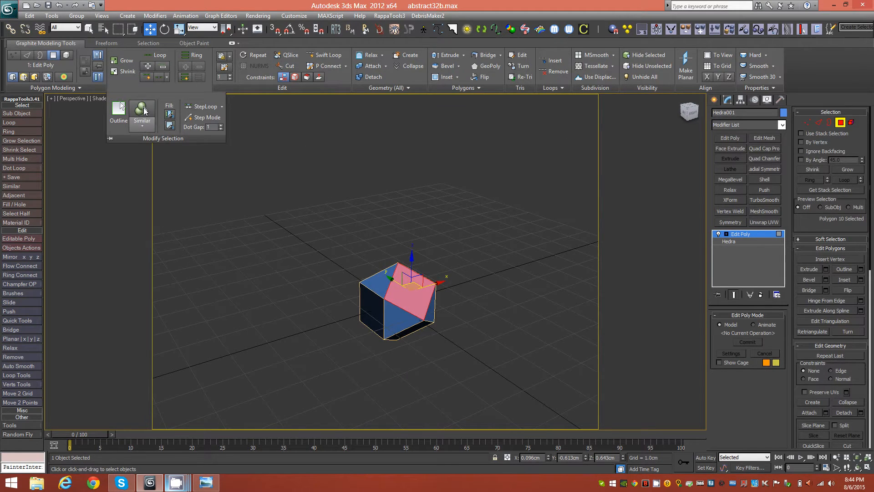
pyautogui.click(141, 110)
pyautogui.keyDown('alt'); pyautogui.moveTo(415, 242); pyautogui.dragTo(428, 273, button='middle'); pyautogui.keyUp('alt')
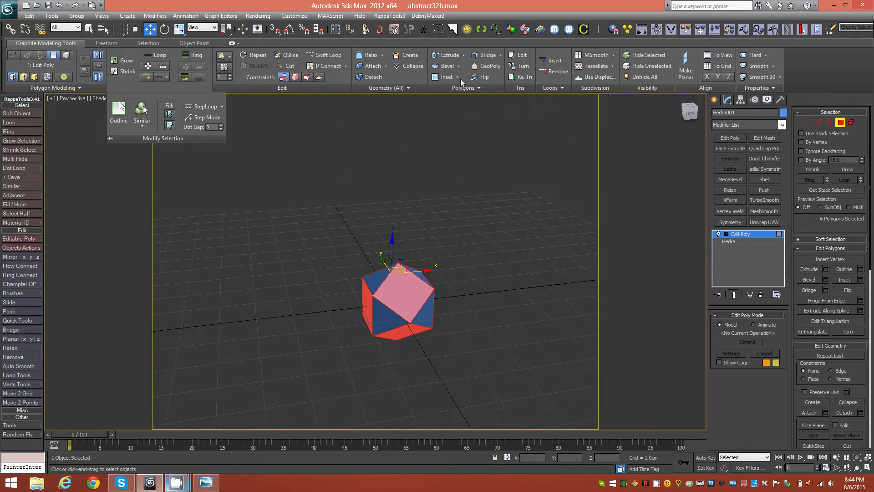
# - Extrude the selected square faces By Polygon twice in succession, with a height of 1 cm each
pyautogui.click(446, 55)
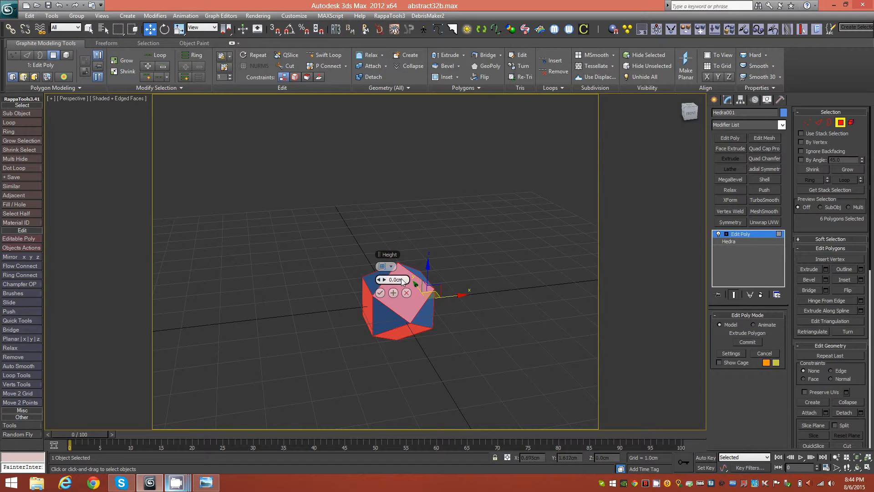
pyautogui.click(391, 266)
pyautogui.click(415, 296)
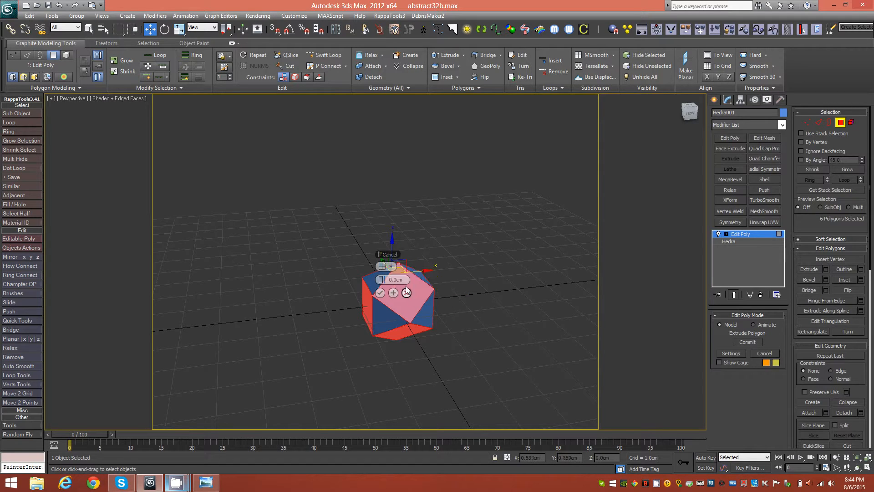
pyautogui.click(401, 280)
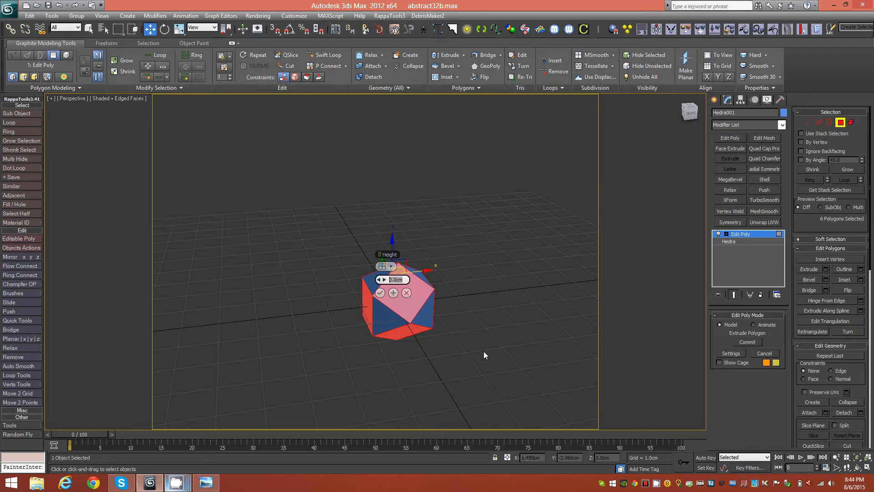
pyautogui.write('1')
pyautogui.press('Return')
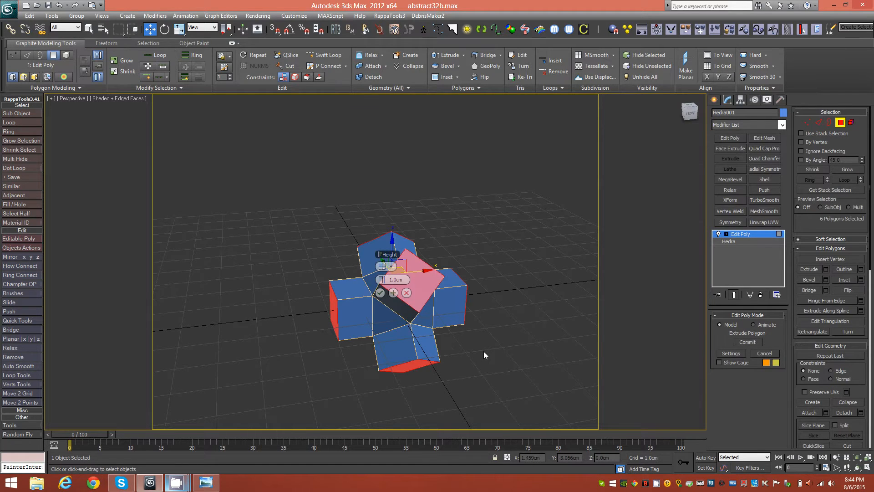
pyautogui.click(392, 293)
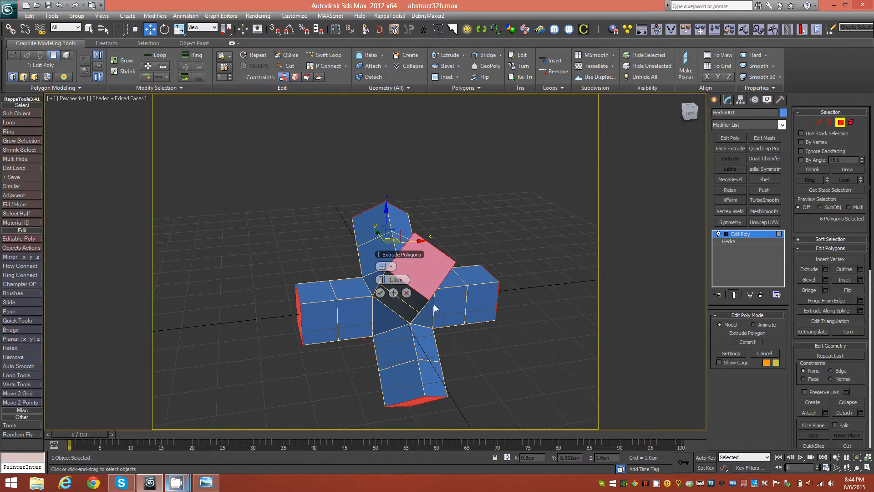
pyautogui.click(380, 294)
# - Grow the polygon selection from the end caps to the outer segments of all the extruded arms
pyautogui.keyDown('alt'); pyautogui.moveTo(368, 330); pyautogui.dragTo(400, 337, button='middle'); pyautogui.keyUp('alt')
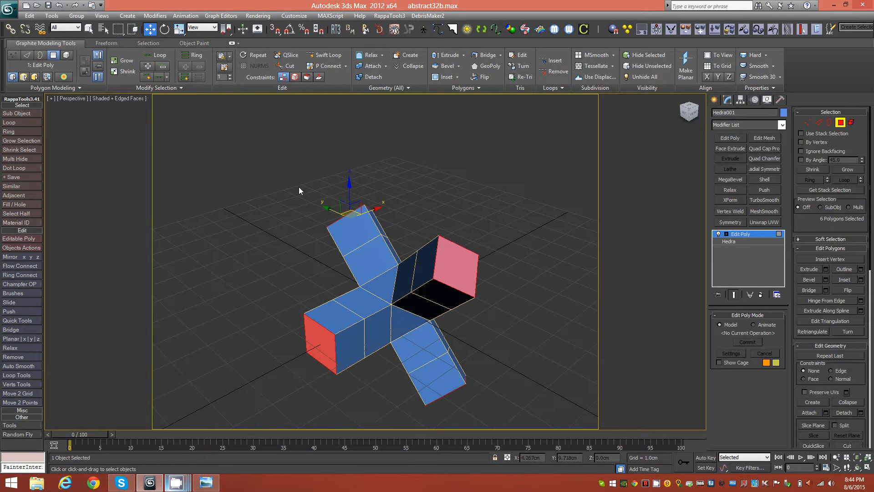
pyautogui.click(126, 60)
pyautogui.keyDown('alt'); pyautogui.moveTo(490, 308); pyautogui.dragTo(440, 264, button='middle'); pyautogui.keyUp('alt')
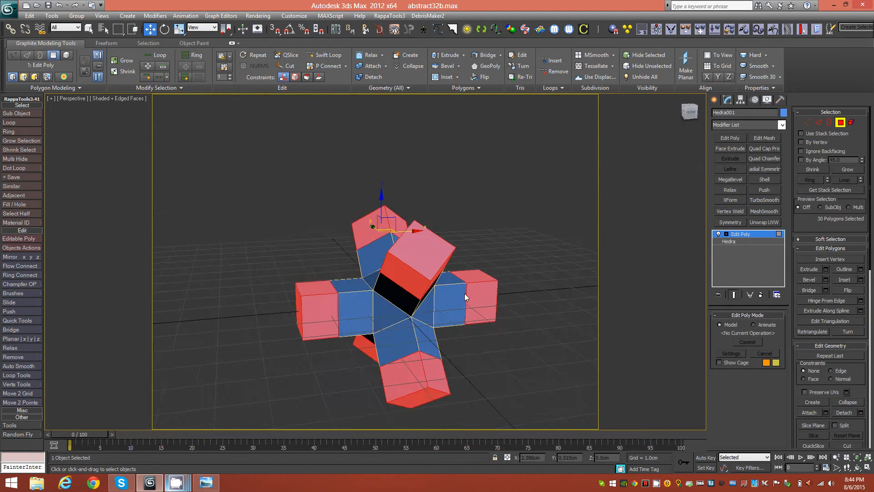
# - Bevel the selected outer arm polygons By Polygon with a height of 1 cm and an outline of 0.1 cm
pyautogui.click(445, 66)
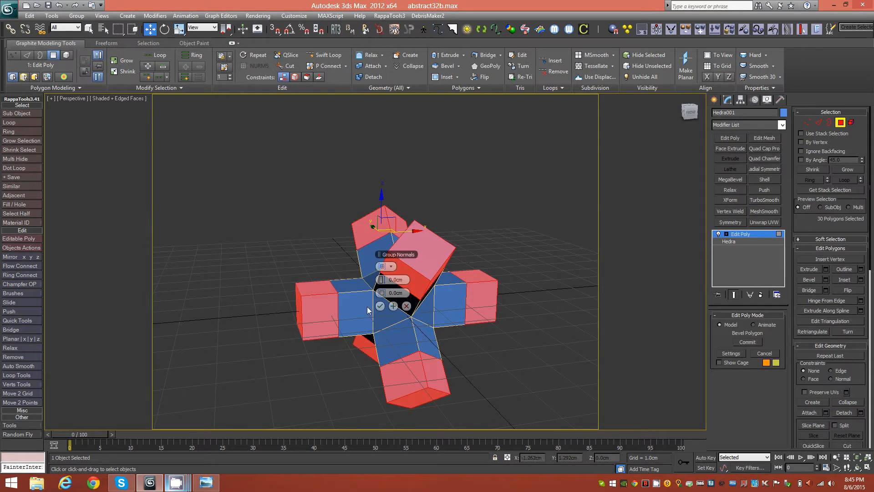
pyautogui.click(387, 267)
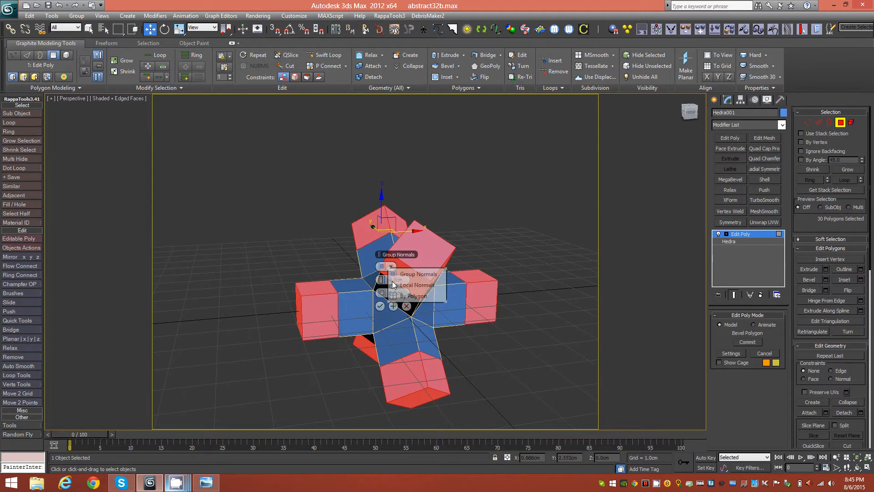
pyautogui.click(412, 296)
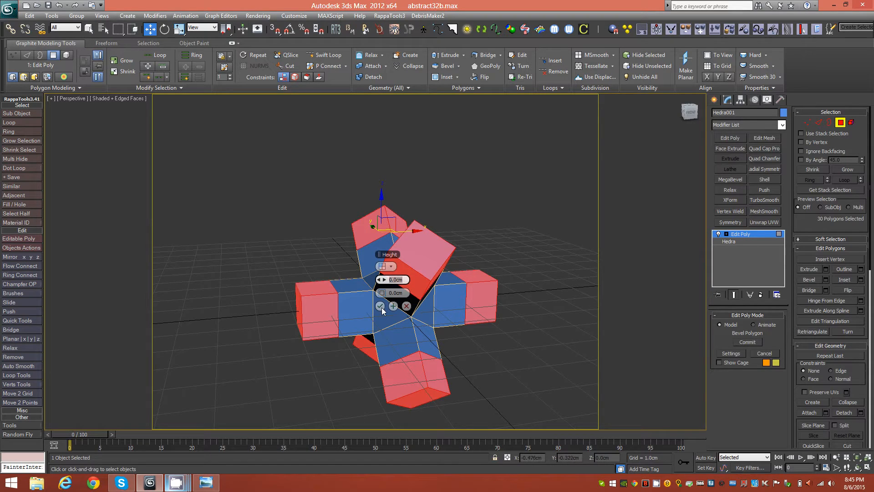
pyautogui.write('1.0')
pyautogui.press('Return')
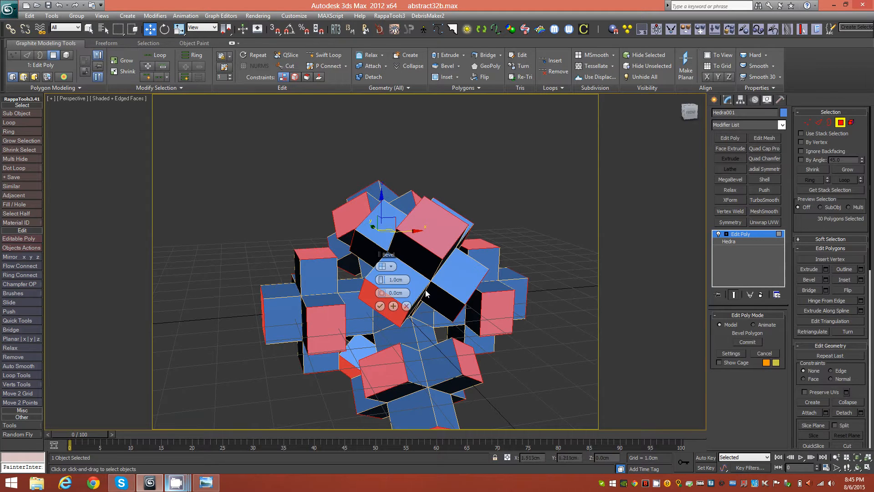
pyautogui.click(384, 293)
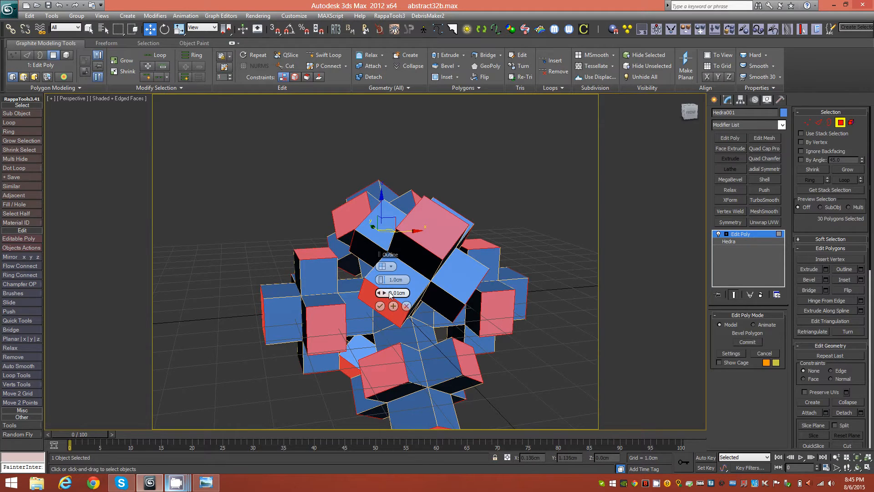
pyautogui.write('0.08')
pyautogui.press('Return')
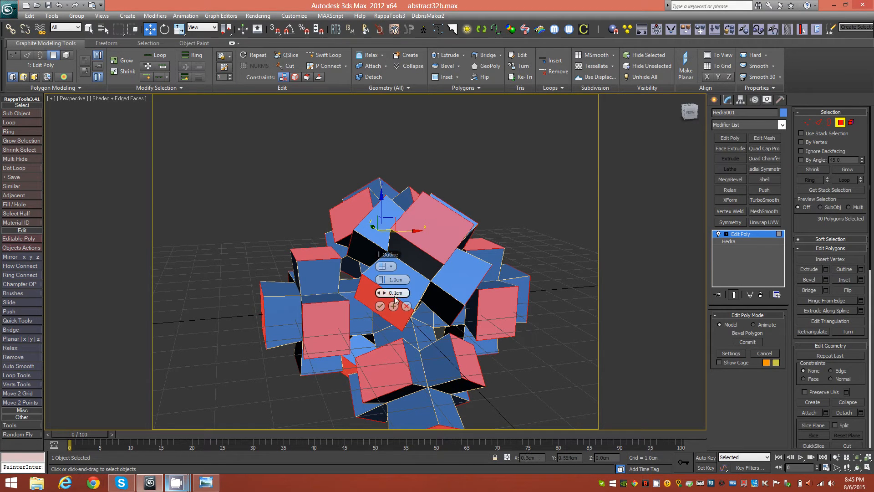
pyautogui.click(379, 306)
# - Delete the selected end polygons so that all the bevelled boxes are open
pyautogui.keyDown('alt'); pyautogui.moveTo(358, 359); pyautogui.dragTo(397, 337, button='middle'); pyautogui.keyUp('alt')
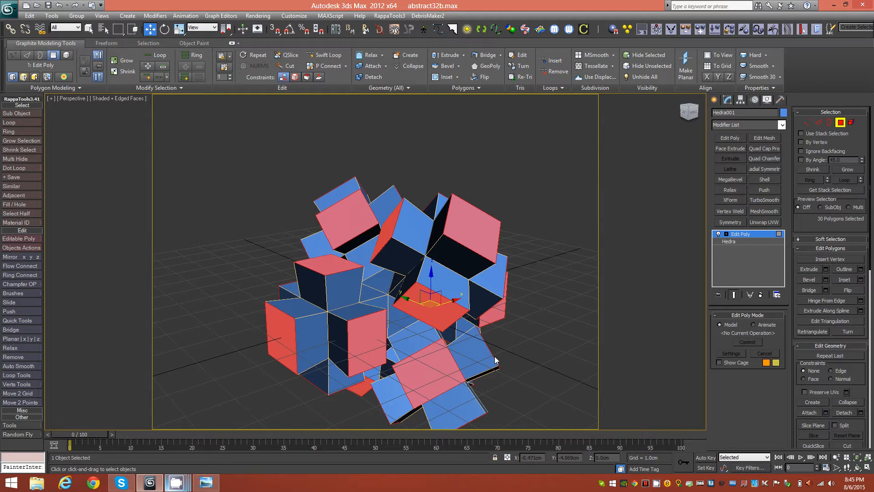
pyautogui.press('Delete')
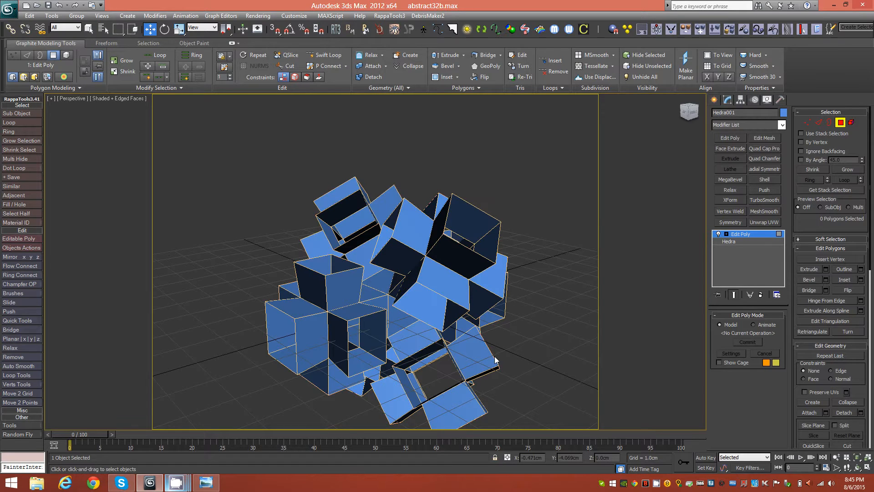
# - Examine the openings and the gaps between the neighbouring arms of the hedra in perspective and front views
pyautogui.keyDown('alt'); pyautogui.moveTo(440, 279); pyautogui.dragTo(409, 289, button='middle'); pyautogui.keyUp('alt')
pyautogui.moveTo(449, 341); pyautogui.dragTo(433, 287, button='middle')
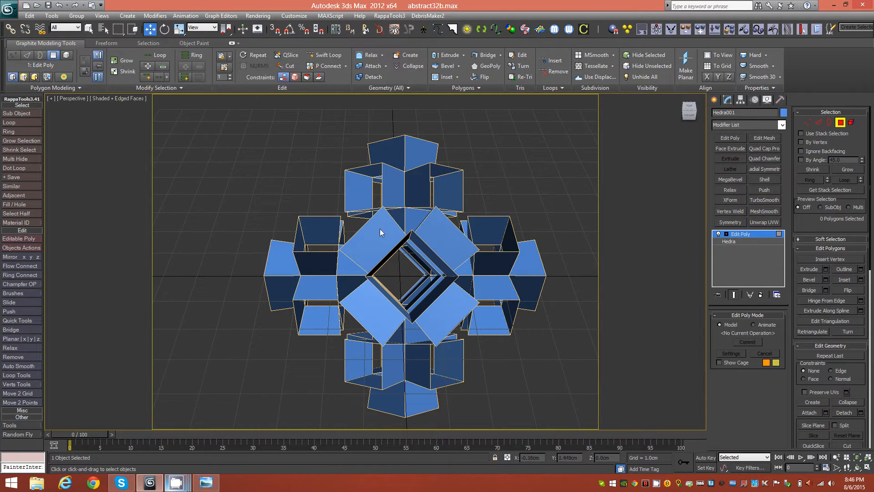
pyautogui.keyDown('alt'); pyautogui.moveTo(382, 249); pyautogui.dragTo(411, 221, button='middle'); pyautogui.keyUp('alt')
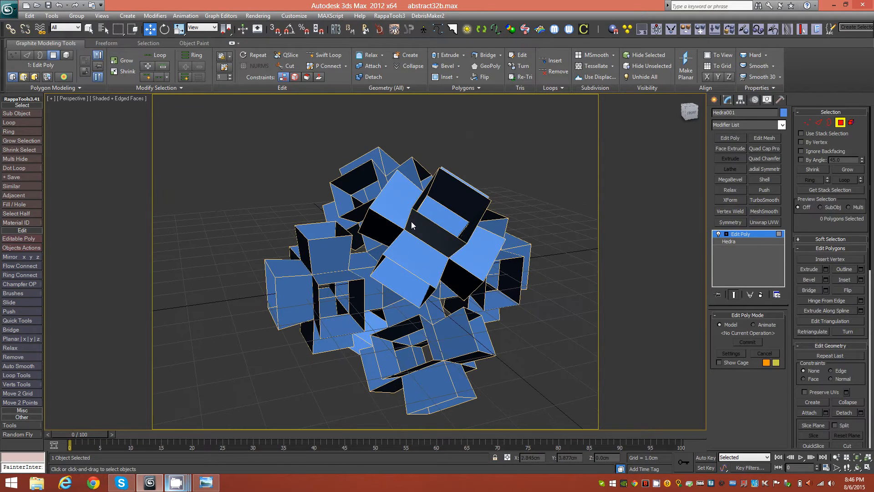
pyautogui.moveTo(426, 258)
pyautogui.keyDown('alt'); pyautogui.mouseDown(button='middle')
pyautogui.moveTo(411, 272)
pyautogui.moveTo(417, 267)
pyautogui.mouseUp(button='middle'); pyautogui.keyUp('alt')
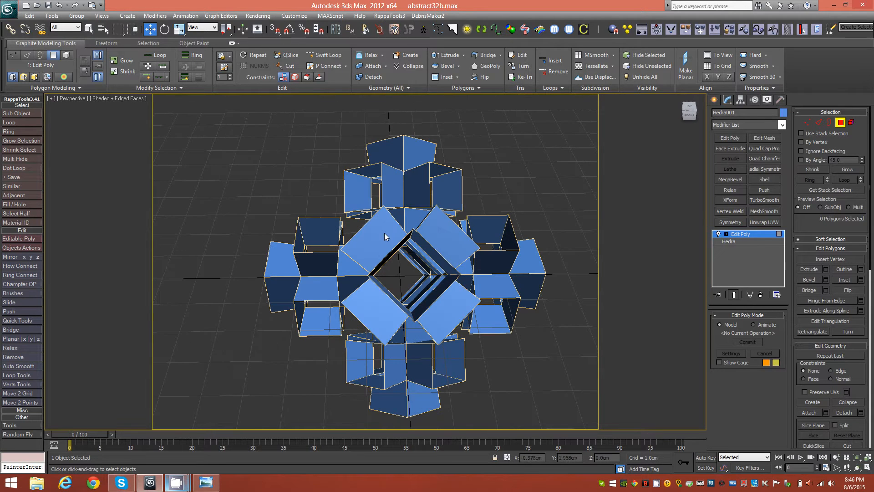
pyautogui.keyDown('alt'); pyautogui.moveTo(434, 354); pyautogui.dragTo(432, 274); pyautogui.keyUp('alt')
pyautogui.keyDown('alt'); pyautogui.moveTo(432, 273); pyautogui.dragTo(428, 272, button='middle'); pyautogui.keyUp('alt')
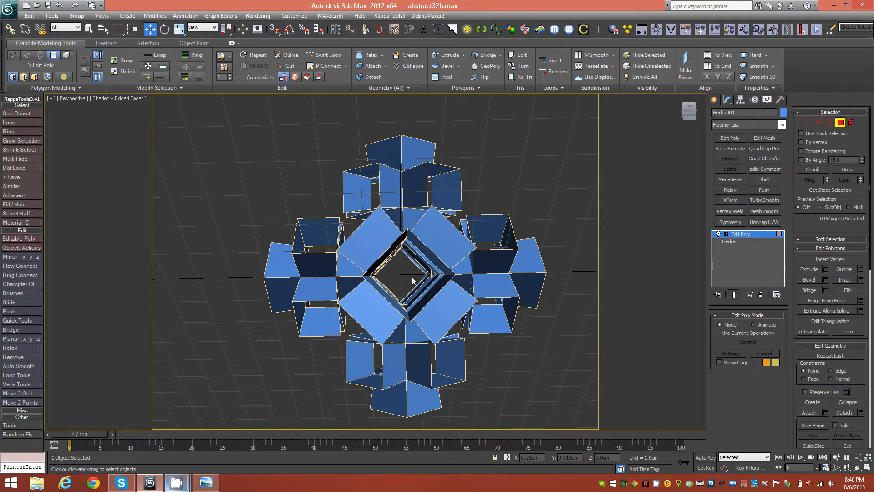
pyautogui.moveTo(417, 305); pyautogui.dragTo(404, 308, button='middle')
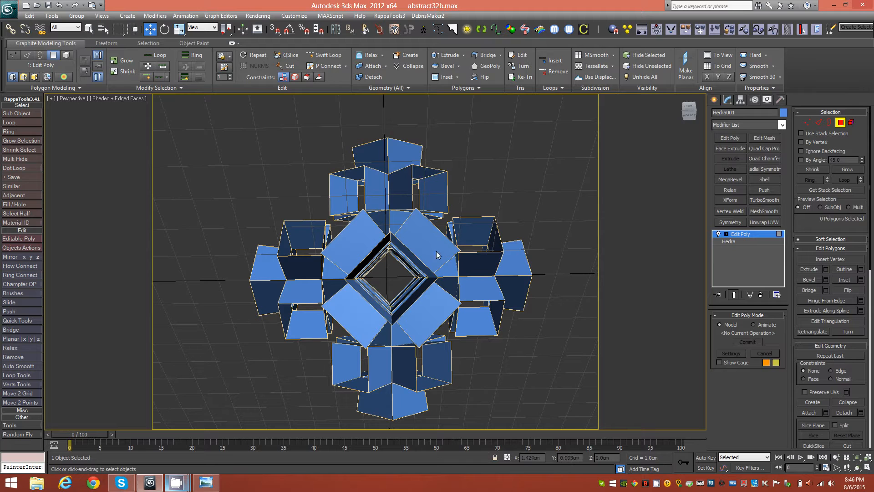
pyautogui.keyDown('alt'); pyautogui.moveTo(321, 267); pyautogui.dragTo(397, 291, button='middle'); pyautogui.keyUp('alt')
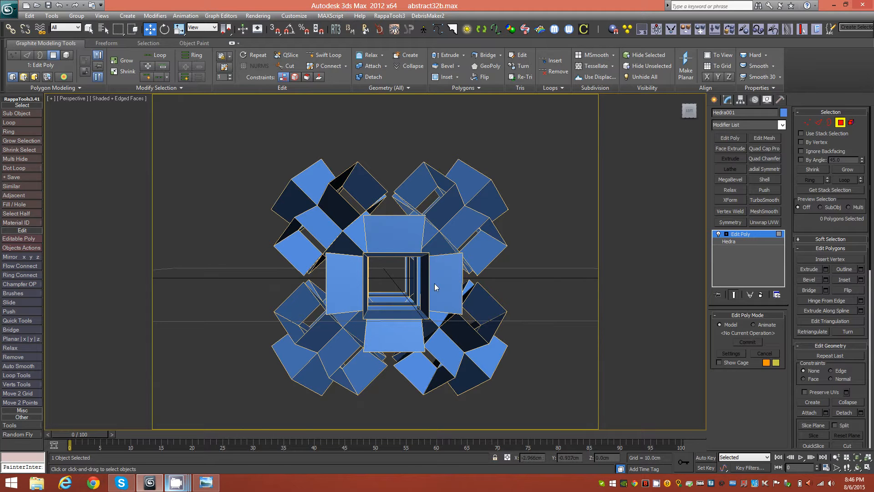
pyautogui.keyDown('alt'); pyautogui.moveTo(391, 345); pyautogui.dragTo(428, 339, button='middle'); pyautogui.keyUp('alt')
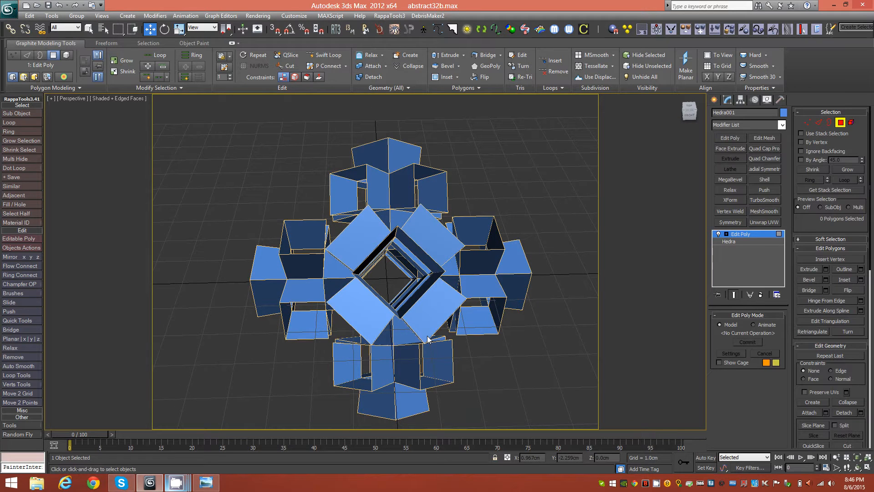
pyautogui.press('f')
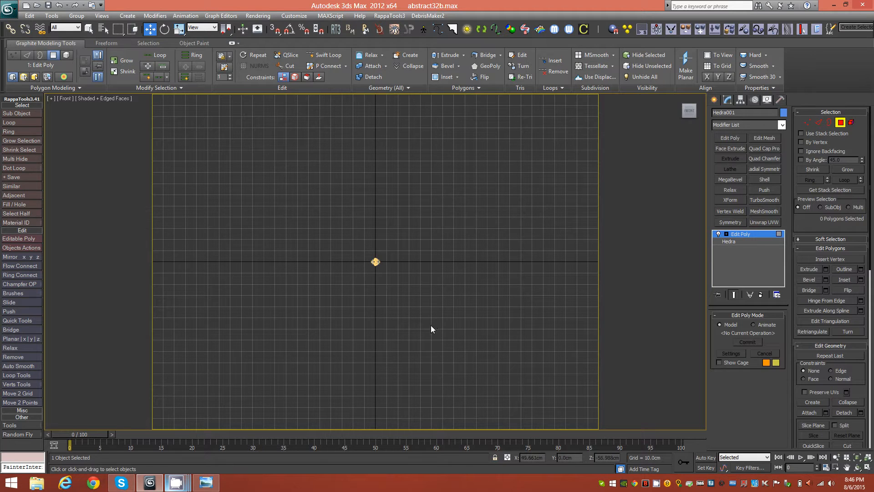
pyautogui.press('z')
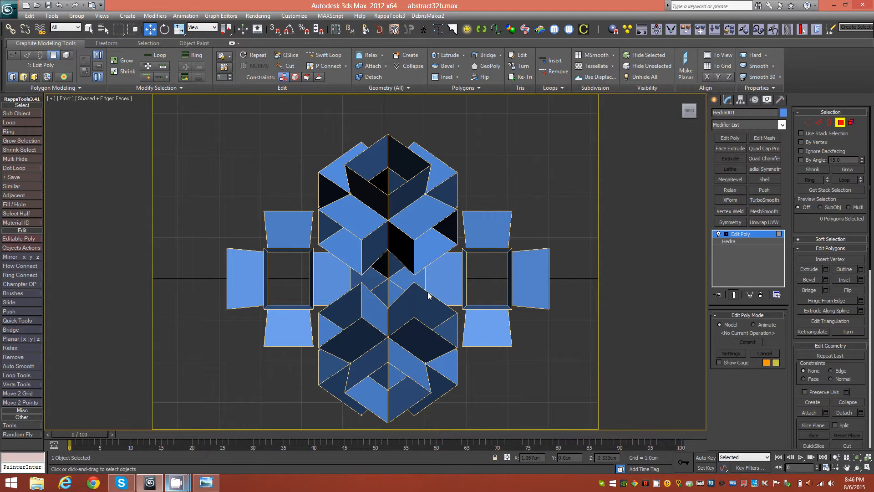
pyautogui.press('p')
pyautogui.keyDown('alt'); pyautogui.moveTo(429, 294); pyautogui.dragTo(409, 292, button='middle'); pyautogui.keyUp('alt')
pyautogui.scroll(-5, 417, 293)
pyautogui.scroll(3, 417, 293)
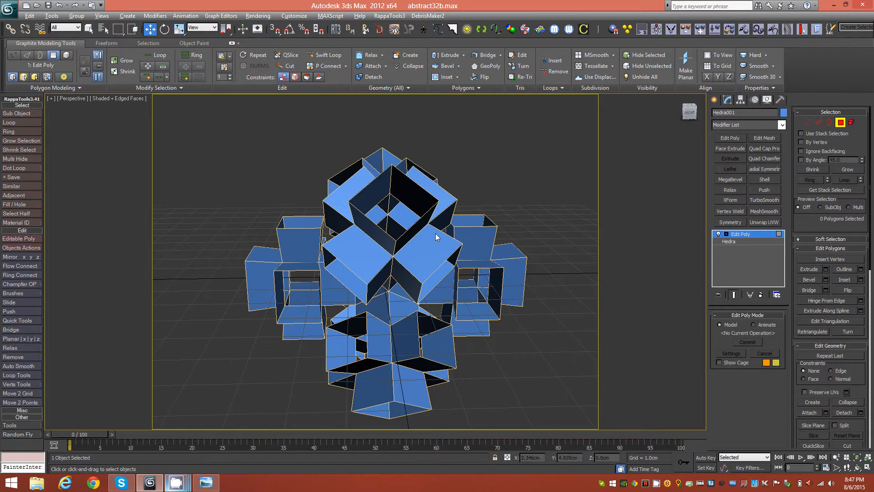
pyautogui.keyDown('alt'); pyautogui.moveTo(436, 232); pyautogui.dragTo(433, 238, button='middle'); pyautogui.keyUp('alt')
pyautogui.keyDown('alt'); pyautogui.moveTo(351, 272); pyautogui.dragTo(348, 292, button='middle'); pyautogui.keyUp('alt')
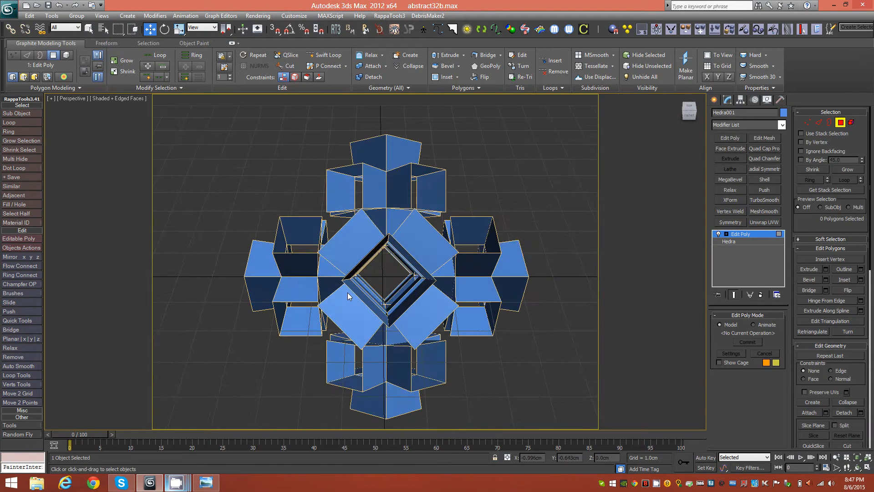
pyautogui.keyDown('alt'); pyautogui.moveTo(404, 289); pyautogui.dragTo(378, 274, button='middle'); pyautogui.keyUp('alt')
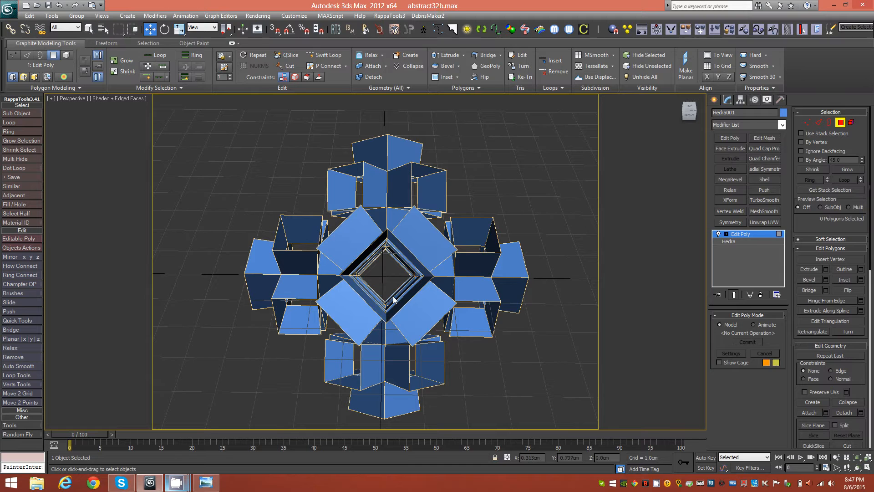
# - In edge mode, select two facing box edges on neighbouring arms and bridge the gap between them
pyautogui.press('2')
pyautogui.keyDown('alt'); pyautogui.moveTo(377, 285); pyautogui.dragTo(400, 259, button='middle'); pyautogui.keyUp('alt')
pyautogui.click(359, 245)
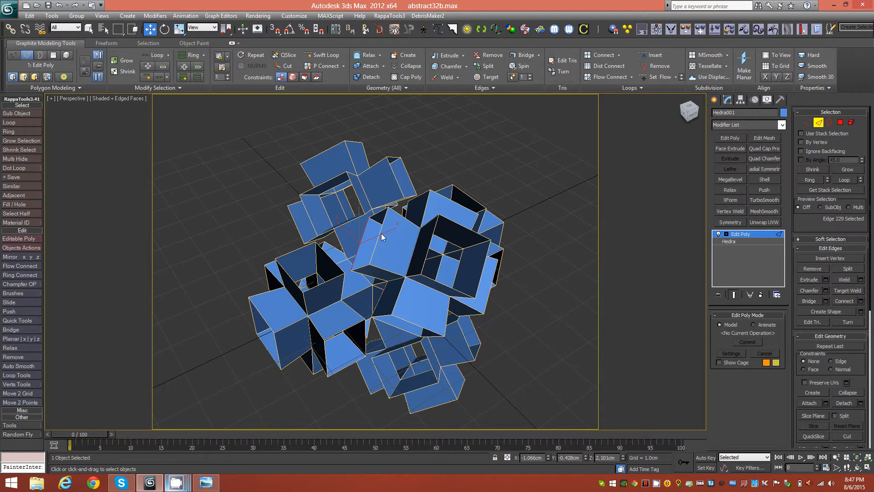
pyautogui.keyDown('alt'); pyautogui.moveTo(378, 233); pyautogui.dragTo(387, 239, button='middle'); pyautogui.keyUp('alt')
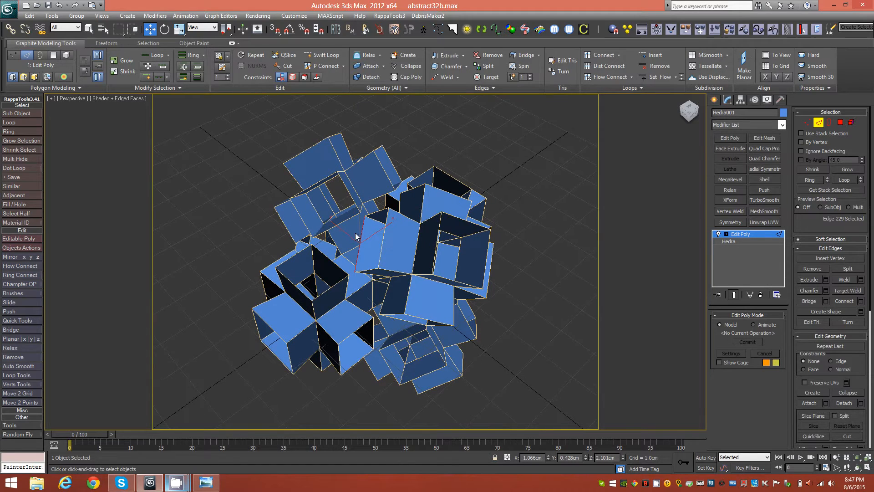
pyautogui.keyDown('ctrl'); pyautogui.click(344, 220); pyautogui.keyUp('ctrl')
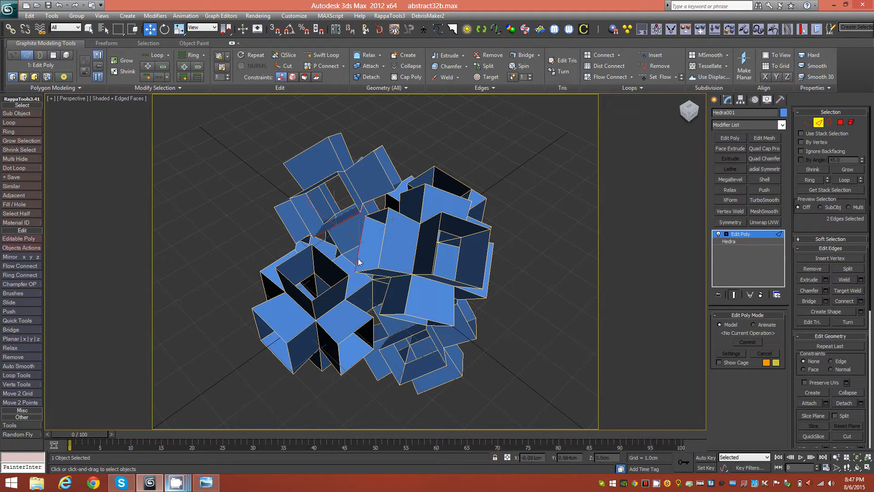
pyautogui.keyDown('alt'); pyautogui.moveTo(377, 230); pyautogui.dragTo(358, 246, button='middle'); pyautogui.keyUp('alt')
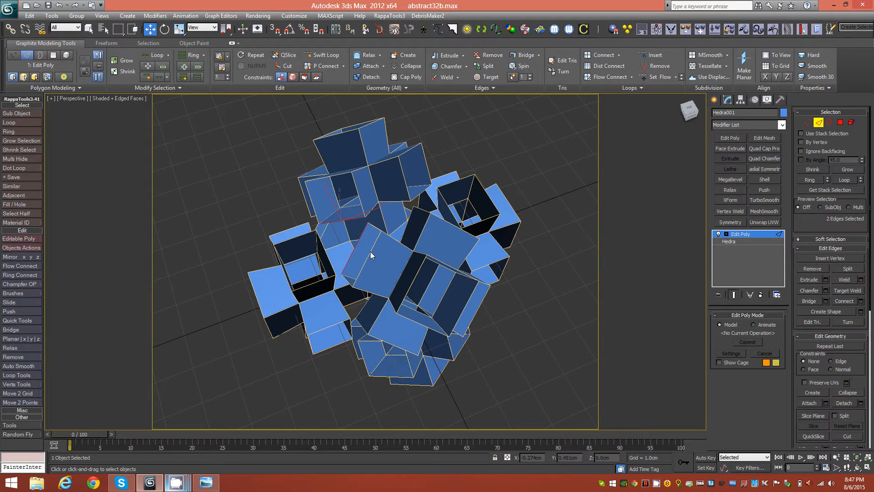
pyautogui.keyDown('alt'); pyautogui.moveTo(371, 254); pyautogui.dragTo(437, 235, button='middle'); pyautogui.keyUp('alt')
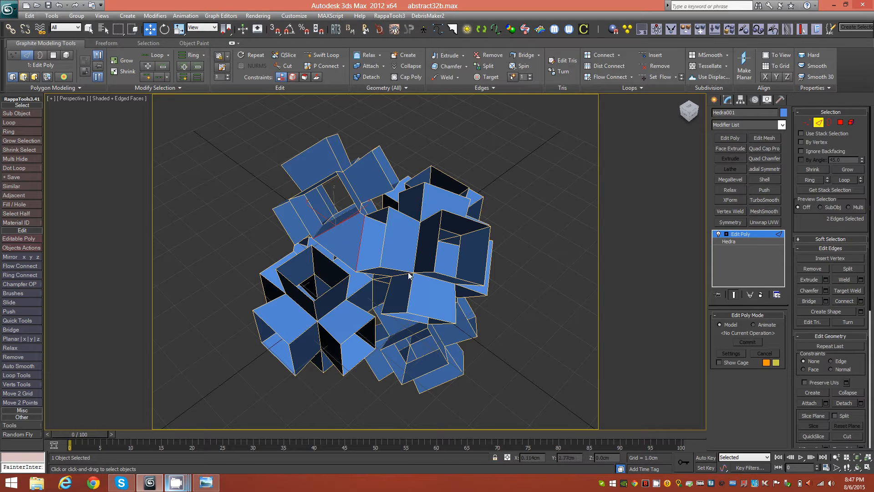
pyautogui.keyDown('alt'); pyautogui.moveTo(426, 249); pyautogui.dragTo(439, 280, button='middle'); pyautogui.keyUp('alt')
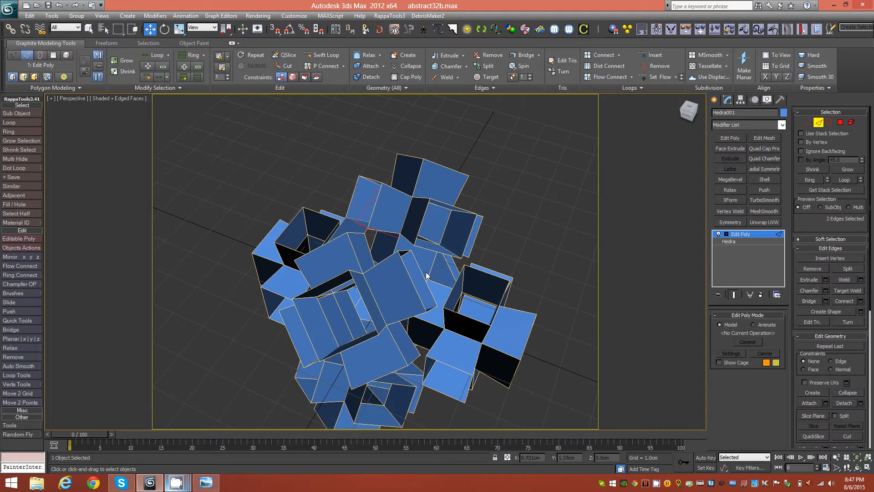
# - Select the matching pair of facing edges on the opposite side of the upper arm and bridge them
pyautogui.click(466, 293)
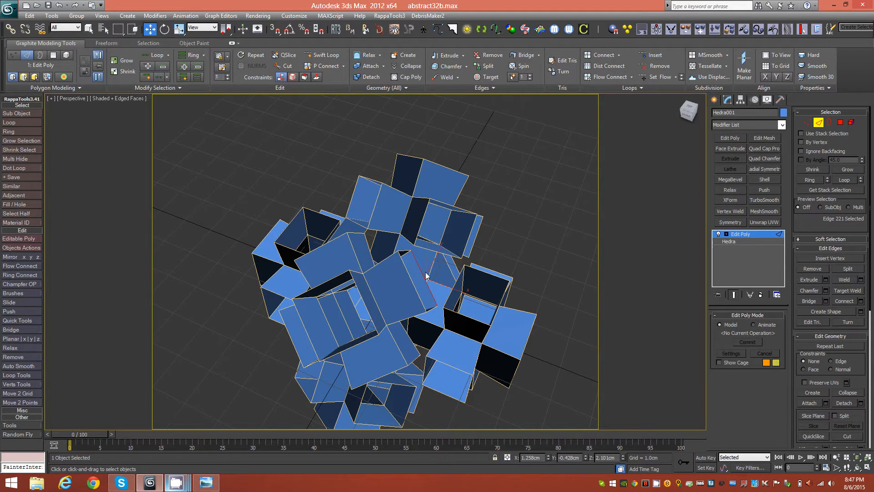
pyautogui.keyDown('alt'); pyautogui.moveTo(425, 273); pyautogui.dragTo(415, 277, button='middle'); pyautogui.keyUp('alt')
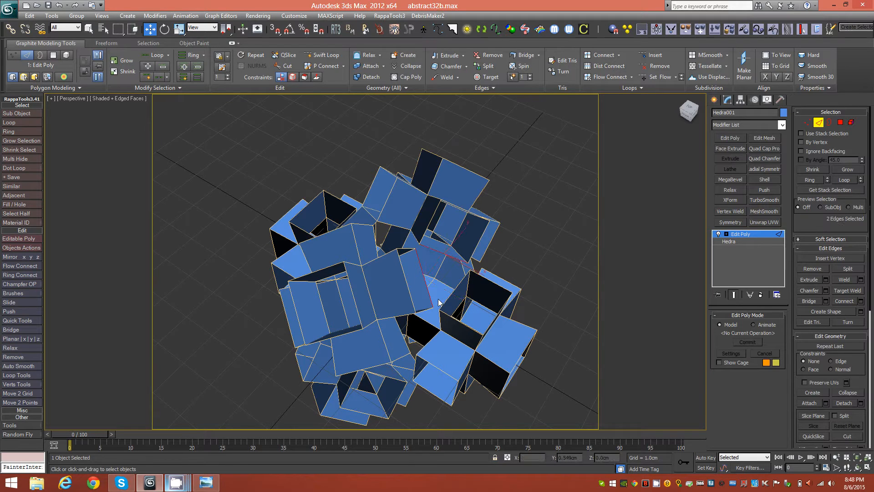
pyautogui.press(';')
pyautogui.keyDown('alt'); pyautogui.moveTo(412, 294); pyautogui.dragTo(501, 296, button='middle'); pyautogui.keyUp('alt')
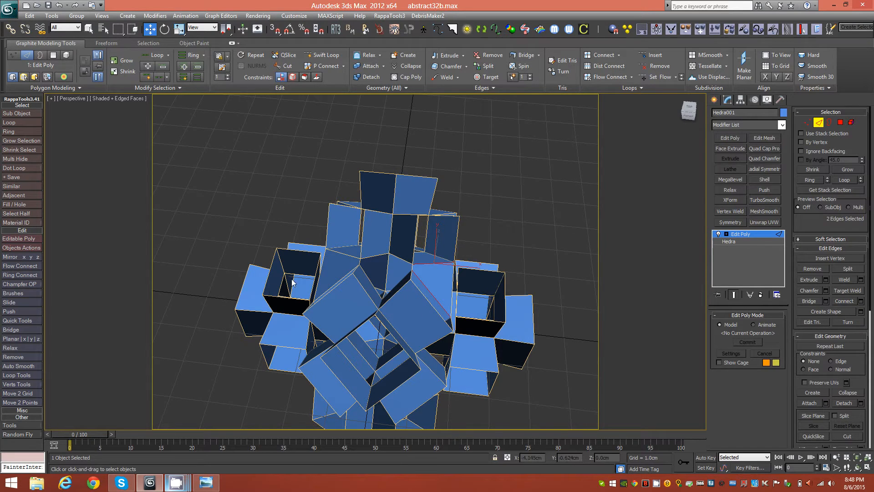
# - Select the side edge of the first bridge and the adjacent edge of the side arm, and bridge the pair
pyautogui.keyDown('alt'); pyautogui.moveTo(382, 314); pyautogui.dragTo(369, 343, button='middle'); pyautogui.keyUp('alt')
pyautogui.click(361, 346)
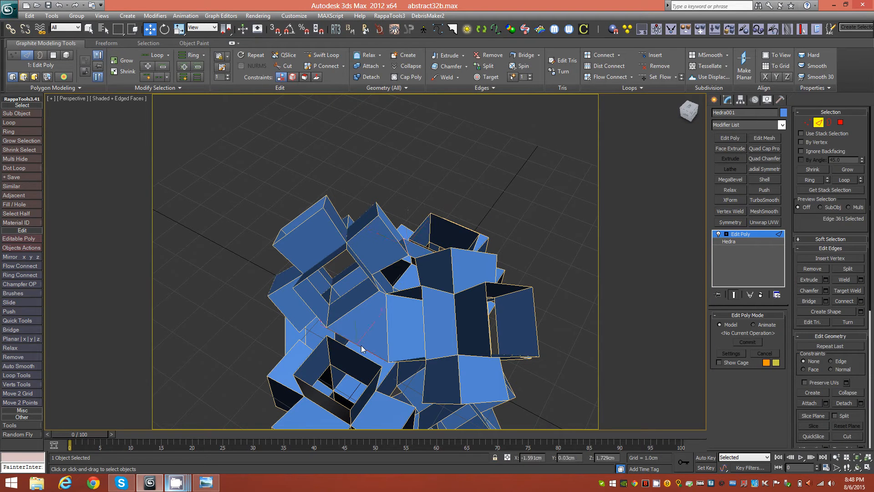
pyautogui.keyDown('ctrl'); pyautogui.click(356, 354); pyautogui.keyUp('ctrl')
pyautogui.keyDown('alt'); pyautogui.moveTo(395, 348); pyautogui.dragTo(380, 330, button='middle'); pyautogui.keyUp('alt')
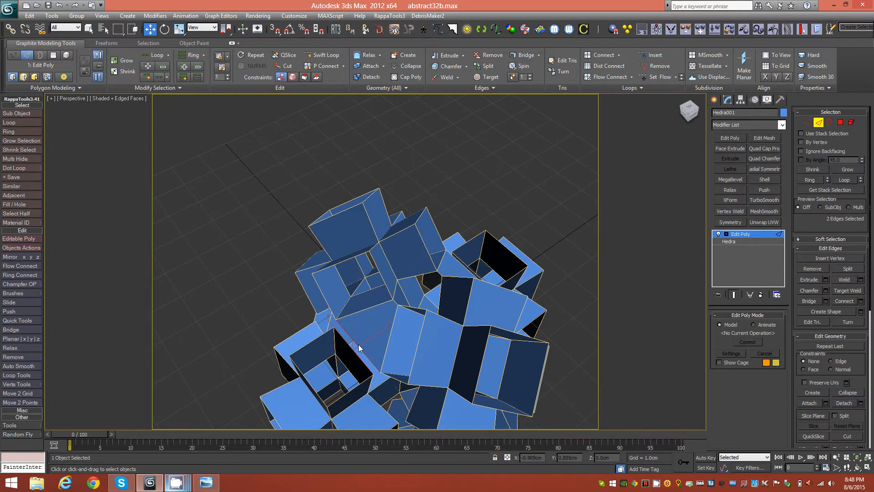
pyautogui.moveTo(365, 343)
pyautogui.keyDown('alt'); pyautogui.mouseDown(button='middle')
pyautogui.moveTo(371, 327)
pyautogui.moveTo(386, 342)
pyautogui.moveTo(369, 350)
pyautogui.moveTo(362, 331)
pyautogui.mouseUp(button='middle'); pyautogui.keyUp('alt')
pyautogui.keyDown('alt'); pyautogui.moveTo(430, 331); pyautogui.dragTo(463, 355, button='middle'); pyautogui.keyUp('alt')
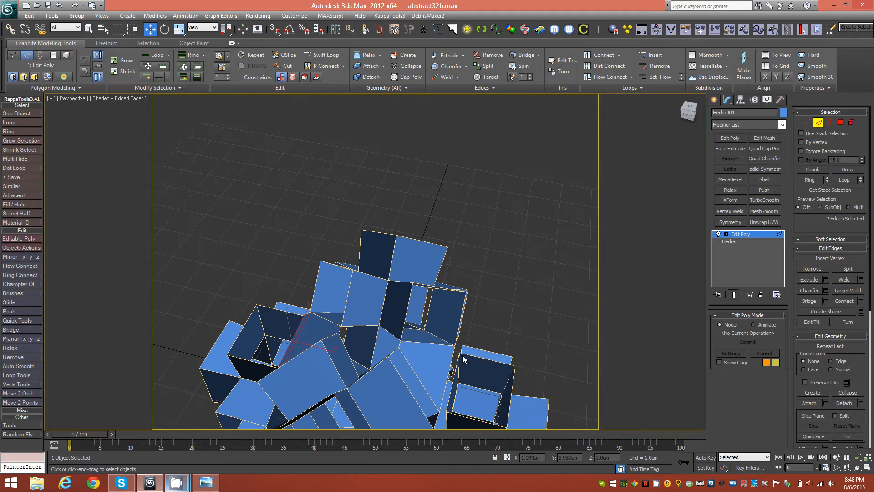
# - Bridge the second bridge's side edge to the adjacent edge of the opposite side arm
pyautogui.click(449, 384)
pyautogui.keyDown('alt'); pyautogui.moveTo(432, 401); pyautogui.dragTo(411, 362, button='middle'); pyautogui.keyUp('alt')
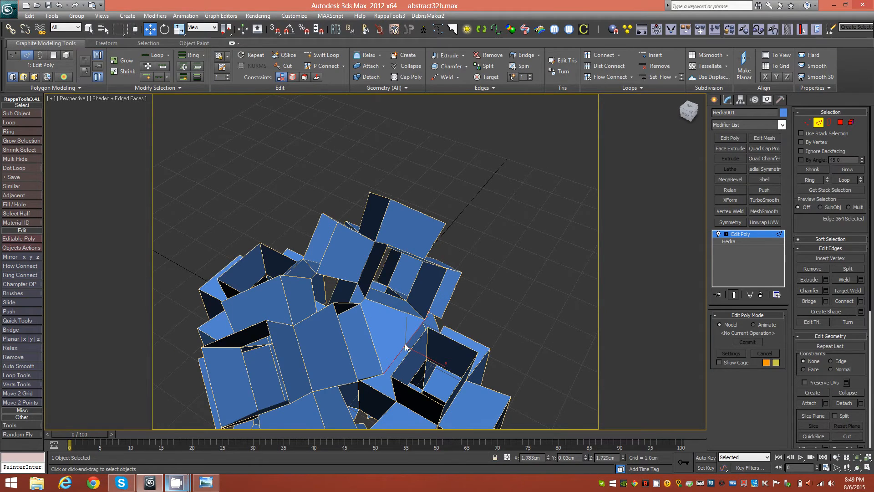
pyautogui.keyDown('ctrl'); pyautogui.click(406, 354); pyautogui.keyUp('ctrl')
pyautogui.keyDown('alt'); pyautogui.moveTo(400, 372); pyautogui.dragTo(409, 356, button='middle'); pyautogui.keyUp('alt')
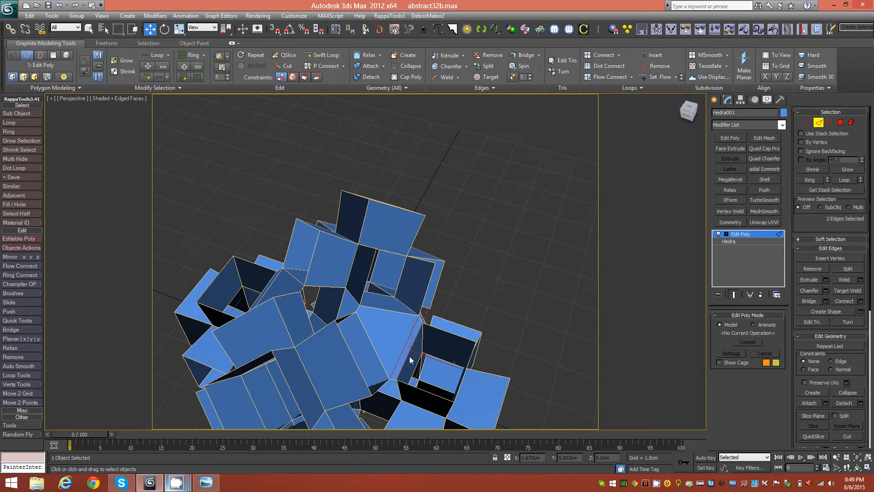
pyautogui.keyDown('alt'); pyautogui.moveTo(332, 361); pyautogui.dragTo(420, 298, button='middle'); pyautogui.keyUp('alt')
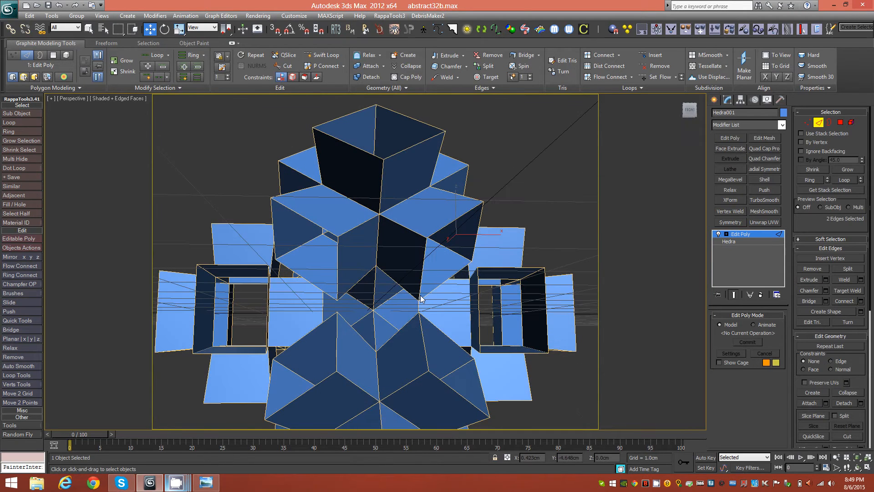
# - Bridge the upper-left arm's lower edge to the side arm's facing edge, and bridge the new panel's bottom edge to the lower arm
pyautogui.click(305, 279)
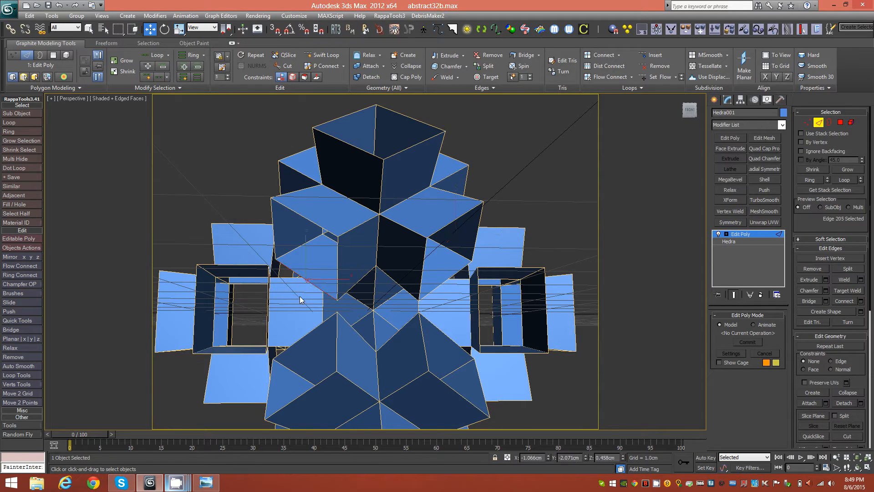
pyautogui.keyDown('alt'); pyautogui.moveTo(293, 292); pyautogui.dragTo(314, 294, button='middle'); pyautogui.keyUp('alt')
pyautogui.keyDown('ctrl'); pyautogui.click(258, 294); pyautogui.keyUp('ctrl')
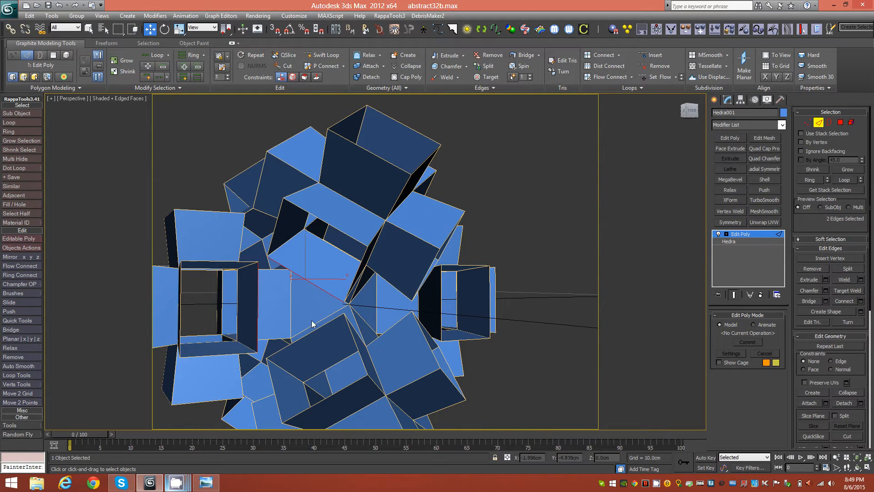
pyautogui.keyDown('alt'); pyautogui.moveTo(312, 323); pyautogui.dragTo(304, 334, button='middle'); pyautogui.keyUp('alt')
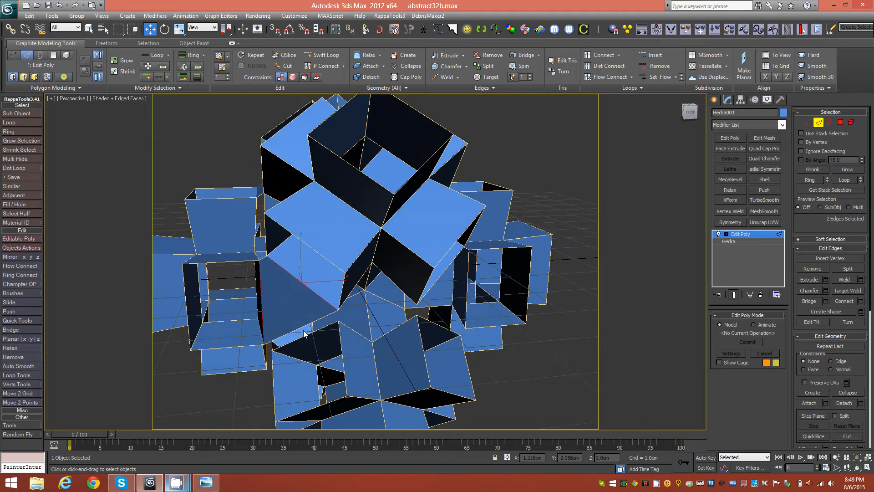
pyautogui.click(298, 334)
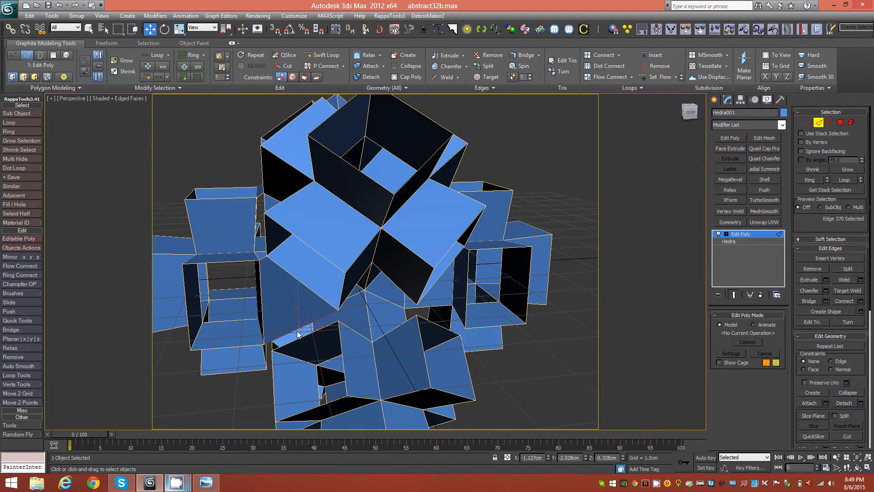
pyautogui.keyDown('ctrl'); pyautogui.click(297, 339); pyautogui.keyUp('ctrl')
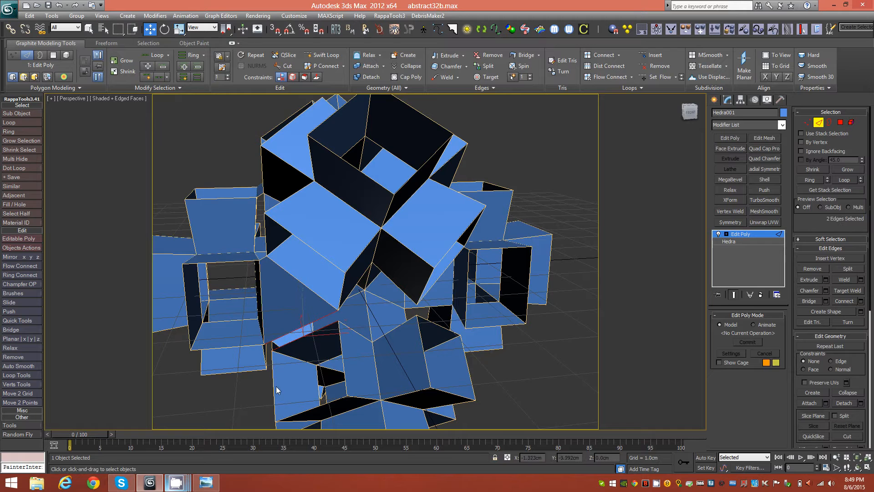
# - On the opposite half of this side, bridge the upper arm to the side arm and the panel's bottom edge to the lower arm
pyautogui.keyDown('alt'); pyautogui.moveTo(408, 350); pyautogui.dragTo(431, 306, button='middle'); pyautogui.keyUp('alt')
pyautogui.click(432, 306)
pyautogui.keyDown('alt'); pyautogui.moveTo(460, 335); pyautogui.dragTo(492, 321, button='middle'); pyautogui.keyUp('alt')
pyautogui.keyDown('ctrl'); pyautogui.click(495, 313); pyautogui.keyUp('ctrl')
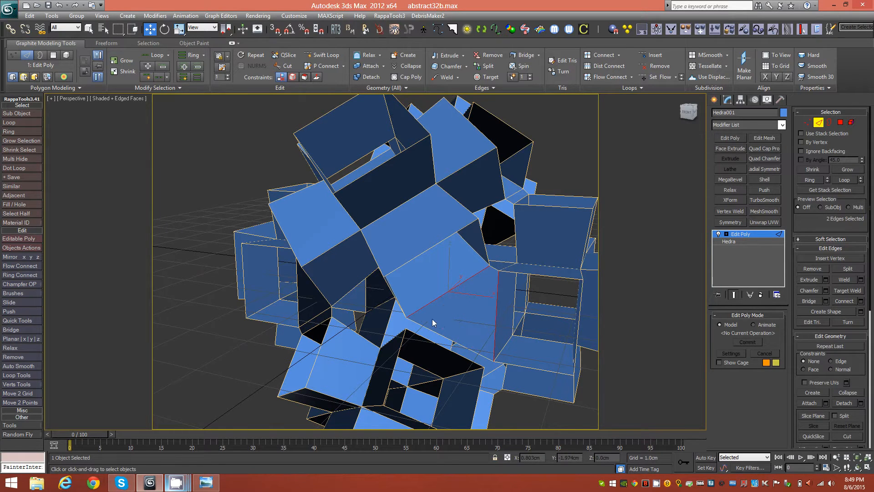
pyautogui.click(437, 346)
pyautogui.click(433, 334)
pyautogui.keyDown('ctrl'); pyautogui.click(428, 340); pyautogui.keyUp('ctrl')
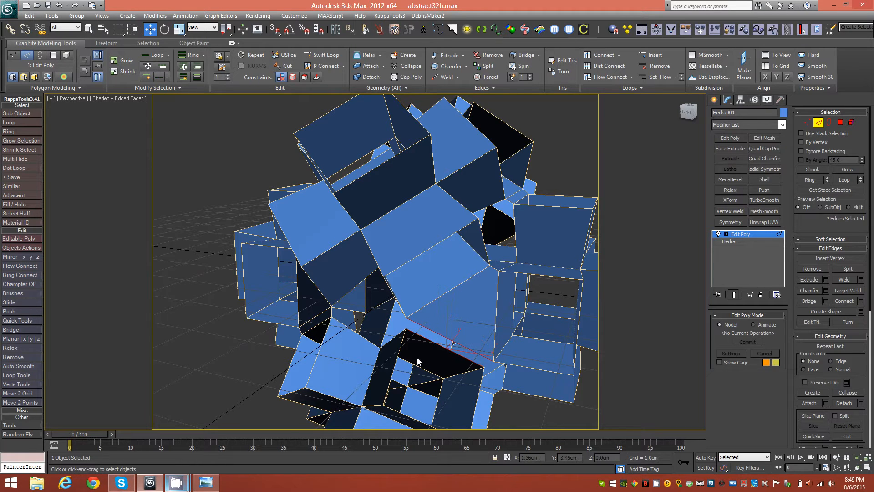
# - On the next side of the sculpture, bridge the left upper arm to its side arm and close the narrow gap to the arm below
pyautogui.keyDown('alt'); pyautogui.moveTo(401, 359); pyautogui.dragTo(343, 370, button='middle'); pyautogui.keyUp('alt')
pyautogui.keyDown('alt'); pyautogui.moveTo(396, 341); pyautogui.dragTo(335, 370, button='middle'); pyautogui.keyUp('alt')
pyautogui.click(340, 342)
pyautogui.keyDown('ctrl'); pyautogui.click(306, 324); pyautogui.keyUp('ctrl')
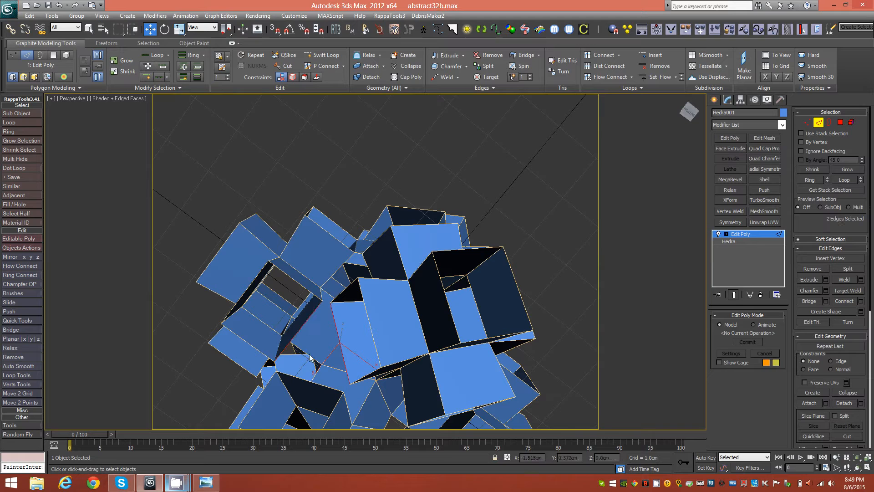
pyautogui.hotkey('ctrl', 'shift', 'b')
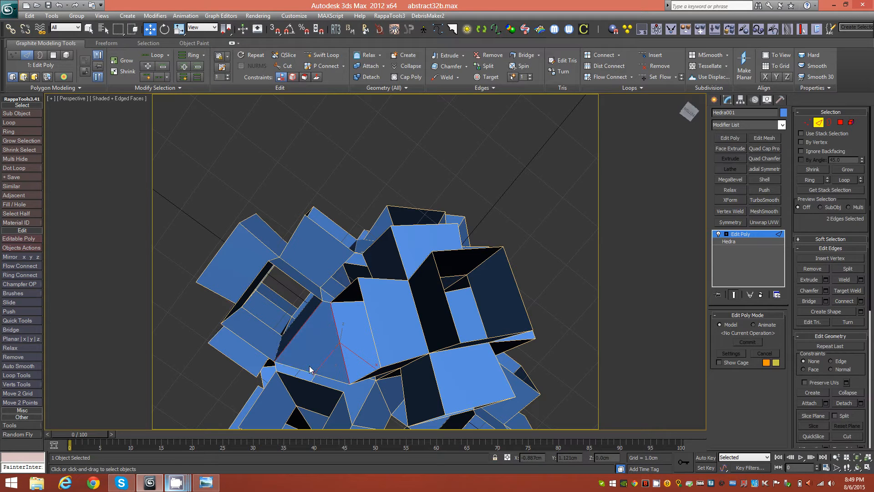
pyautogui.press('alt')
pyautogui.click(318, 375)
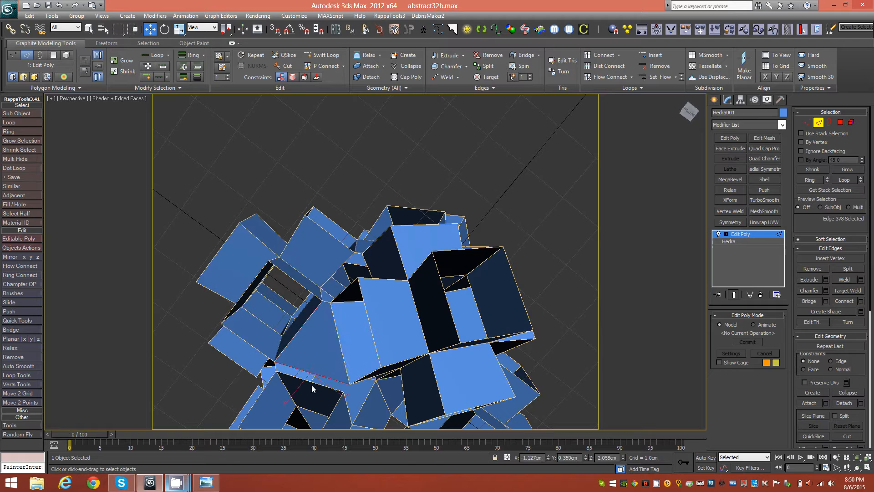
pyautogui.keyDown('ctrl'); pyautogui.click(311, 385); pyautogui.keyUp('ctrl')
# - Repeat both bridges on that side's right half, joining upper arm to side arm and the panel's bottom edge to the lower arm
pyautogui.keyDown('alt'); pyautogui.moveTo(323, 348); pyautogui.dragTo(341, 363, button='middle'); pyautogui.keyUp('alt')
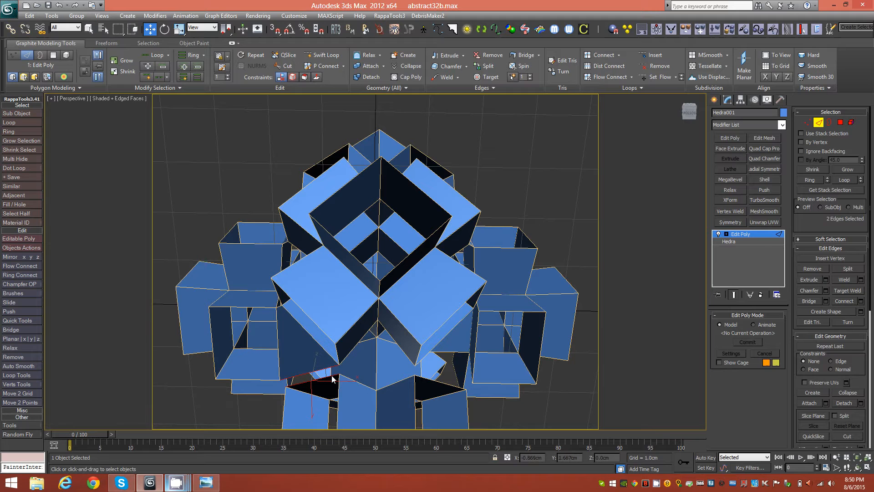
pyautogui.keyDown('alt'); pyautogui.moveTo(339, 392); pyautogui.dragTo(339, 385, button='middle'); pyautogui.keyUp('alt')
pyautogui.keyDown('alt'); pyautogui.moveTo(443, 351); pyautogui.dragTo(430, 305, button='middle'); pyautogui.keyUp('alt')
pyautogui.click(422, 294)
pyautogui.keyDown('ctrl'); pyautogui.click(464, 285); pyautogui.keyUp('ctrl')
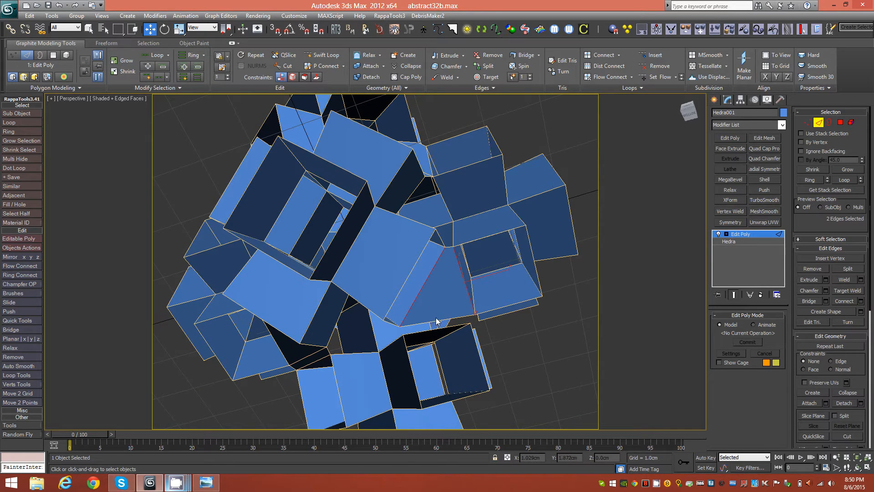
pyautogui.click(436, 323)
pyautogui.keyDown('ctrl'); pyautogui.click(430, 329); pyautogui.keyUp('ctrl')
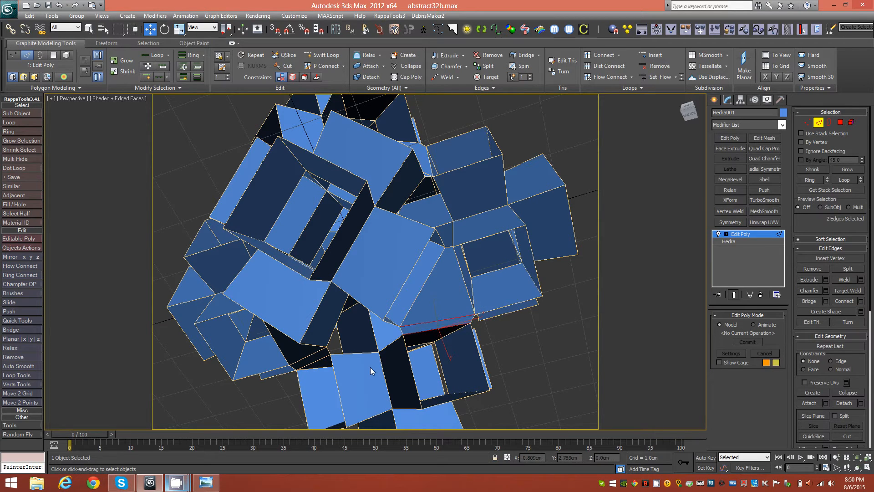
# - On the remaining unbridged side, bridge the left upper arm to its side arm and the panel's bottom edge to the lower arm
pyautogui.keyDown('alt'); pyautogui.moveTo(369, 374); pyautogui.dragTo(408, 336, button='middle'); pyautogui.keyUp('alt')
pyautogui.keyDown('alt'); pyautogui.moveTo(422, 304); pyautogui.dragTo(419, 310, button='middle'); pyautogui.keyUp('alt')
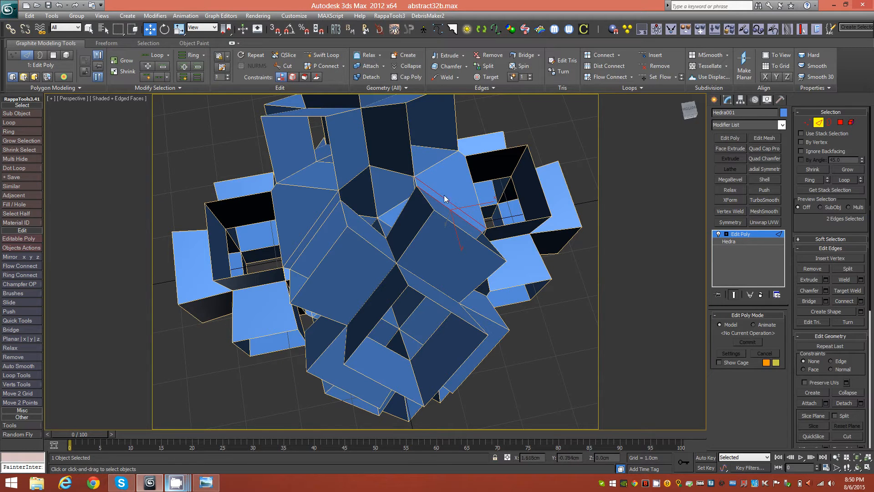
pyautogui.keyDown('alt'); pyautogui.moveTo(455, 326); pyautogui.dragTo(433, 278, button='middle'); pyautogui.keyUp('alt')
pyautogui.click(378, 343)
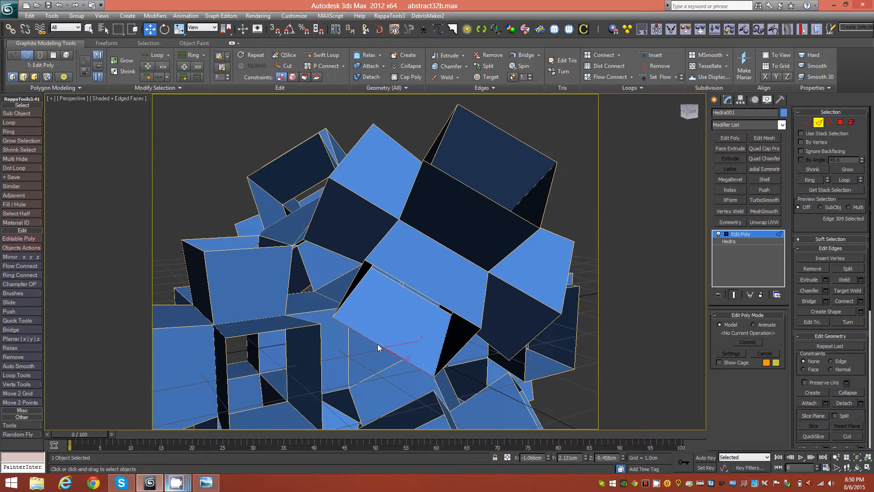
pyautogui.keyDown('ctrl'); pyautogui.click(321, 370); pyautogui.keyUp('ctrl')
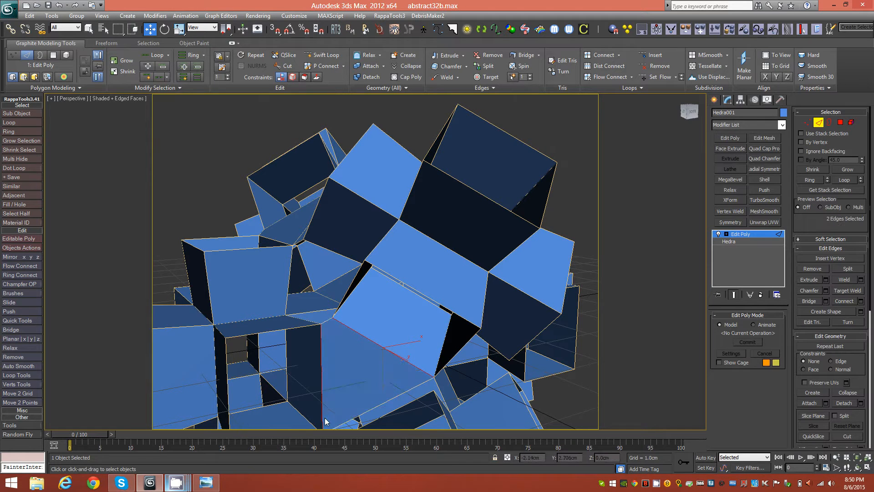
pyautogui.keyDown('alt'); pyautogui.moveTo(455, 378); pyautogui.dragTo(401, 403, button='middle'); pyautogui.keyUp('alt')
pyautogui.click(394, 393)
pyautogui.keyDown('ctrl'); pyautogui.click(402, 405); pyautogui.keyUp('ctrl')
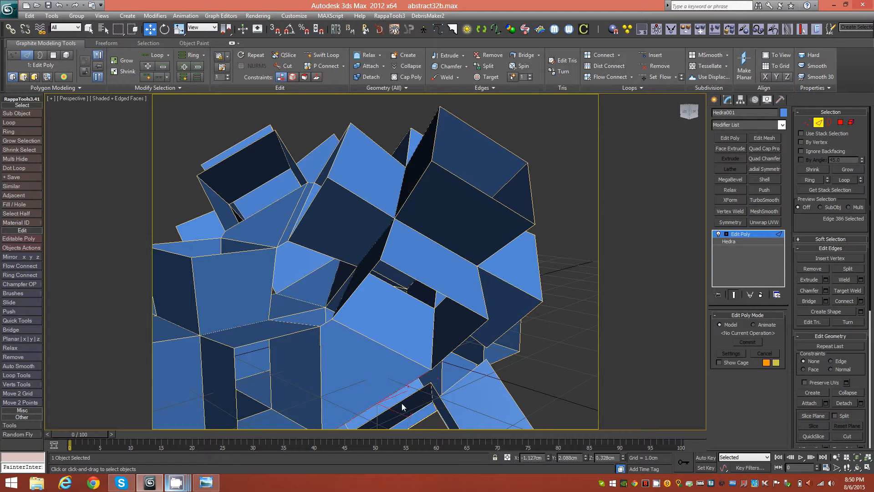
pyautogui.scroll(5, 450, 382)
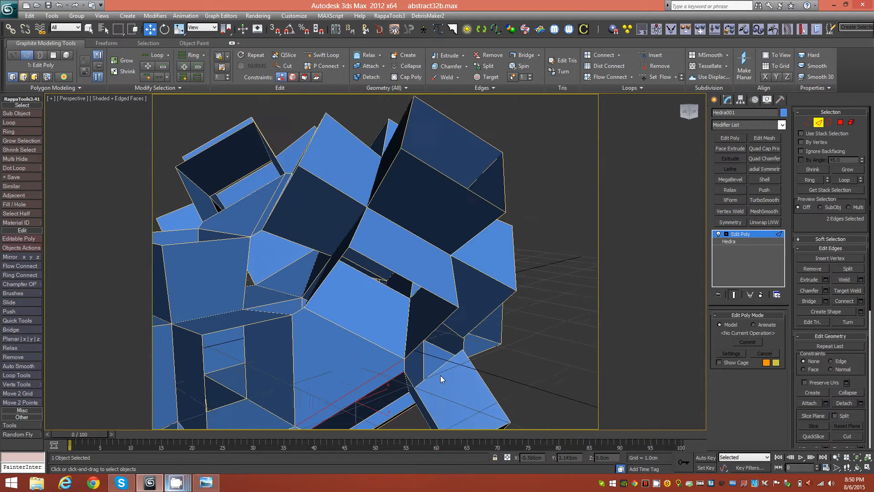
# - Bridge the right upper arm to its side arm on the same side, and bridge the lower gap beneath that panel
pyautogui.keyDown('alt'); pyautogui.moveTo(442, 358); pyautogui.dragTo(514, 354, button='middle'); pyautogui.keyUp('alt')
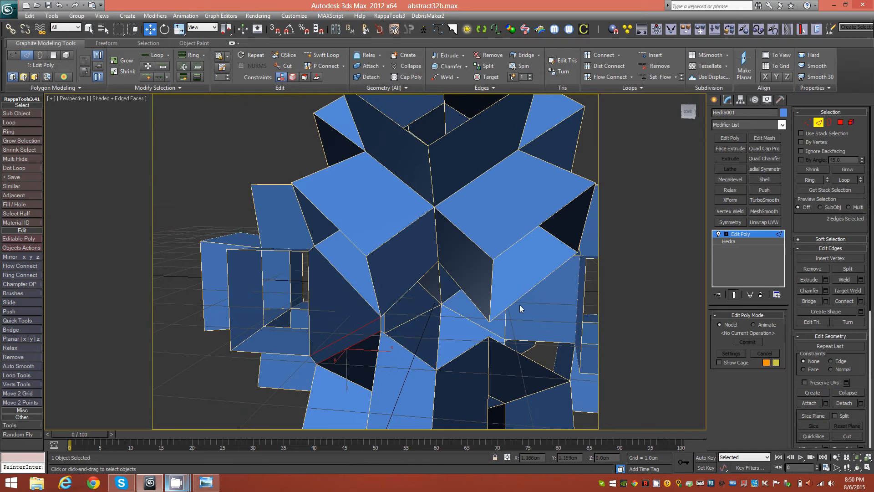
pyautogui.keyDown('alt'); pyautogui.moveTo(539, 321); pyautogui.dragTo(485, 334, button='middle'); pyautogui.keyUp('alt')
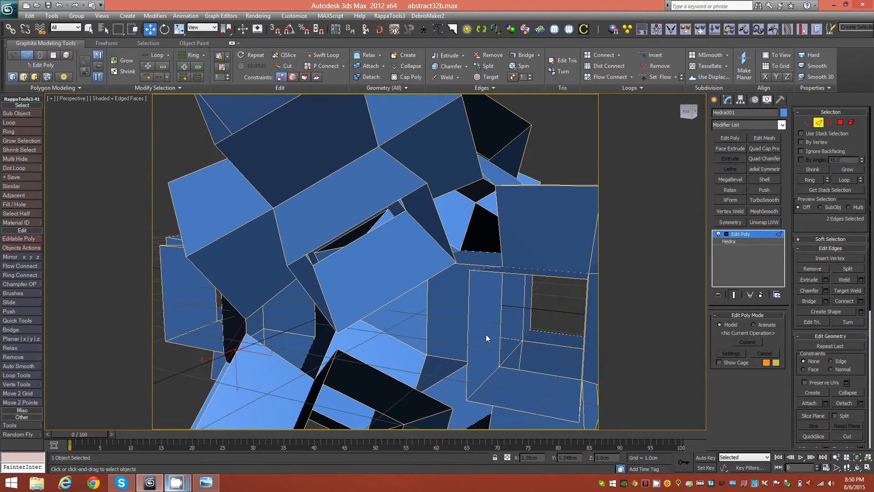
pyautogui.click(412, 289)
pyautogui.keyDown('ctrl'); pyautogui.click(468, 323); pyautogui.keyUp('ctrl')
pyautogui.click(381, 356)
pyautogui.keyDown('alt'); pyautogui.moveTo(347, 380); pyautogui.dragTo(423, 338, button='middle'); pyautogui.keyUp('alt')
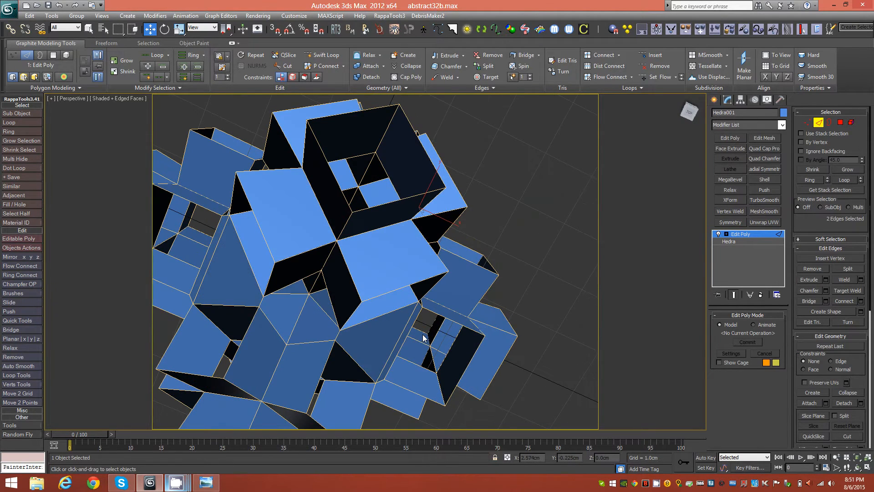
# - Reframe the model from the front and inspect it from all around for gaps between the arms
pyautogui.moveTo(250, 315)
pyautogui.keyDown('alt'); pyautogui.mouseDown(button='middle')
pyautogui.moveTo(233, 298)
pyautogui.moveTo(210, 305)
pyautogui.moveTo(247, 313)
pyautogui.moveTo(287, 307)
pyautogui.moveTo(297, 367)
pyautogui.moveTo(310, 263)
pyautogui.moveTo(338, 303)
pyautogui.moveTo(264, 308)
pyautogui.mouseUp(button='middle'); pyautogui.keyUp('alt')
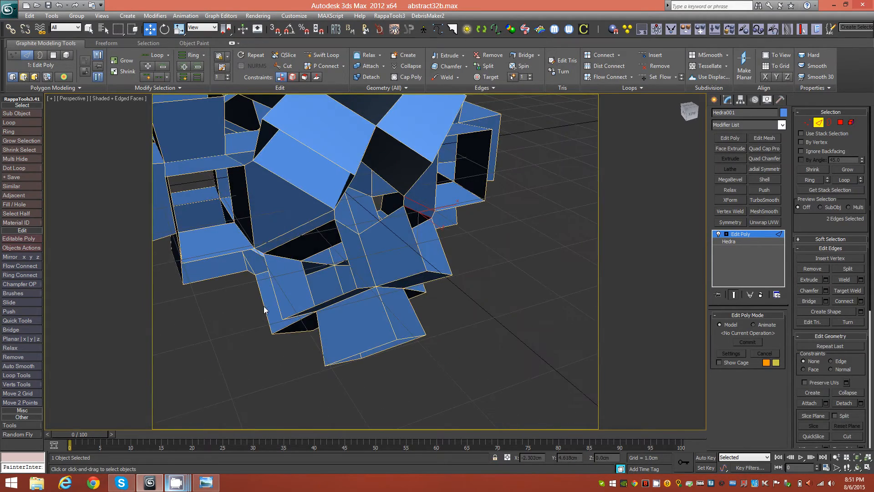
pyautogui.press('f')
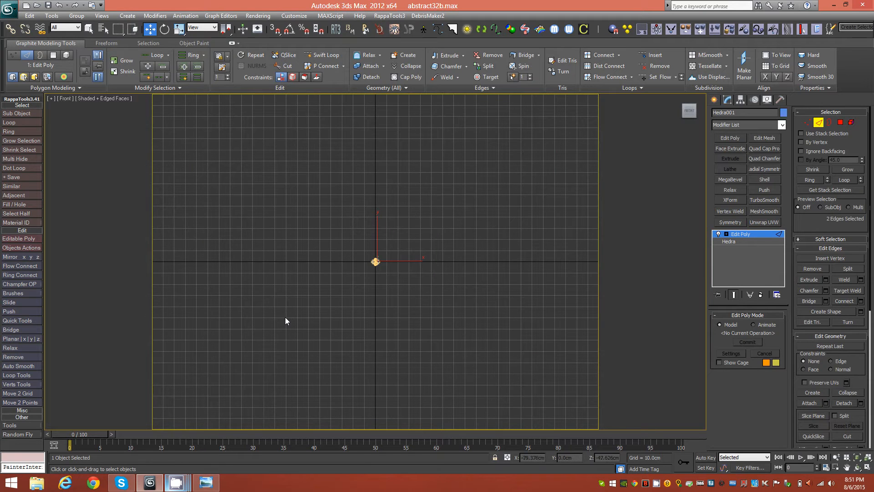
pyautogui.press('z')
pyautogui.scroll(-8, 337, 301)
pyautogui.scroll(-1, 368, 372)
pyautogui.press('p')
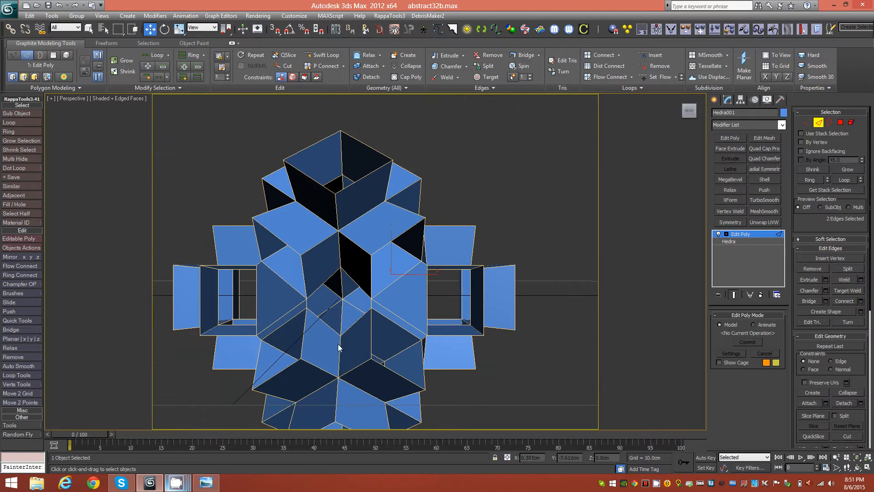
pyautogui.keyDown('alt'); pyautogui.moveTo(337, 345); pyautogui.dragTo(367, 350, button='middle'); pyautogui.keyUp('alt')
pyautogui.keyDown('alt'); pyautogui.moveTo(457, 353); pyautogui.dragTo(566, 335, button='middle'); pyautogui.keyUp('alt')
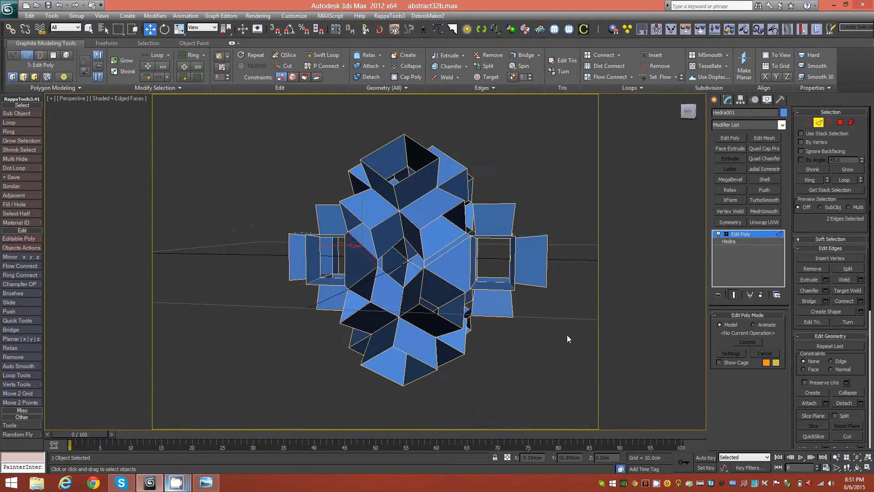
pyautogui.keyDown('alt'); pyautogui.moveTo(455, 308); pyautogui.dragTo(412, 289, button='middle'); pyautogui.keyUp('alt')
pyautogui.keyDown('alt'); pyautogui.moveTo(478, 261); pyautogui.dragTo(462, 250, button='middle'); pyautogui.keyUp('alt')
pyautogui.keyDown('alt'); pyautogui.moveTo(496, 278); pyautogui.dragTo(418, 291, button='middle'); pyautogui.keyUp('alt')
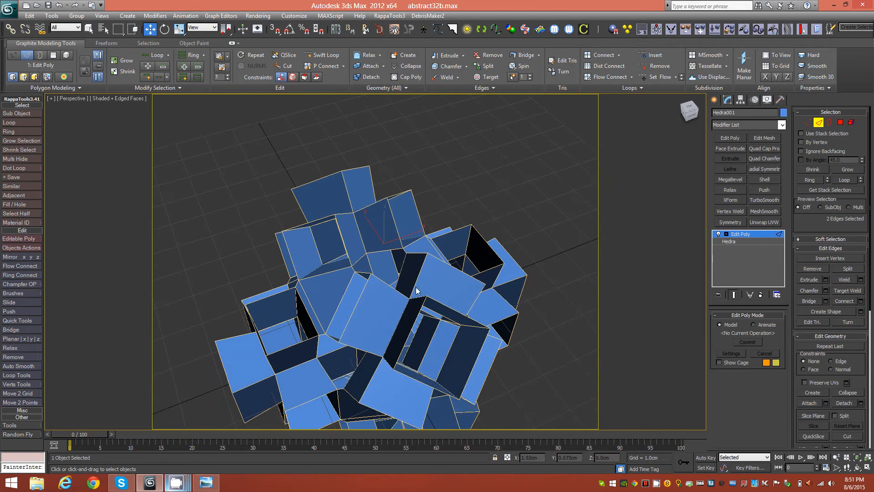
# - Bridge two rim edges of the topmost open box to the outer edges of the two neighbouring arms behind it
pyautogui.click(415, 325)
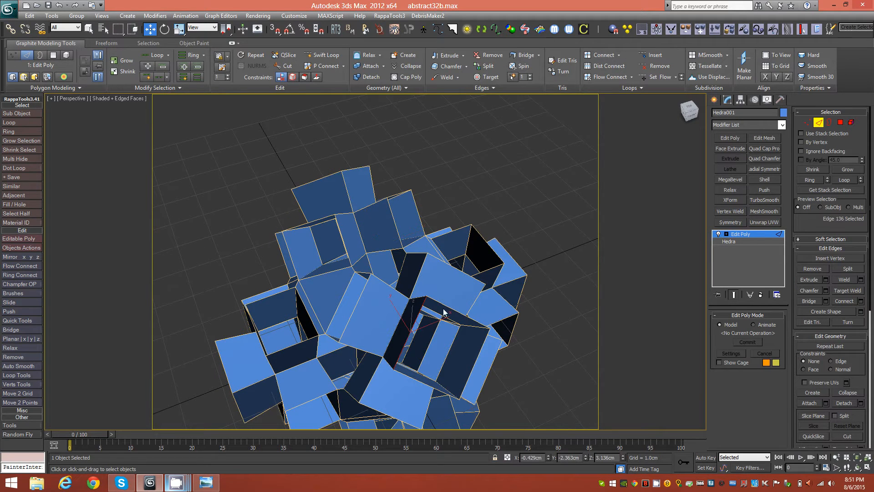
pyautogui.keyDown('ctrl'); pyautogui.click(357, 308); pyautogui.keyUp('ctrl')
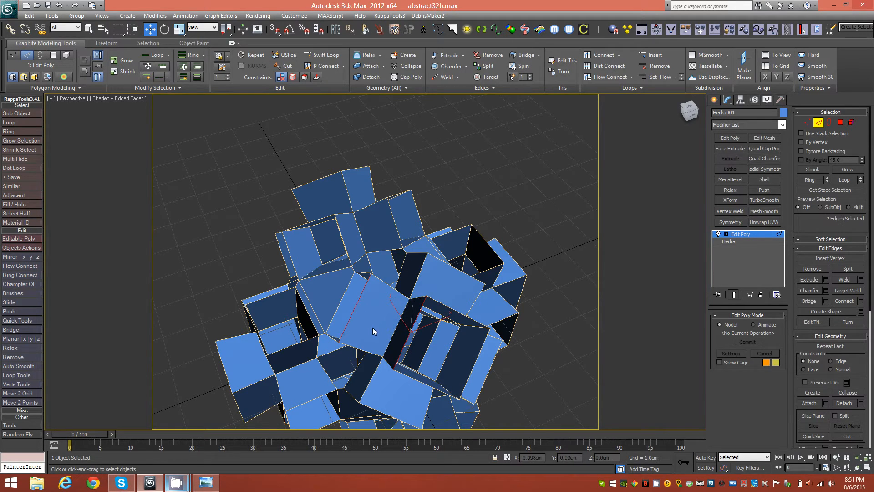
pyautogui.keyDown('alt'); pyautogui.moveTo(466, 336); pyautogui.dragTo(430, 361, button='middle'); pyautogui.keyUp('alt')
pyautogui.click(430, 360)
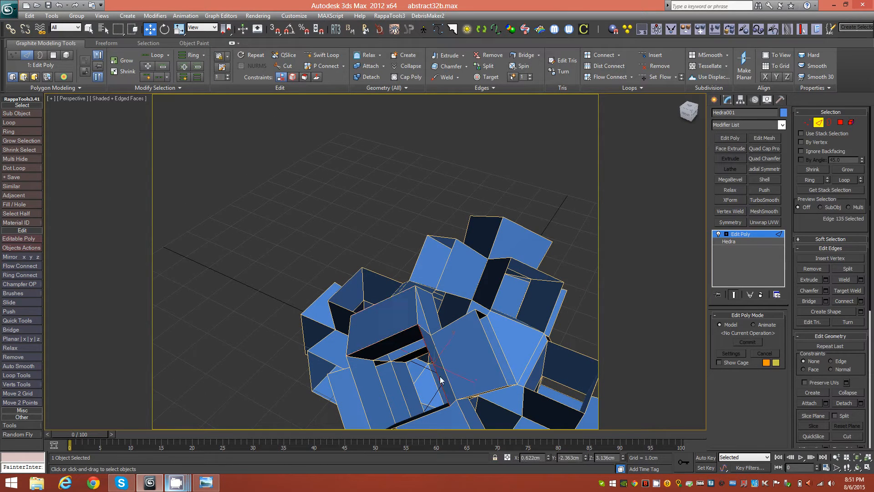
pyautogui.keyDown('ctrl'); pyautogui.click(488, 343); pyautogui.keyUp('ctrl')
# - Bridge the topmost box's front-right rim edge to the outer edge of the front-right arm
pyautogui.moveTo(487, 365); pyautogui.dragTo(496, 335, button='middle')
pyautogui.moveTo(495, 380); pyautogui.dragTo(506, 327, button='middle')
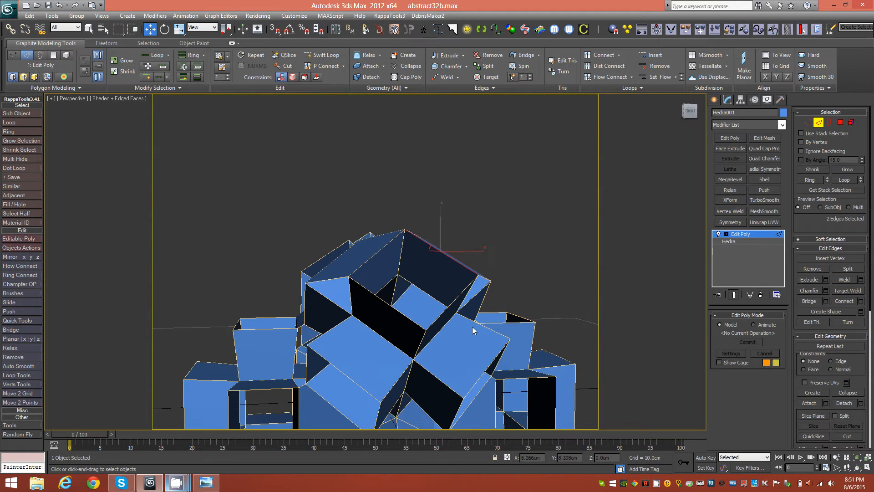
pyautogui.click(448, 308)
pyautogui.keyDown('ctrl'); pyautogui.click(488, 371); pyautogui.keyUp('ctrl')
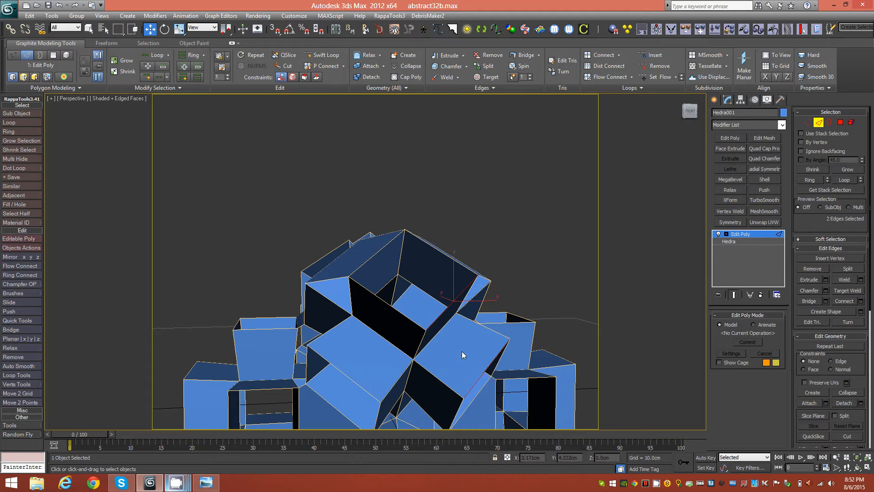
pyautogui.press(';')
# - Bridge the topmost box's front-left rim edge to the outer edge of the front-left arm
pyautogui.keyDown('alt'); pyautogui.moveTo(386, 320); pyautogui.dragTo(375, 330, button='middle'); pyautogui.keyUp('alt')
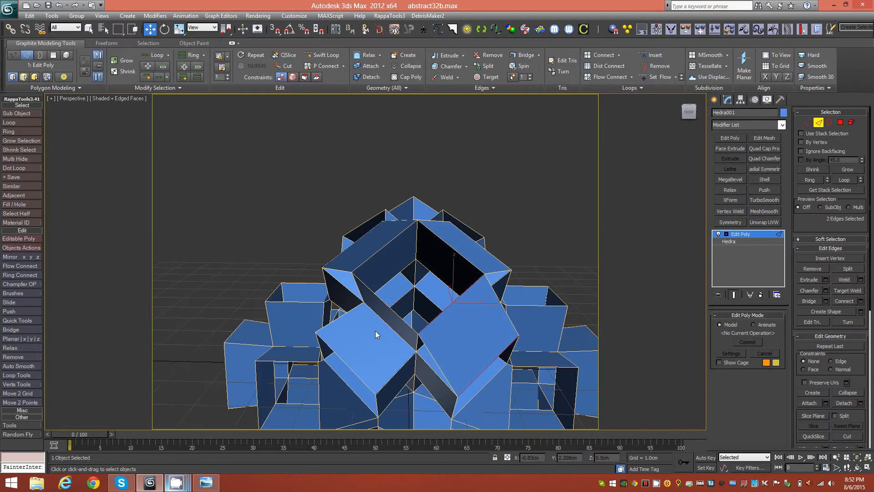
pyautogui.click(395, 311)
pyautogui.keyDown('ctrl'); pyautogui.click(348, 366); pyautogui.keyUp('ctrl')
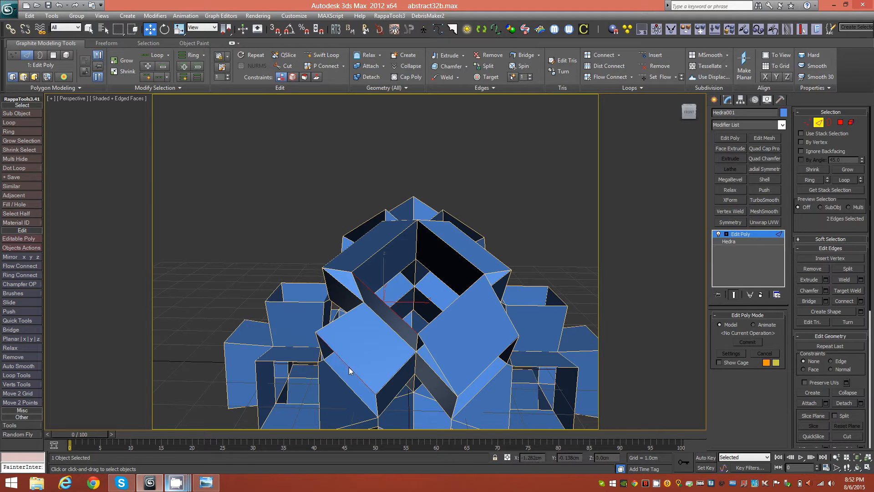
pyautogui.press(';')
# - On the underside, bridge a rim edge of the bottommost open box to the outer edge of the neighbouring left arm
pyautogui.keyDown('alt'); pyautogui.moveTo(420, 362); pyautogui.dragTo(482, 273, button='middle'); pyautogui.keyUp('alt')
pyautogui.keyDown('alt'); pyautogui.moveTo(469, 326); pyautogui.dragTo(390, 345, button='middle'); pyautogui.keyUp('alt')
pyautogui.click(390, 353)
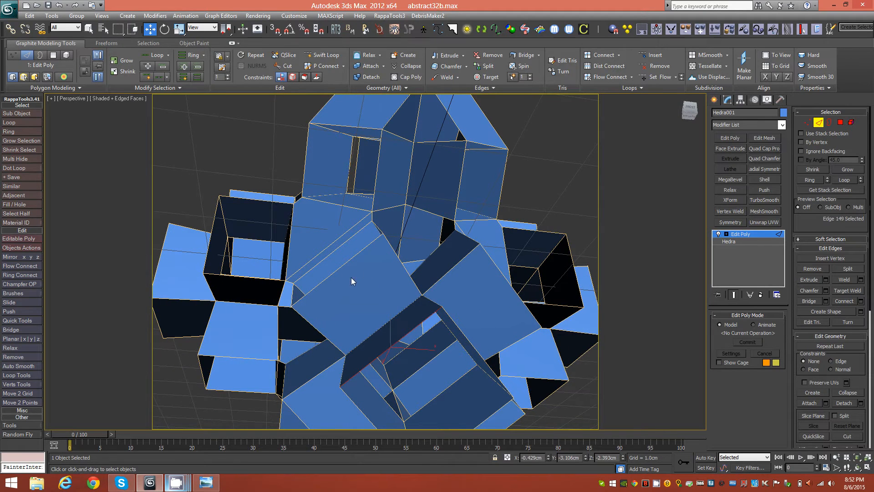
pyautogui.keyDown('ctrl'); pyautogui.click(343, 265); pyautogui.keyUp('ctrl')
pyautogui.press(';')
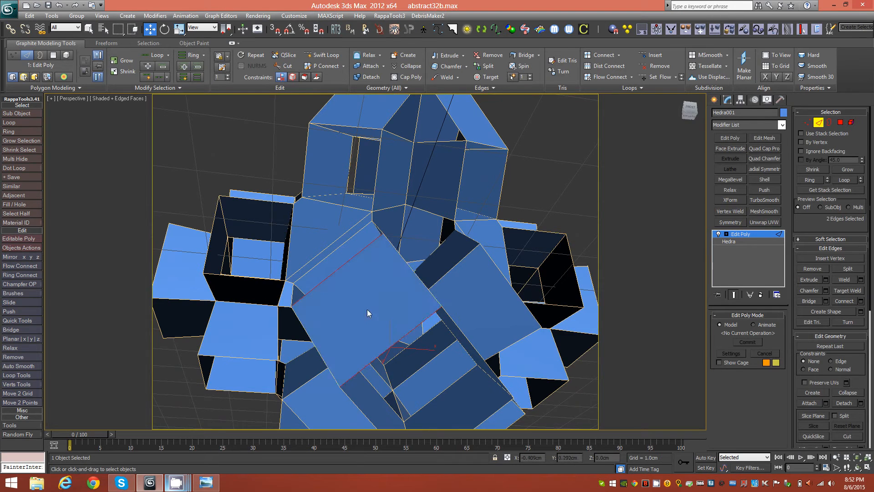
# - On the underside, bridge the bottommost box's other rim edge to the outer edge of the neighbouring right arm
pyautogui.keyDown('alt'); pyautogui.moveTo(521, 332); pyautogui.dragTo(471, 343, button='middle'); pyautogui.keyUp('alt')
pyautogui.click(474, 335)
pyautogui.keyDown('ctrl'); pyautogui.click(519, 241); pyautogui.keyUp('ctrl')
pyautogui.press(';')
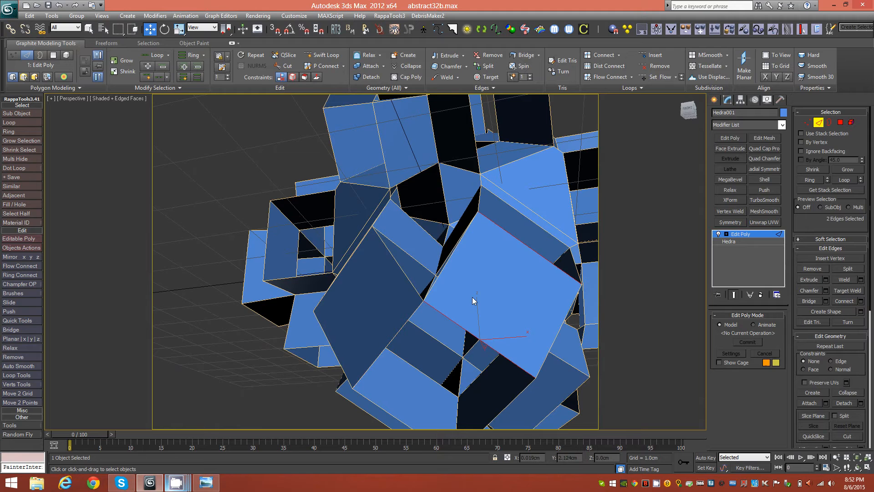
# - On the other side of the bottommost box, bridge its two remaining rim edges to the outer edges of the neighbouring arms
pyautogui.keyDown('alt'); pyautogui.moveTo(485, 335); pyautogui.dragTo(468, 217, button='middle'); pyautogui.keyUp('alt')
pyautogui.click(468, 233)
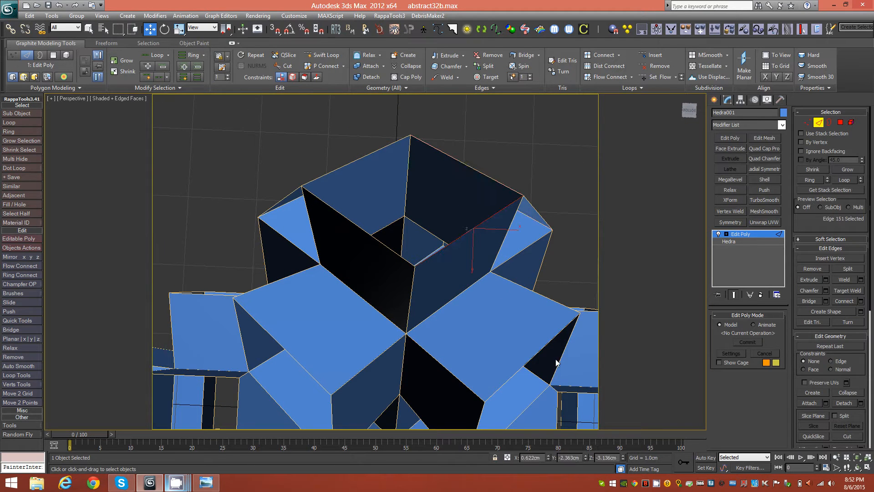
pyautogui.keyDown('ctrl'); pyautogui.click(538, 347); pyautogui.keyUp('ctrl')
pyautogui.click(501, 286)
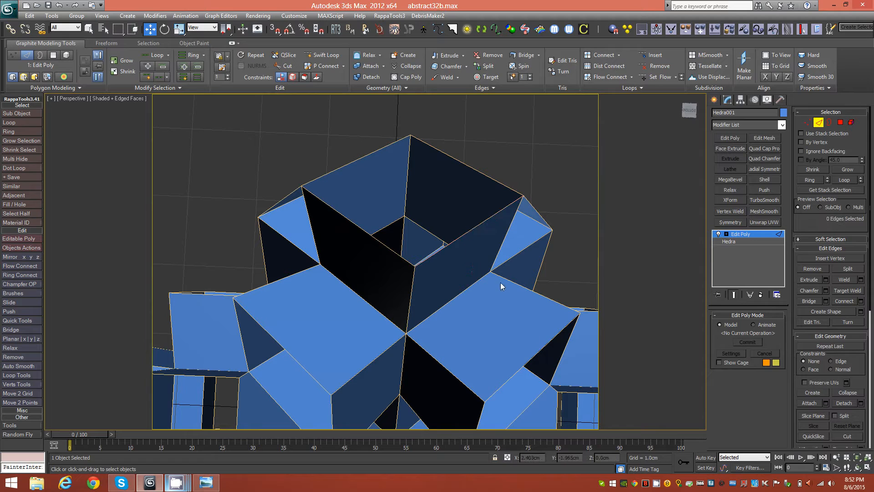
pyautogui.click(454, 246)
pyautogui.keyDown('ctrl'); pyautogui.click(527, 364); pyautogui.keyUp('ctrl')
pyautogui.press('BackSpace')
pyautogui.click(369, 235)
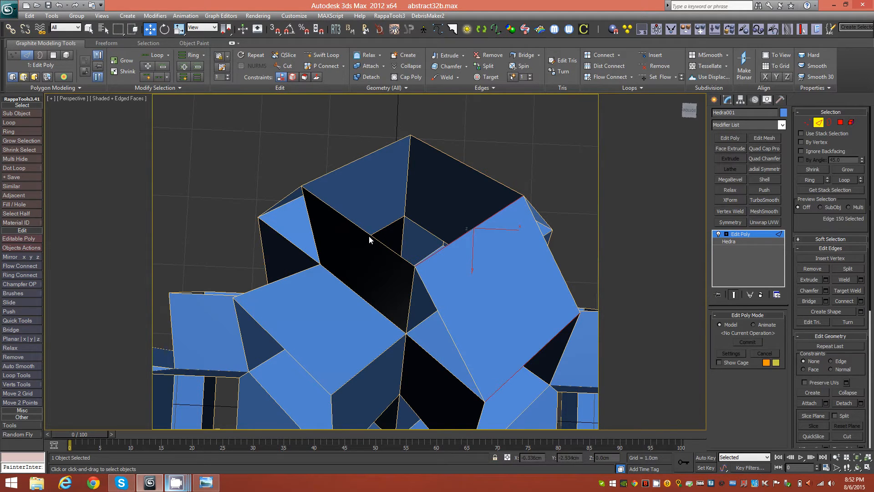
pyautogui.keyDown('ctrl'); pyautogui.click(286, 349); pyautogui.keyUp('ctrl')
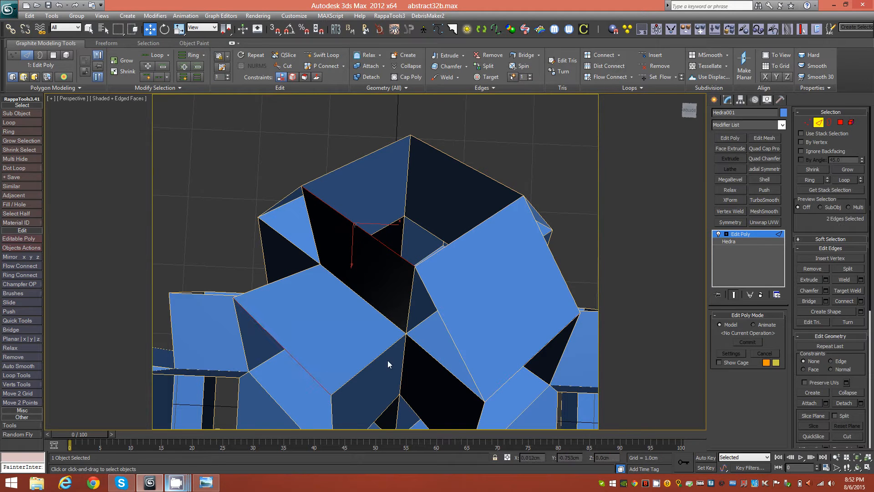
pyautogui.hotkey('shift', 'b')
# - Bridge two adjacent rim edges of the next open box to the outer edges of the two arms beside it
pyautogui.moveTo(458, 360); pyautogui.dragTo(391, 363, button='middle')
pyautogui.scroll(-5, 478, 313)
pyautogui.scroll(5, 478, 314)
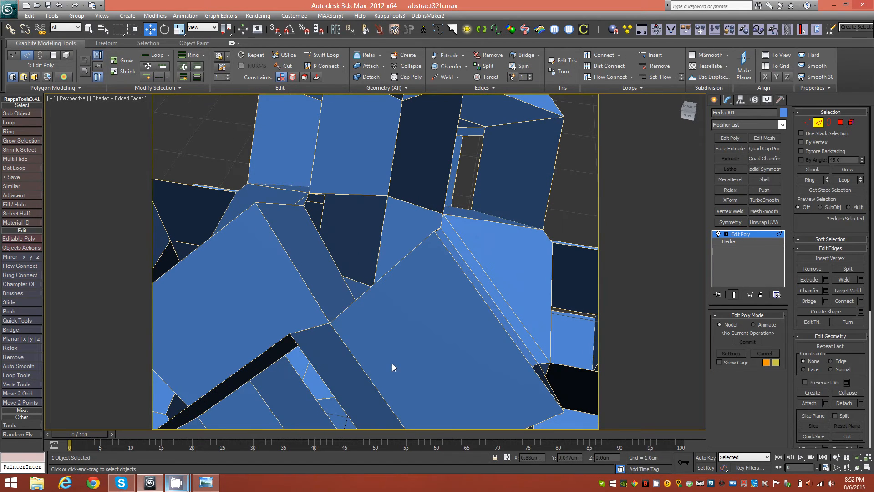
pyautogui.click(320, 377)
pyautogui.keyDown('ctrl'); pyautogui.click(482, 299); pyautogui.keyUp('ctrl')
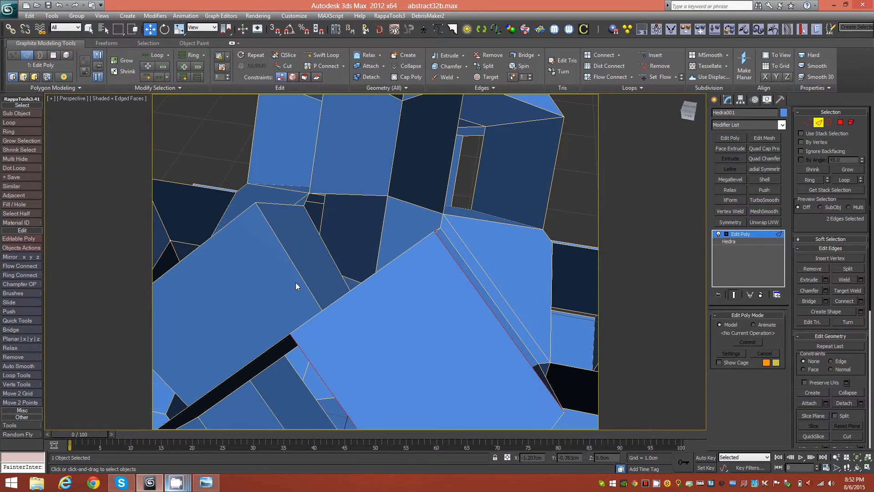
pyautogui.scroll(-5, 296, 282)
pyautogui.moveTo(322, 311)
pyautogui.keyDown('alt'); pyautogui.mouseDown(button='middle')
pyautogui.moveTo(347, 343)
pyautogui.moveTo(328, 300)
pyautogui.mouseUp(button='middle'); pyautogui.keyUp('alt')
pyautogui.click(320, 283)
pyautogui.click(334, 207)
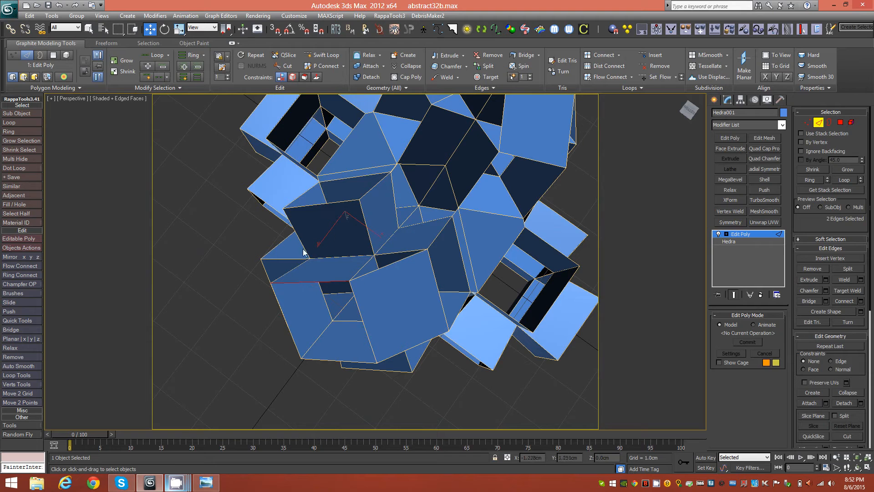
pyautogui.click(317, 284)
pyautogui.keyDown('ctrl'); pyautogui.click(333, 203); pyautogui.keyUp('ctrl')
# - Bridge the same box's remaining front-left and front-right rim edges to the outer edges of the neighbouring arms
pyautogui.keyDown('alt'); pyautogui.moveTo(400, 340); pyautogui.dragTo(357, 294, button='middle'); pyautogui.keyUp('alt')
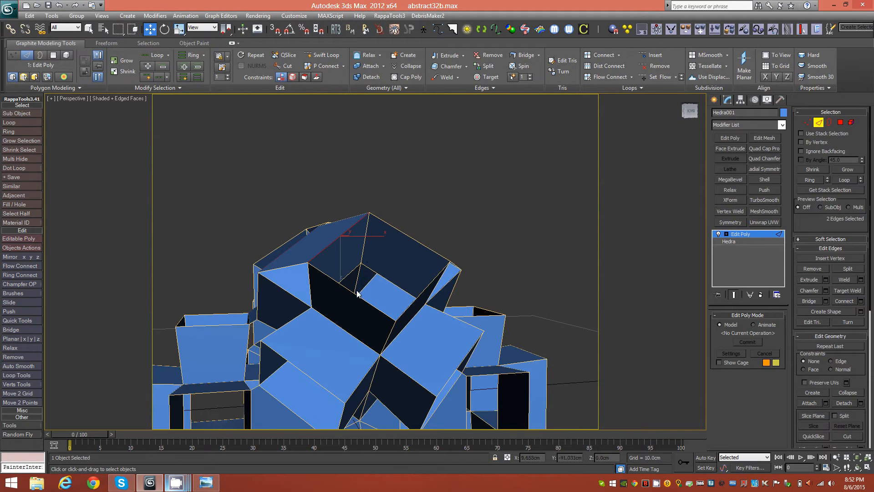
pyautogui.click(349, 292)
pyautogui.keyDown('ctrl'); pyautogui.click(305, 374); pyautogui.keyUp('ctrl')
pyautogui.moveTo(426, 308)
pyautogui.keyDown('alt'); pyautogui.mouseDown(button='middle')
pyautogui.moveTo(416, 310)
pyautogui.moveTo(429, 311)
pyautogui.moveTo(430, 300)
pyautogui.mouseUp(button='middle'); pyautogui.keyUp('alt')
pyautogui.click(422, 295)
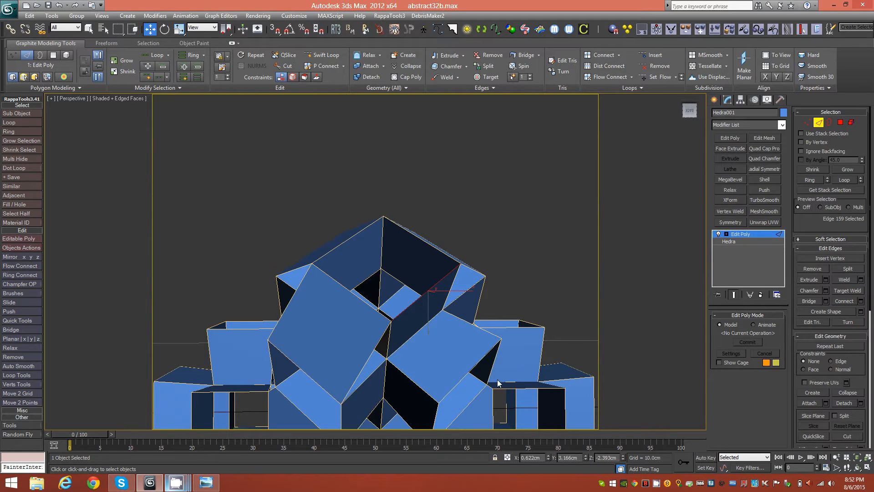
pyautogui.keyDown('ctrl'); pyautogui.click(439, 384); pyautogui.keyUp('ctrl')
# - On the last unbridged box of the central ring, bridge two adjacent rim edges to the outer edges of the neighbouring arms
pyautogui.scroll(3, 365, 310)
pyautogui.keyDown('alt'); pyautogui.moveTo(365, 314); pyautogui.dragTo(437, 315, button='middle'); pyautogui.keyUp('alt')
pyautogui.click(423, 304)
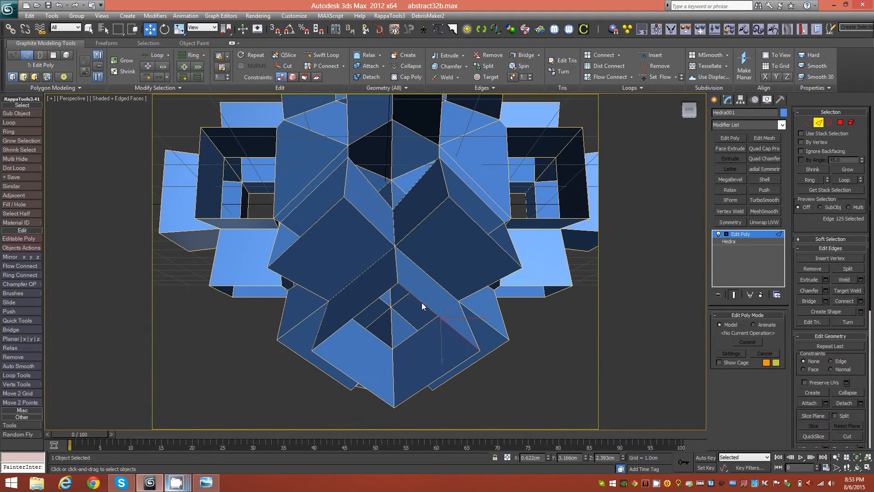
pyautogui.keyDown('ctrl'); pyautogui.click(468, 216); pyautogui.keyUp('ctrl')
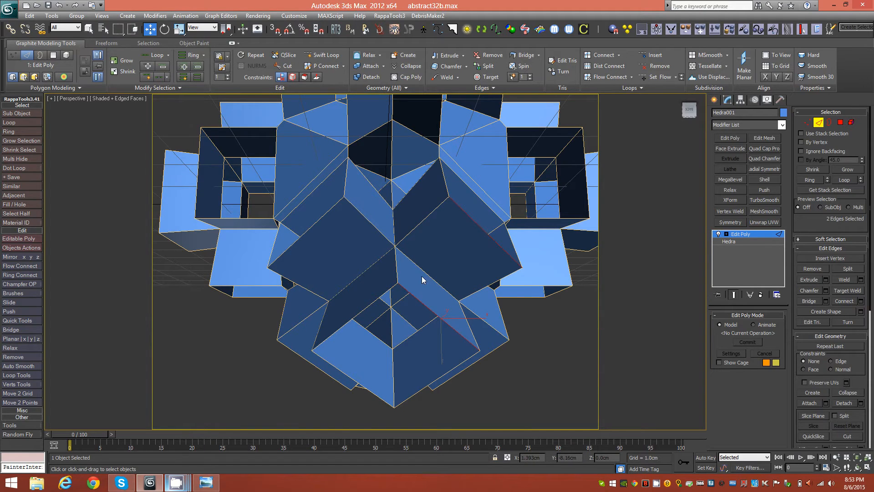
pyautogui.press(';')
pyautogui.click(355, 319)
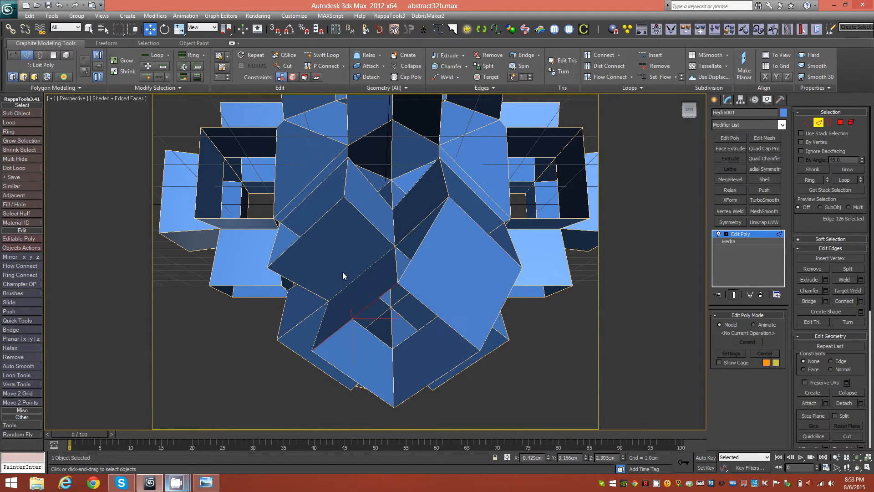
pyautogui.keyDown('ctrl'); pyautogui.click(315, 225); pyautogui.keyUp('ctrl')
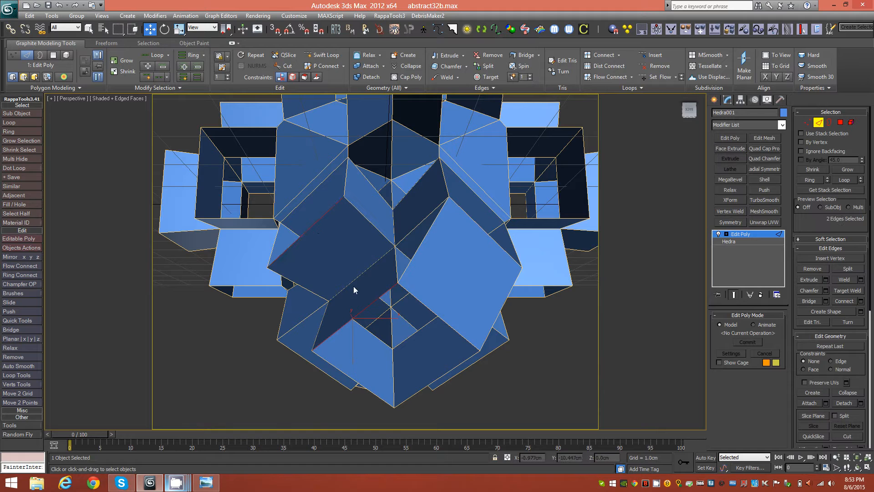
pyautogui.press(';')
# - On the opposite side of this box, bridge its front-right and front-left rim edges to the outer edges of the adjacent arms
pyautogui.moveTo(434, 323)
pyautogui.keyDown('alt'); pyautogui.mouseDown(button='middle')
pyautogui.moveTo(433, 308)
pyautogui.moveTo(449, 338)
pyautogui.moveTo(447, 318)
pyautogui.mouseUp(button='middle'); pyautogui.keyUp('alt')
pyautogui.click(439, 265)
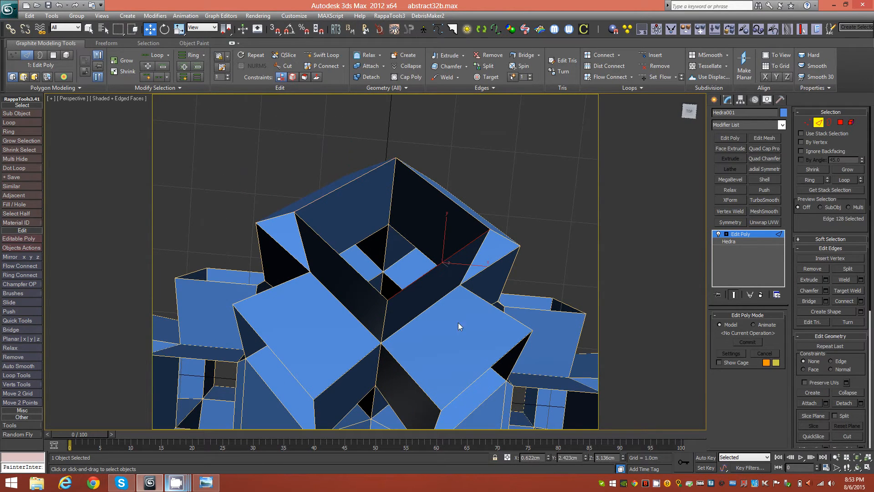
pyautogui.keyDown('ctrl'); pyautogui.click(479, 377); pyautogui.keyUp('ctrl')
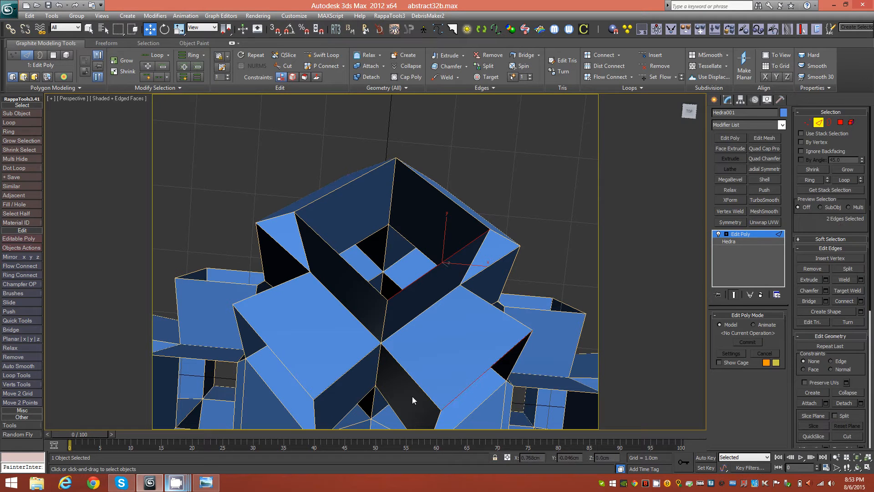
pyautogui.press(';')
pyautogui.click(348, 264)
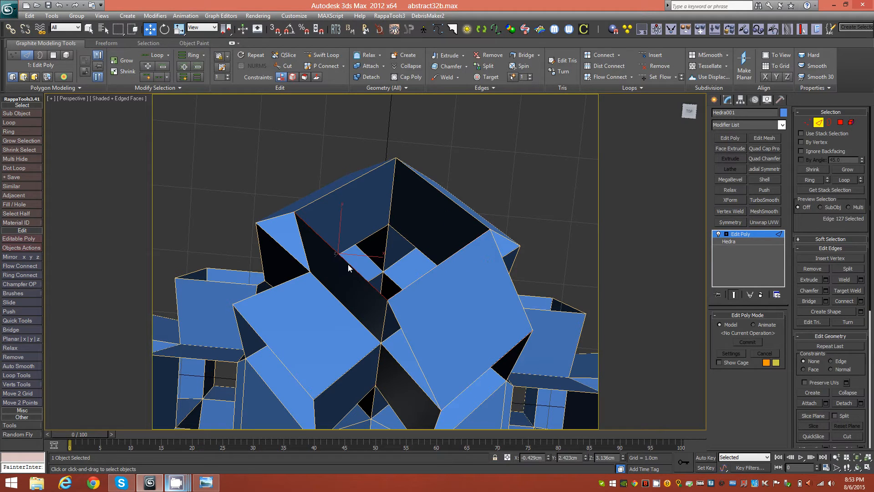
pyautogui.keyDown('ctrl'); pyautogui.click(278, 356); pyautogui.keyUp('ctrl')
pyautogui.press(';')
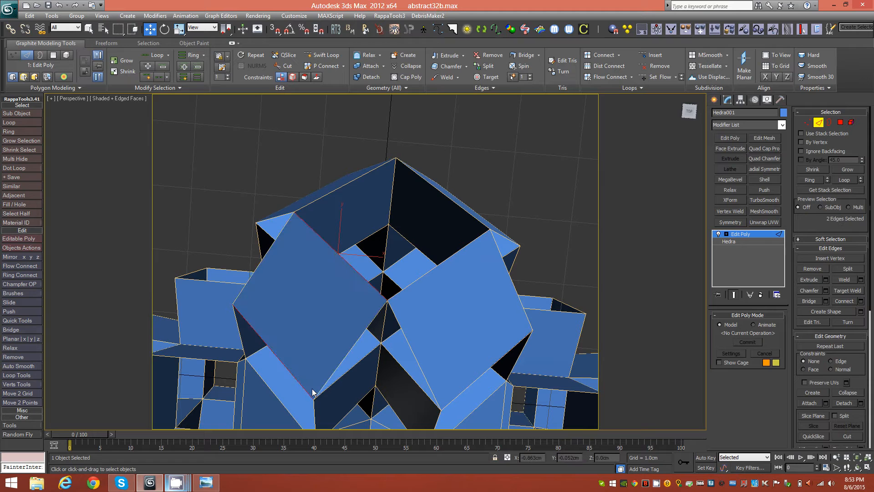
# - On the open box at the sculpture's left end, bridge one vertical rim edge to the outer vertical edge of the adjacent arm
pyautogui.scroll(-5, 391, 287)
pyautogui.keyDown('alt'); pyautogui.moveTo(391, 286); pyautogui.dragTo(386, 250, button='middle'); pyautogui.keyUp('alt')
pyautogui.keyDown('alt'); pyautogui.moveTo(466, 261); pyautogui.dragTo(356, 188, button='middle'); pyautogui.keyUp('alt')
pyautogui.scroll(6, 299, 281)
pyautogui.keyDown('alt'); pyautogui.moveTo(443, 255); pyautogui.dragTo(405, 269, button='middle'); pyautogui.keyUp('alt')
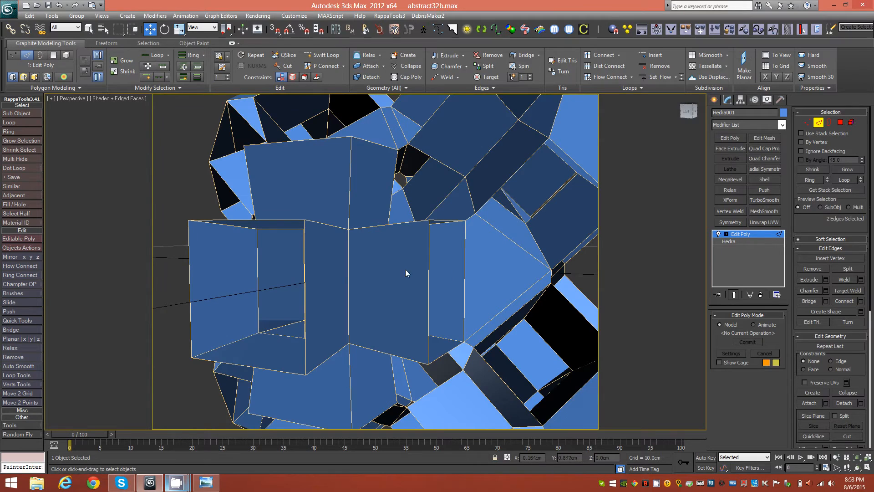
pyautogui.moveTo(312, 291)
pyautogui.keyDown('alt'); pyautogui.mouseDown(button='middle')
pyautogui.moveTo(306, 297)
pyautogui.moveTo(322, 301)
pyautogui.mouseUp(button='middle'); pyautogui.keyUp('alt')
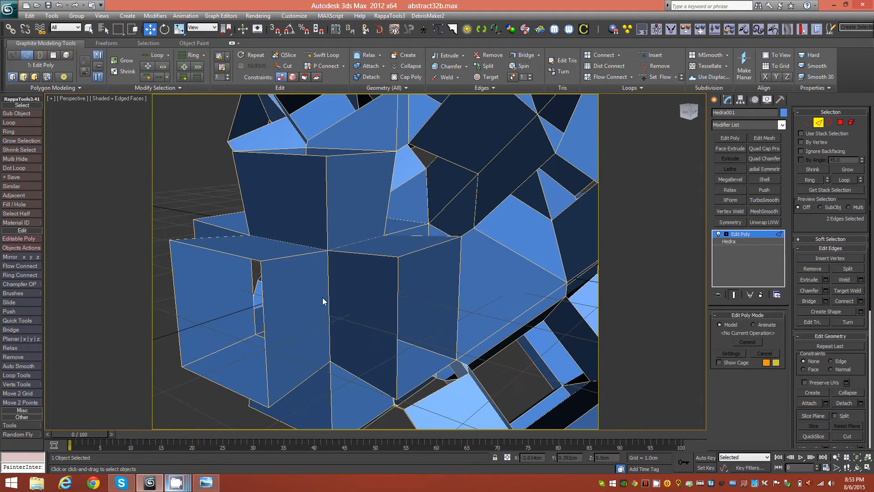
pyautogui.click(266, 326)
pyautogui.press('alt')
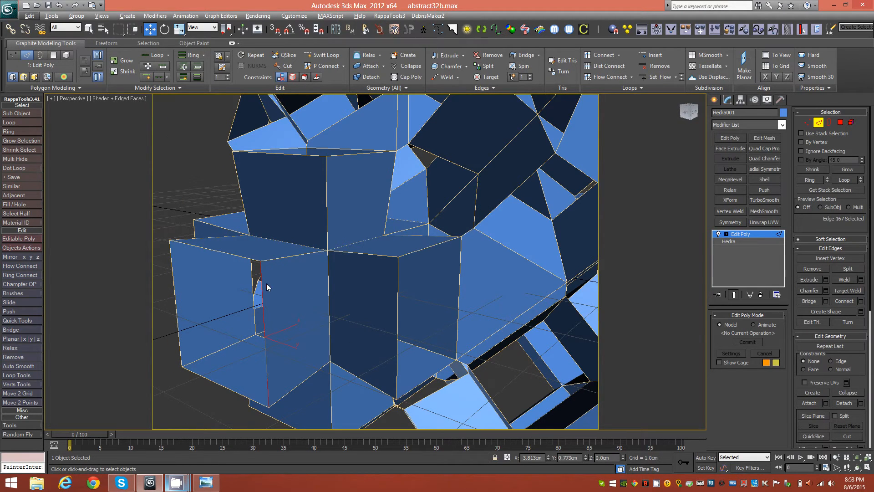
pyautogui.keyDown('ctrl'); pyautogui.click(398, 319); pyautogui.keyUp('ctrl')
pyautogui.press(';')
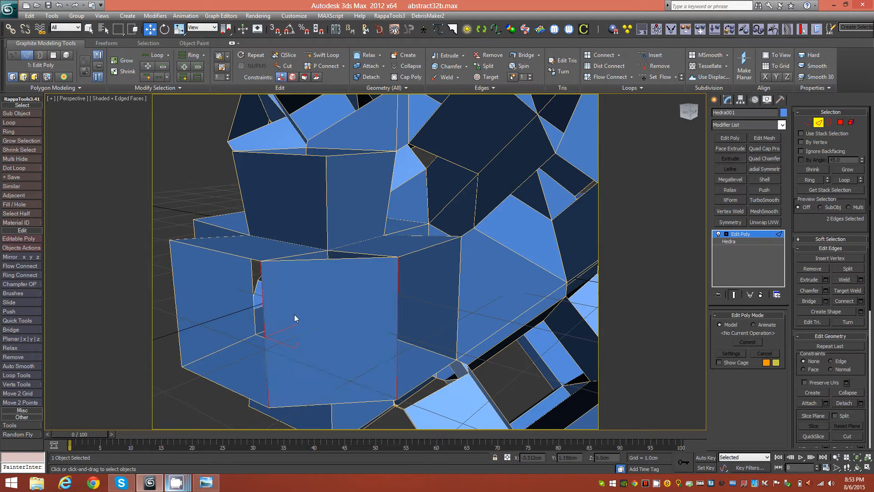
# - Bridge the left-end box's upper rim edge to the arm above and its other vertical rim edge to the adjacent side arm
pyautogui.click(231, 255)
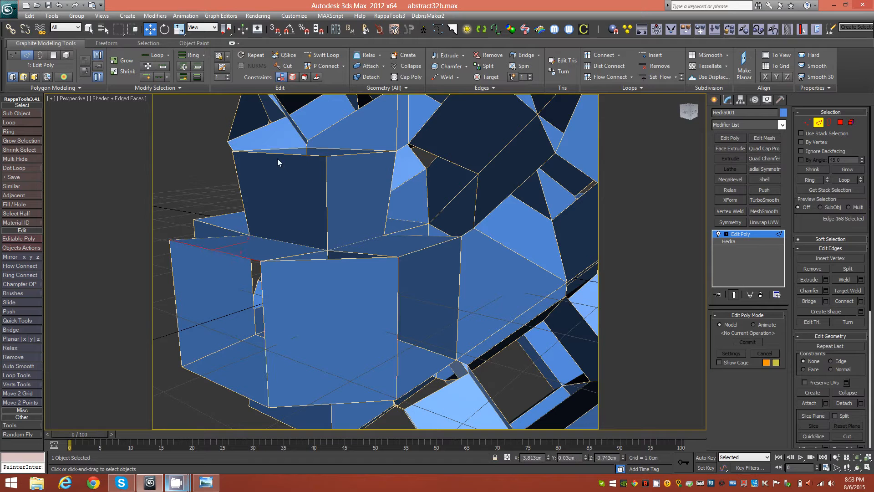
pyautogui.keyDown('ctrl'); pyautogui.click(277, 155); pyautogui.keyUp('ctrl')
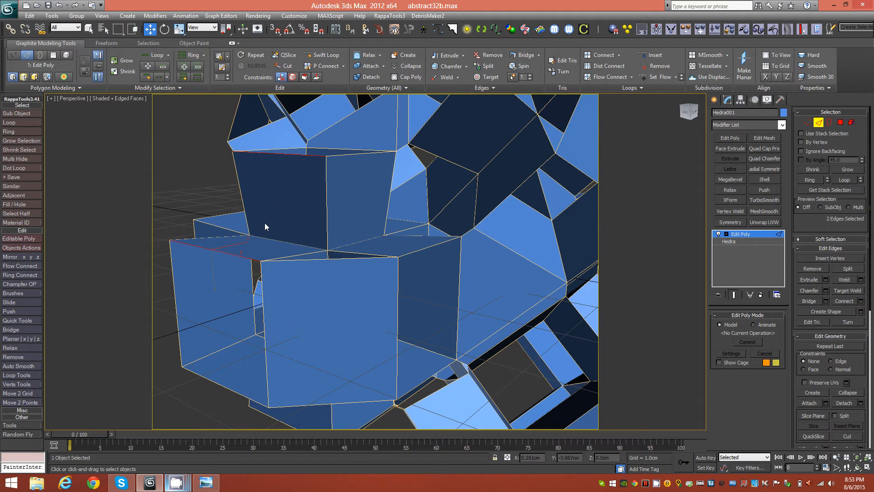
pyautogui.press(';')
pyautogui.keyDown('alt'); pyautogui.moveTo(264, 257); pyautogui.dragTo(267, 285, button='middle'); pyautogui.keyUp('alt')
pyautogui.click(240, 286)
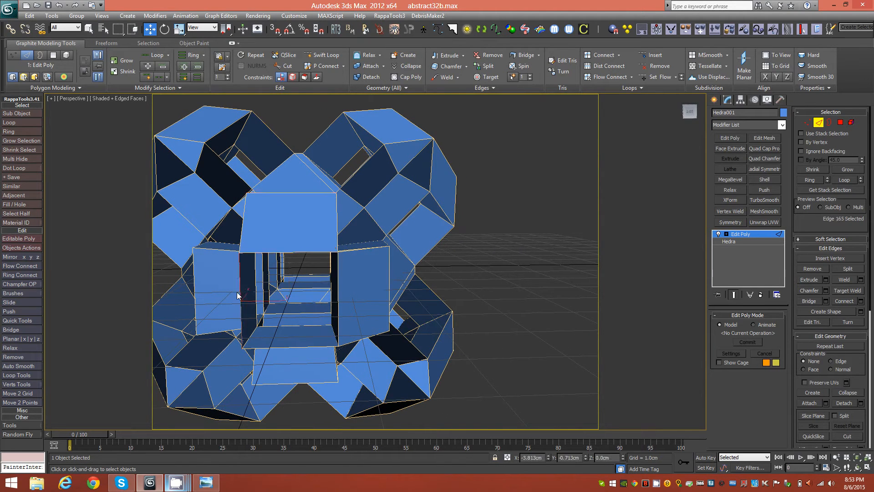
pyautogui.keyDown('ctrl'); pyautogui.click(195, 286); pyautogui.keyUp('ctrl')
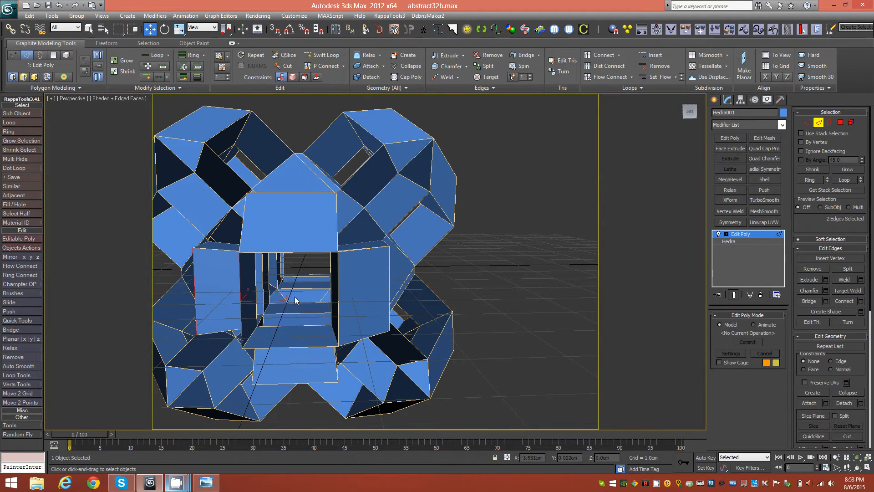
pyautogui.press(';')
# - Bridge the left-end box's lower rim edge to the outer edge of the arm below it
pyautogui.keyDown('alt'); pyautogui.moveTo(315, 319); pyautogui.dragTo(300, 341, button='middle'); pyautogui.keyUp('alt')
pyautogui.click(291, 333)
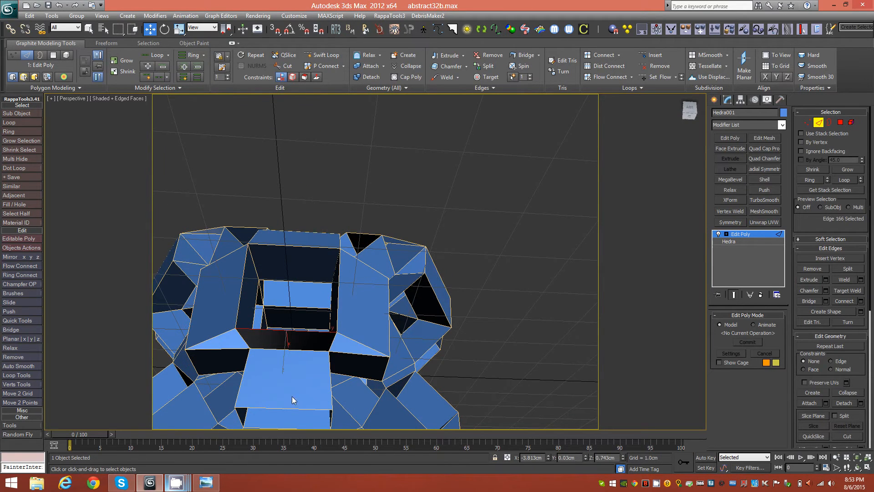
pyautogui.keyDown('ctrl'); pyautogui.click(288, 409); pyautogui.keyUp('ctrl')
pyautogui.press(';')
# - On the open box at the opposite end of the sculpture, bridge the upper rim edge to the outer edge of the arm above
pyautogui.keyDown('alt'); pyautogui.moveTo(439, 331); pyautogui.dragTo(547, 302, button='middle'); pyautogui.keyUp('alt')
pyautogui.scroll(-4, 481, 324)
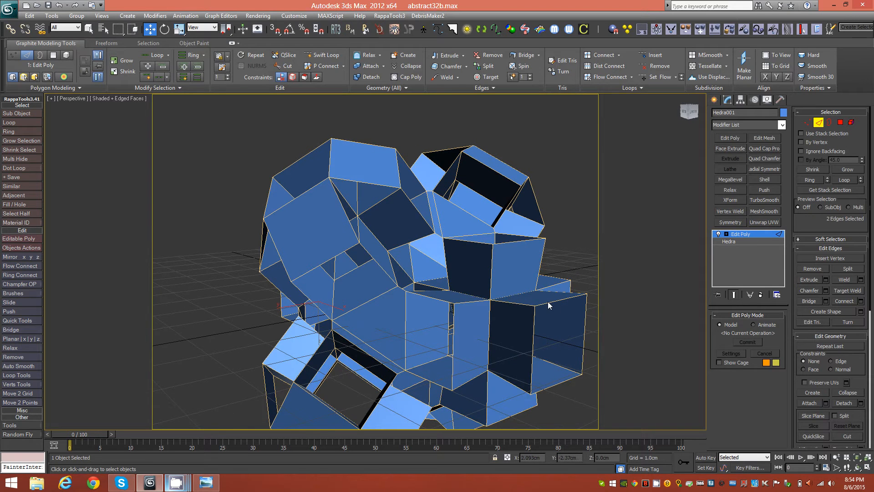
pyautogui.click(547, 303)
pyautogui.hotkey('ctrl', 'z')
pyautogui.click(550, 303)
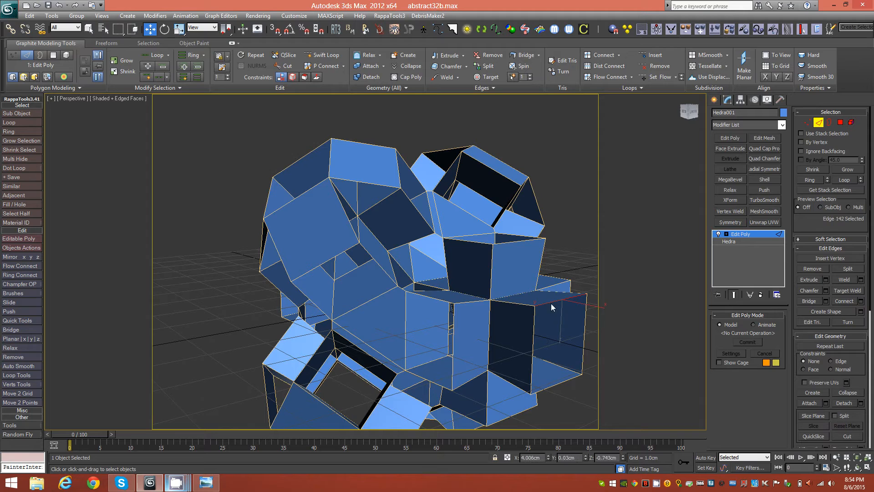
pyautogui.keyDown('ctrl'); pyautogui.click(502, 242); pyautogui.keyUp('ctrl')
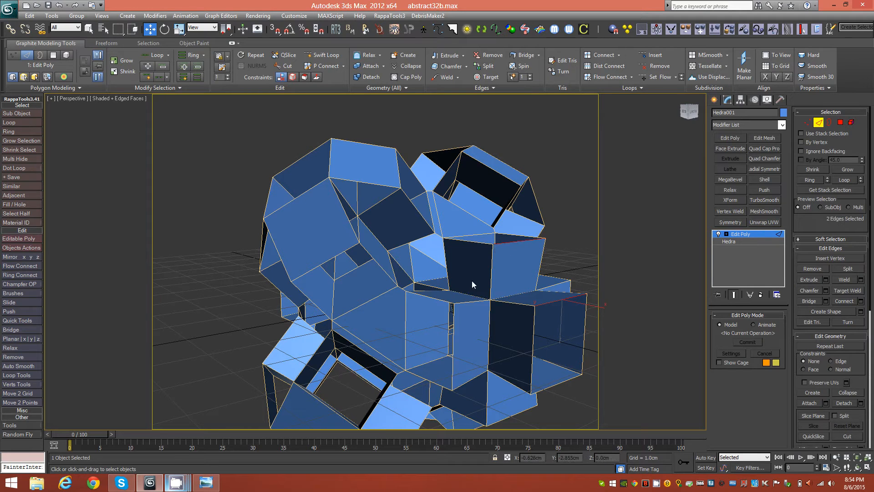
pyautogui.hotkey('ctrl', 'shift', 'b')
# - Bridge both vertical rim edges of this end box to the outer vertical edges of the side arms next to them
pyautogui.click(533, 348)
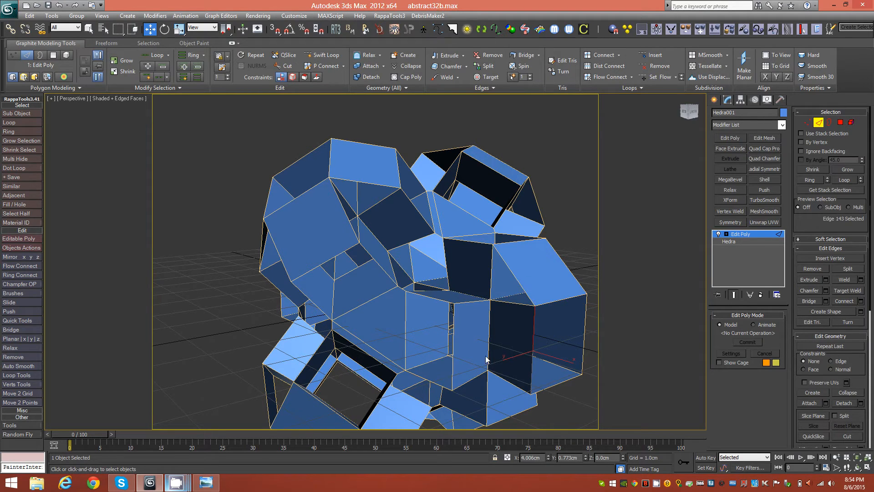
pyautogui.keyDown('ctrl'); pyautogui.click(453, 349); pyautogui.keyUp('ctrl')
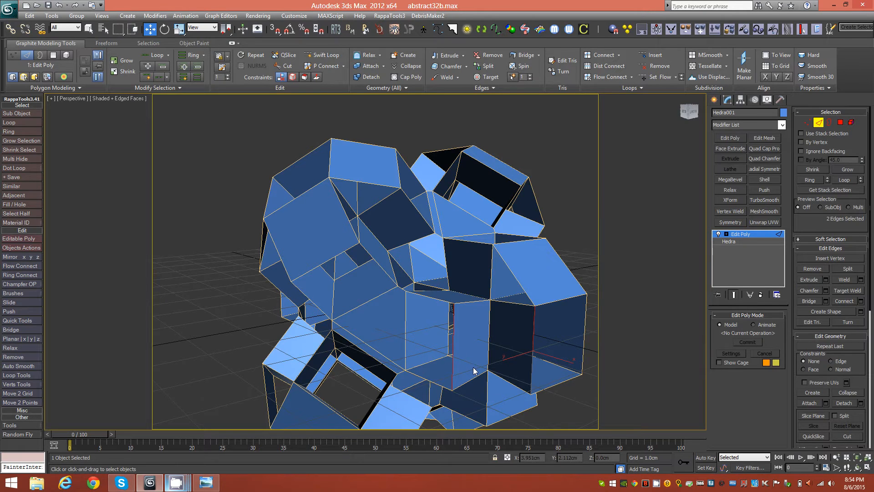
pyautogui.keyDown('alt'); pyautogui.moveTo(566, 353); pyautogui.dragTo(448, 330, button='middle'); pyautogui.keyUp('alt')
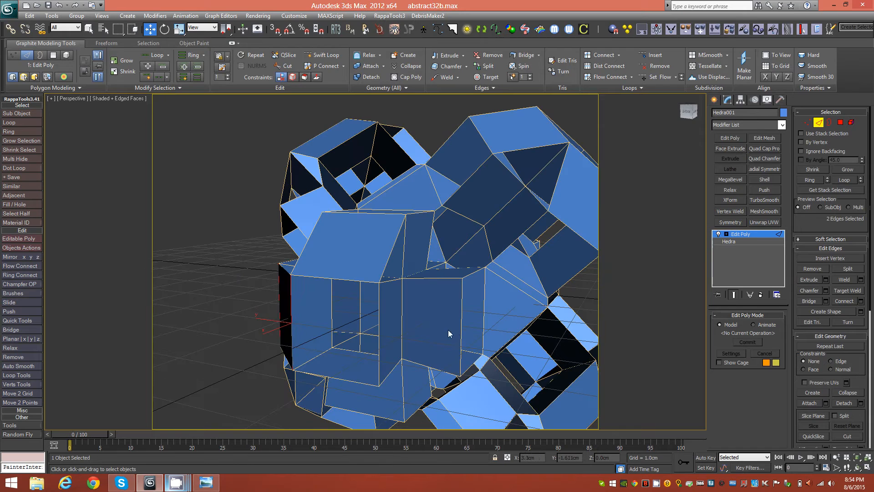
pyautogui.click(380, 331)
pyautogui.keyDown('ctrl'); pyautogui.click(463, 332); pyautogui.keyUp('ctrl')
pyautogui.keyDown('alt'); pyautogui.moveTo(417, 359); pyautogui.dragTo(346, 352, button='middle'); pyautogui.keyUp('alt')
# - Bridge this end box's lower rim edge to the outer edge of the arm below it
pyautogui.click(346, 345)
pyautogui.keyDown('ctrl'); pyautogui.click(347, 389); pyautogui.keyUp('ctrl')
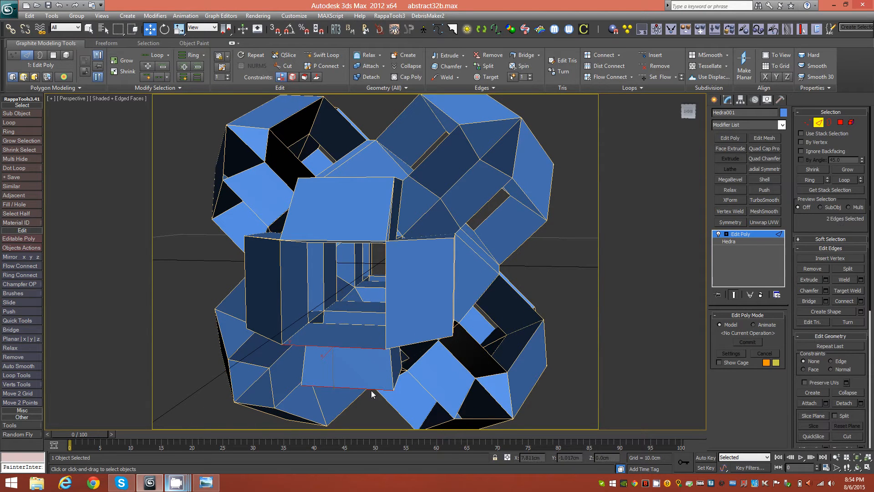
pyautogui.press(';')
pyautogui.keyDown('alt'); pyautogui.moveTo(363, 342); pyautogui.dragTo(255, 312, button='middle'); pyautogui.keyUp('alt')
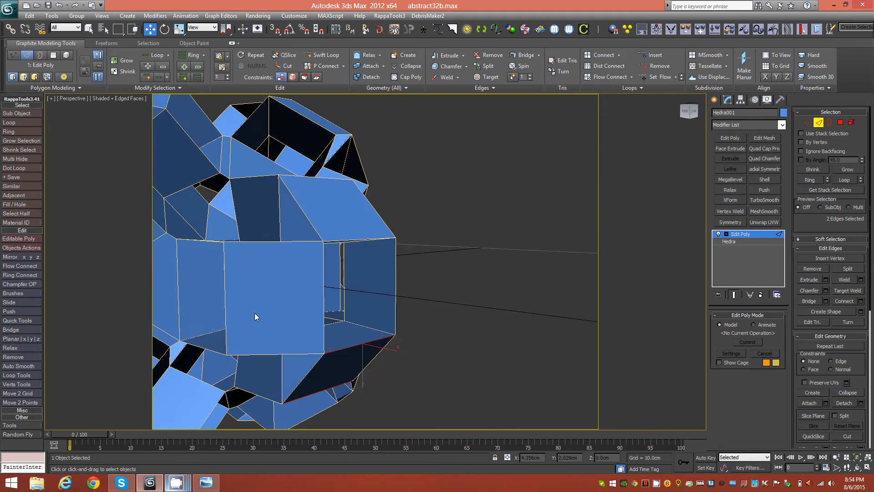
# - Leave edge editing and apply a TurboSmooth modifier with 1 iteration to the whole bridged model
pyautogui.scroll(-4, 363, 293)
pyautogui.keyDown('alt'); pyautogui.moveTo(314, 291); pyautogui.dragTo(277, 298, button='middle'); pyautogui.keyUp('alt')
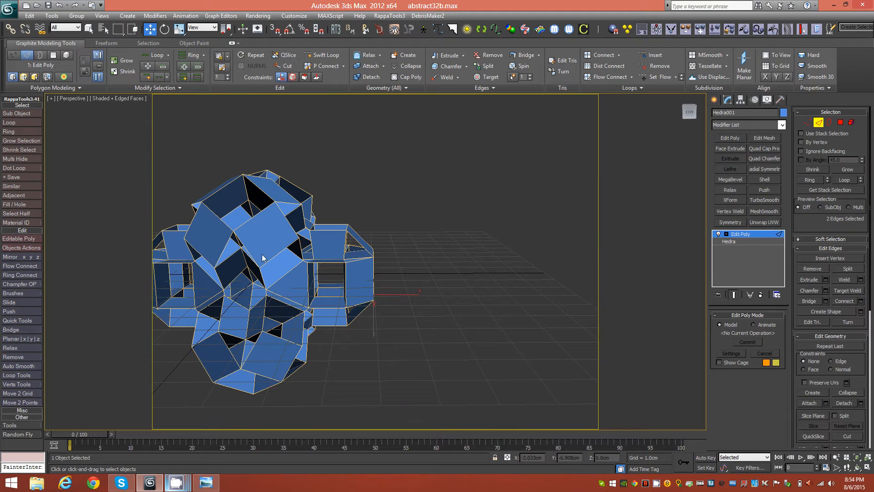
pyautogui.keyDown('alt'); pyautogui.moveTo(276, 272); pyautogui.dragTo(364, 307, button='middle'); pyautogui.keyUp('alt')
pyautogui.keyDown('alt'); pyautogui.moveTo(419, 321); pyautogui.dragTo(465, 273, button='middle'); pyautogui.keyUp('alt')
pyautogui.keyDown('alt'); pyautogui.moveTo(420, 300); pyautogui.dragTo(414, 302, button='middle'); pyautogui.keyUp('alt')
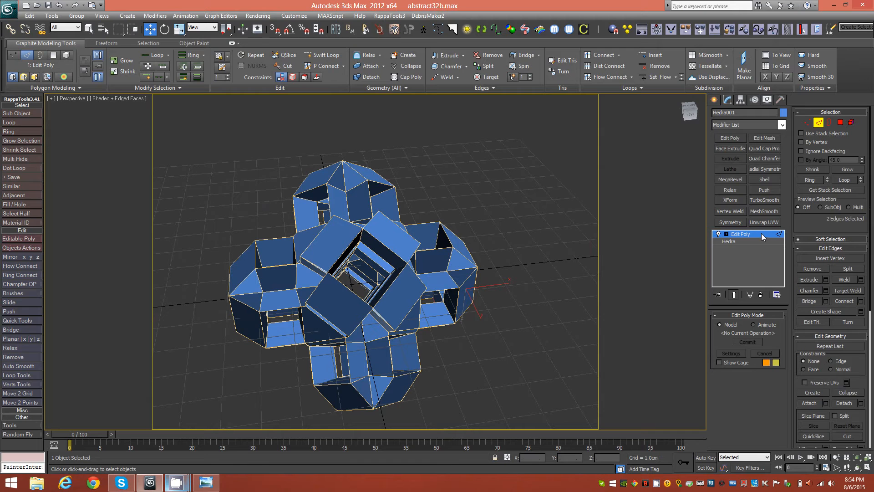
pyautogui.click(821, 123)
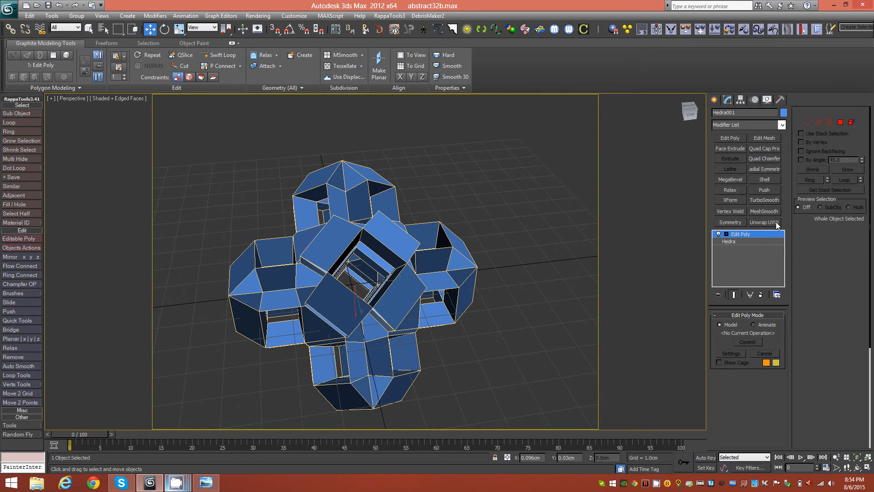
pyautogui.click(766, 200)
pyautogui.keyDown('alt'); pyautogui.moveTo(446, 324); pyautogui.dragTo(458, 291, button='middle'); pyautogui.keyUp('alt')
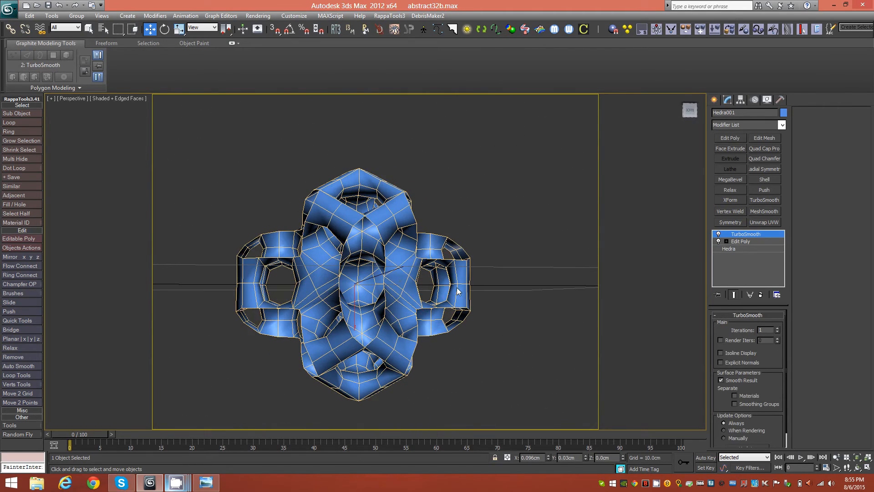
pyautogui.keyDown('alt'); pyautogui.moveTo(334, 289); pyautogui.dragTo(346, 326, button='middle'); pyautogui.keyUp('alt')
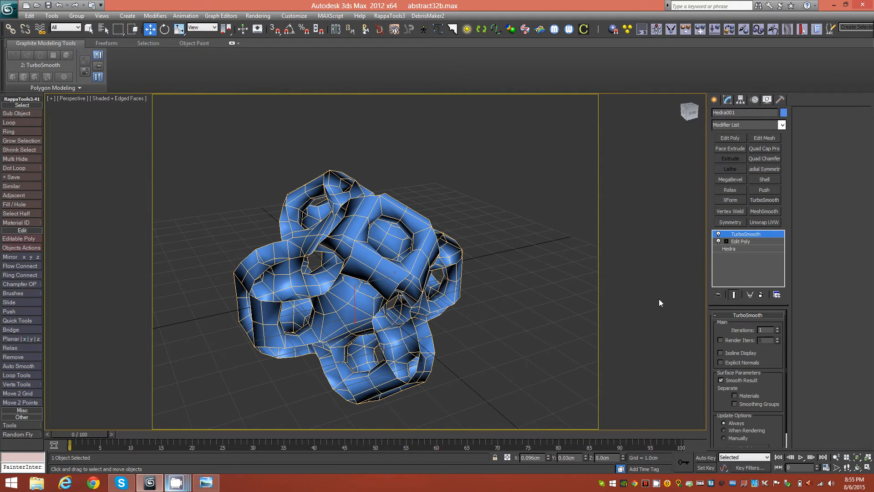
# - Add an Edit Poly modifier above the TurboSmooth
pyautogui.click(730, 138)
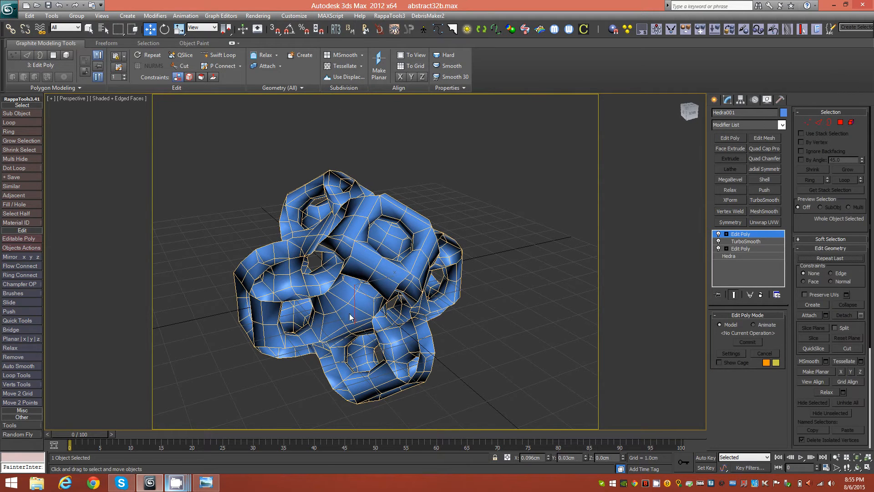
pyautogui.keyDown('alt'); pyautogui.moveTo(354, 317); pyautogui.dragTo(380, 321, button='middle'); pyautogui.keyUp('alt')
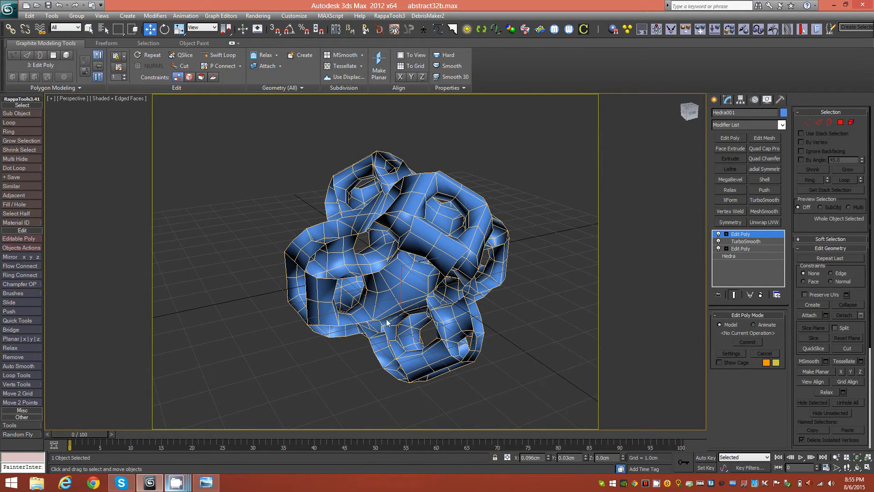
pyautogui.scroll(4, 387, 323)
pyautogui.keyDown('alt'); pyautogui.moveTo(426, 326); pyautogui.dragTo(430, 318, button='middle'); pyautogui.keyUp('alt')
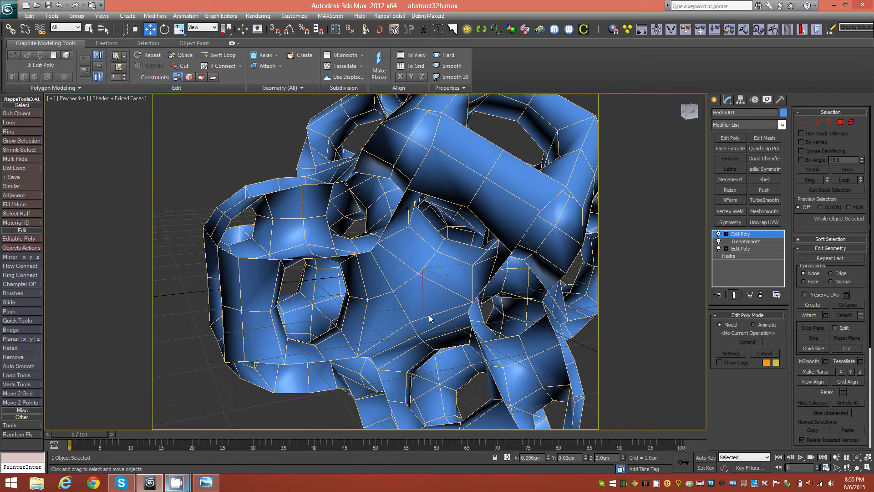
# - Select the two-edge run along the lower side of the central face, extend the selection to all similar edges, and remove them
pyautogui.click(819, 122)
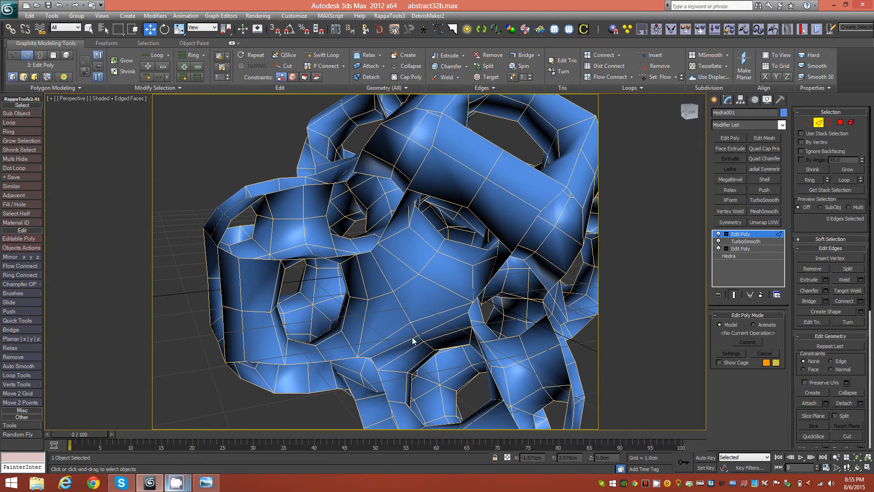
pyautogui.click(426, 321)
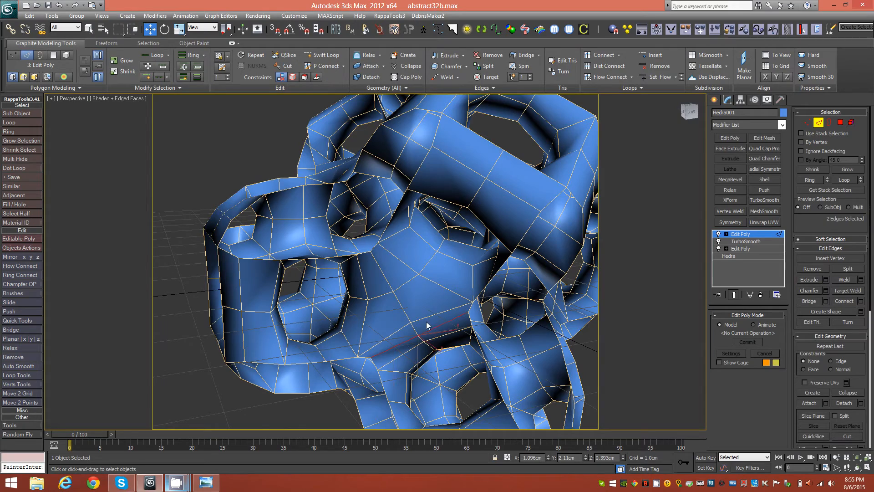
pyautogui.scroll(-3, 426, 314)
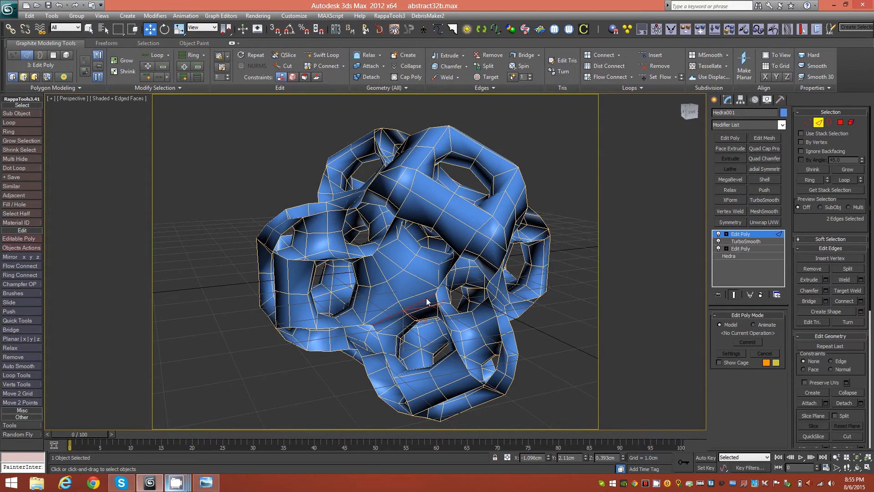
pyautogui.keyDown('alt'); pyautogui.moveTo(398, 308); pyautogui.dragTo(411, 331, button='middle'); pyautogui.keyUp('alt')
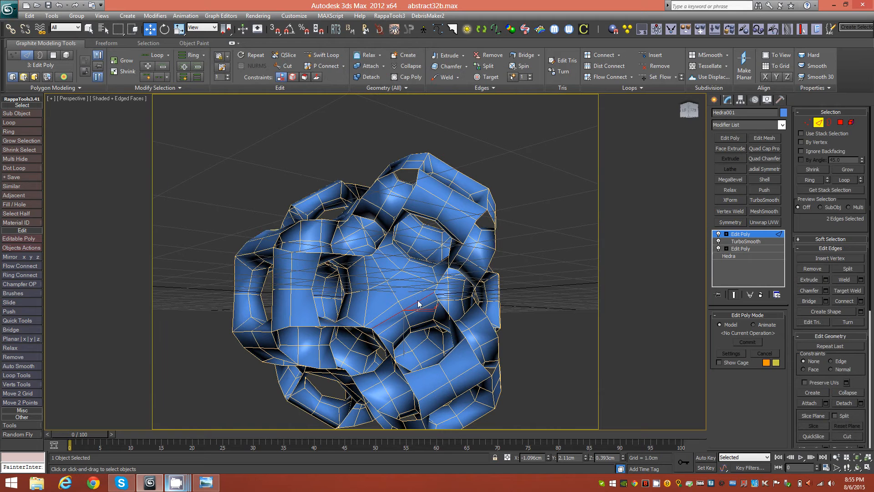
pyautogui.keyDown('alt'); pyautogui.moveTo(412, 311); pyautogui.dragTo(394, 318, button='middle'); pyautogui.keyUp('alt')
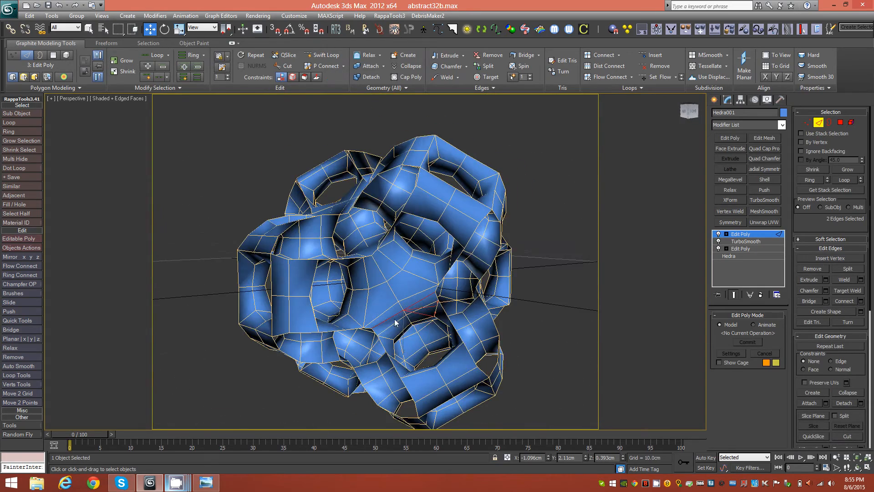
pyautogui.click(176, 88)
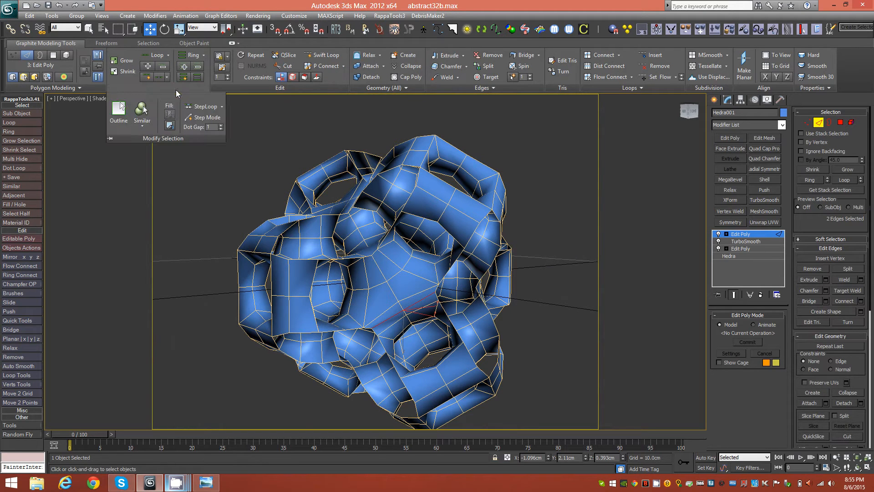
pyautogui.click(150, 111)
pyautogui.keyDown('alt'); pyautogui.moveTo(478, 259); pyautogui.dragTo(555, 262, button='middle'); pyautogui.keyUp('alt')
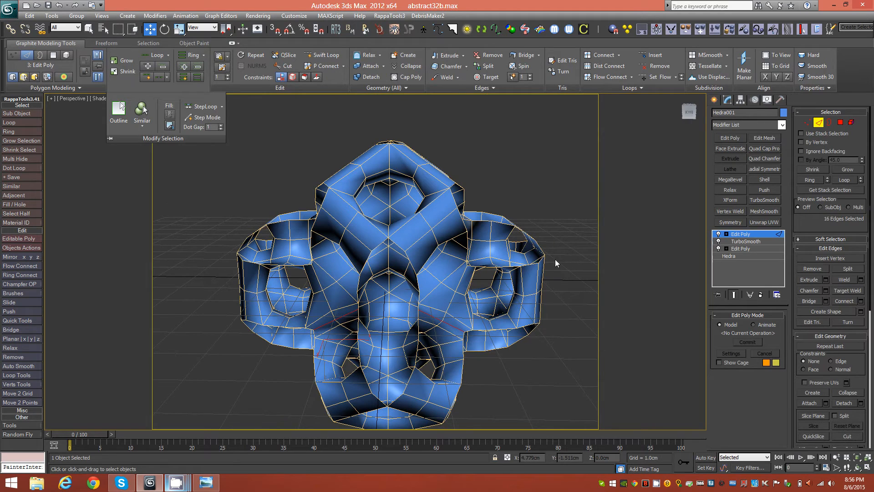
pyautogui.click(494, 59)
pyautogui.keyDown('alt'); pyautogui.moveTo(364, 300); pyautogui.dragTo(328, 297, button='middle'); pyautogui.keyUp('alt')
pyautogui.moveTo(430, 262)
pyautogui.keyDown('alt'); pyautogui.mouseDown(button='middle')
pyautogui.moveTo(415, 255)
pyautogui.moveTo(430, 249)
pyautogui.moveTo(417, 254)
pyautogui.moveTo(445, 242)
pyautogui.moveTo(414, 250)
pyautogui.moveTo(432, 290)
pyautogui.moveTo(435, 264)
pyautogui.moveTo(468, 252)
pyautogui.moveTo(419, 269)
pyautogui.mouseUp(button='middle'); pyautogui.keyUp('alt')
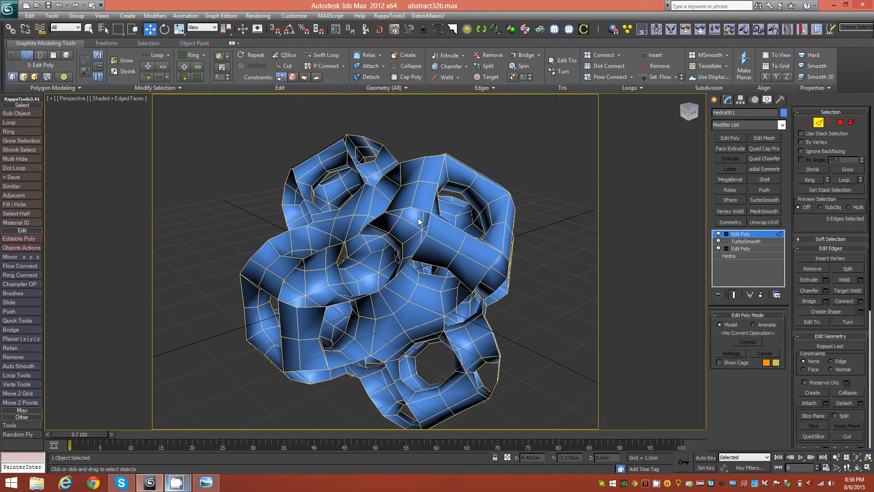
pyautogui.keyDown('alt'); pyautogui.moveTo(473, 281); pyautogui.dragTo(556, 271, button='middle'); pyautogui.keyUp('alt')
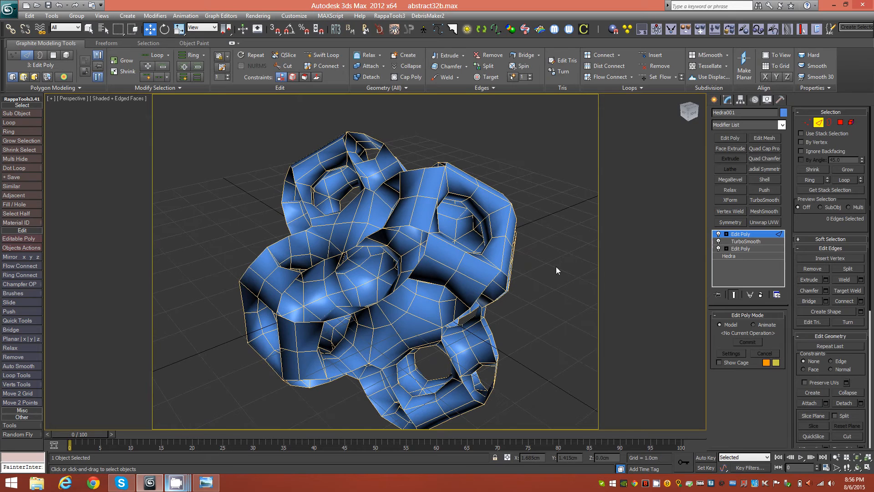
# - Apply a Shell modifier with 0.1 cm inner and outer amounts and Select Edges enabled
pyautogui.click(770, 178)
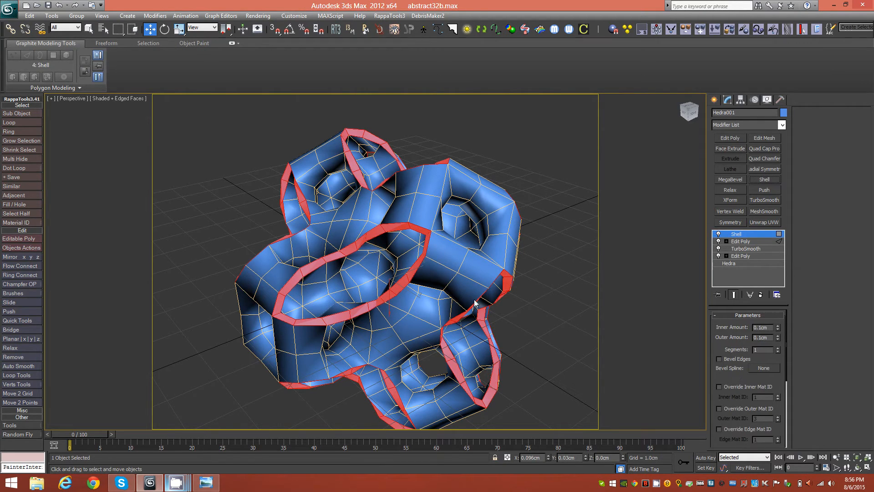
pyautogui.keyDown('alt'); pyautogui.moveTo(488, 298); pyautogui.dragTo(418, 274, button='middle'); pyautogui.keyUp('alt')
pyautogui.keyDown('alt'); pyautogui.moveTo(533, 235); pyautogui.dragTo(364, 283, button='middle'); pyautogui.keyUp('alt')
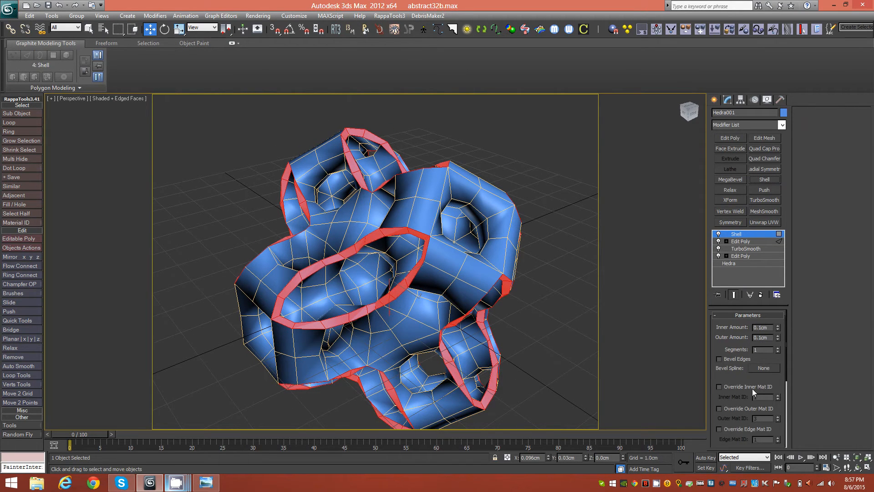
pyautogui.scroll(-5, 740, 376)
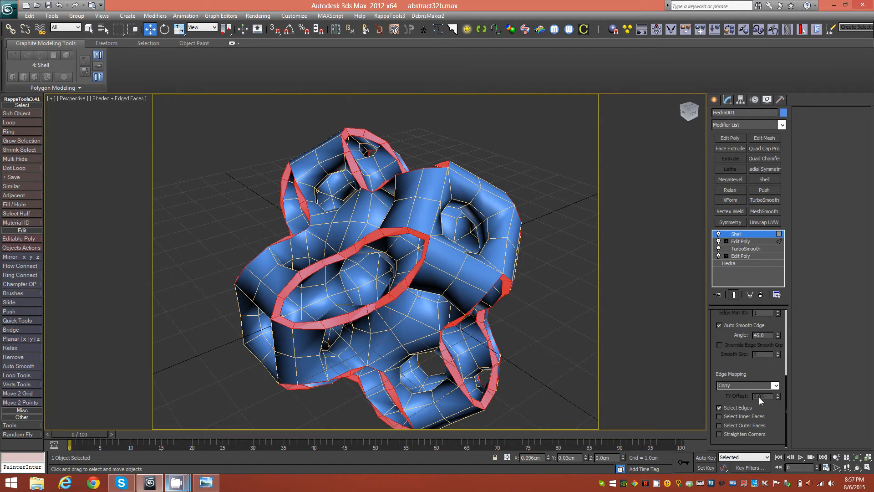
pyautogui.click(719, 408)
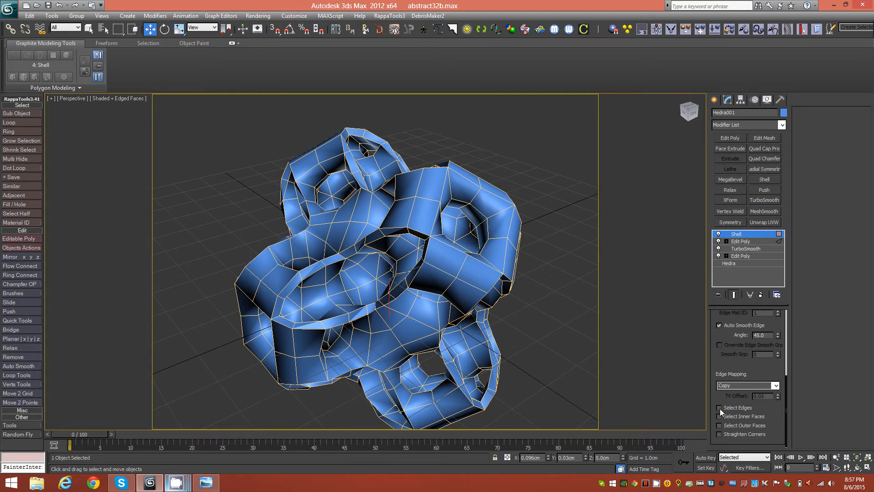
pyautogui.click(719, 408)
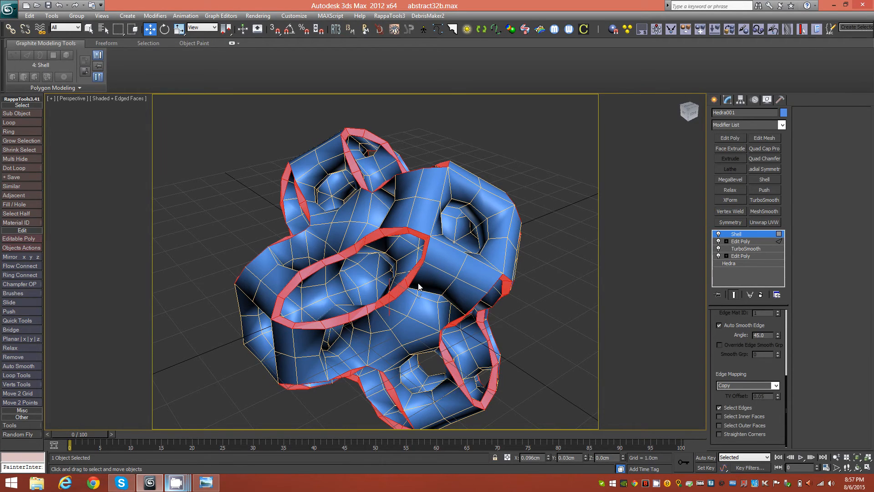
pyautogui.keyDown('alt'); pyautogui.moveTo(438, 293); pyautogui.dragTo(458, 304, button='middle'); pyautogui.keyUp('alt')
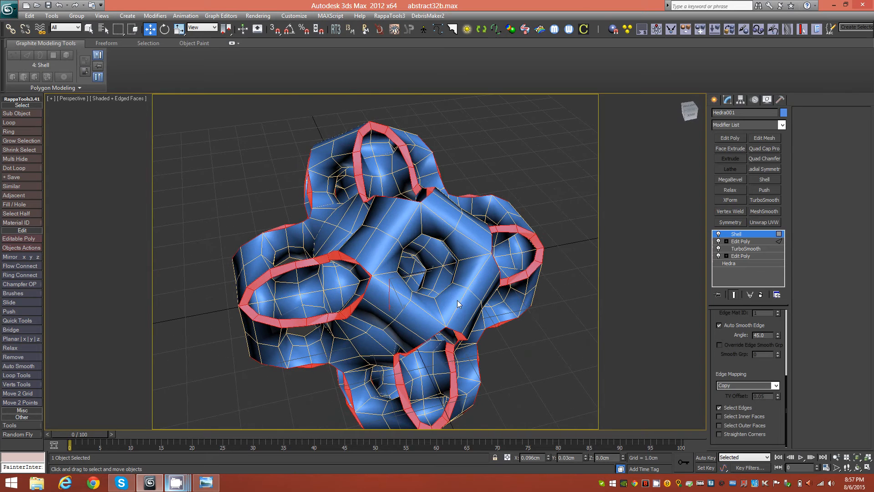
# - Add an Edit Poly modifier above the Shell and enter polygon level with the shell's rim polygons selected
pyautogui.click(732, 136)
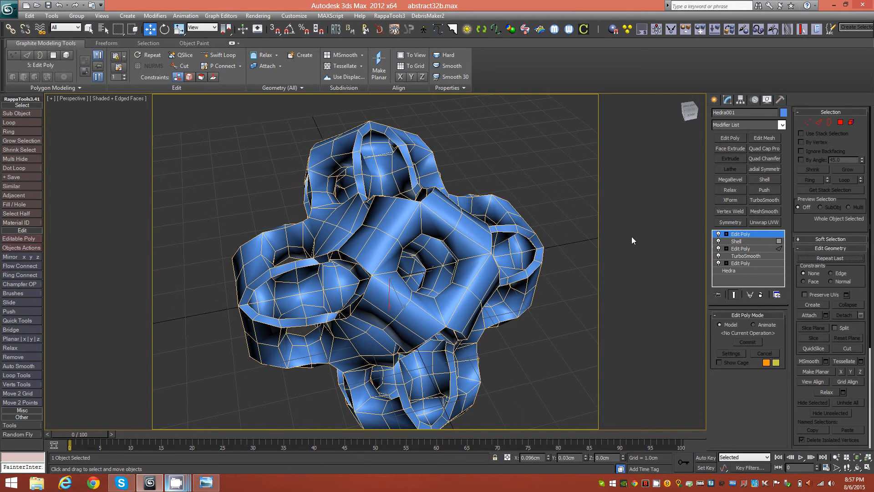
pyautogui.click(839, 122)
pyautogui.keyDown('alt'); pyautogui.moveTo(445, 280); pyautogui.dragTo(419, 275, button='middle'); pyautogui.keyUp('alt')
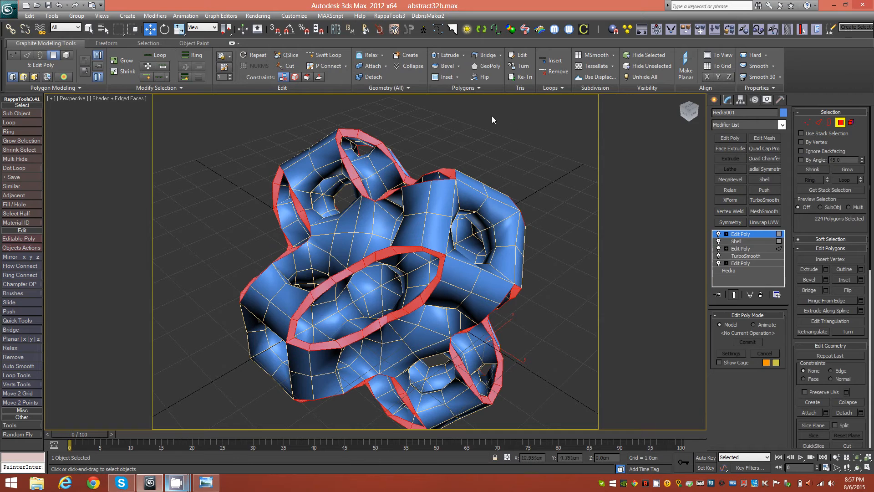
# - Outline the selected rim polygons by 0.12 cm
pyautogui.click(477, 89)
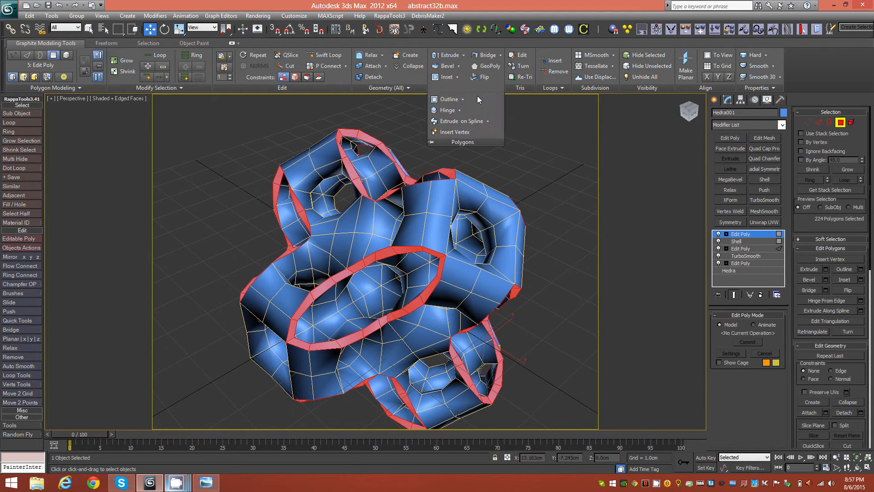
pyautogui.keyDown('shift'); pyautogui.click(454, 101); pyautogui.keyUp('shift')
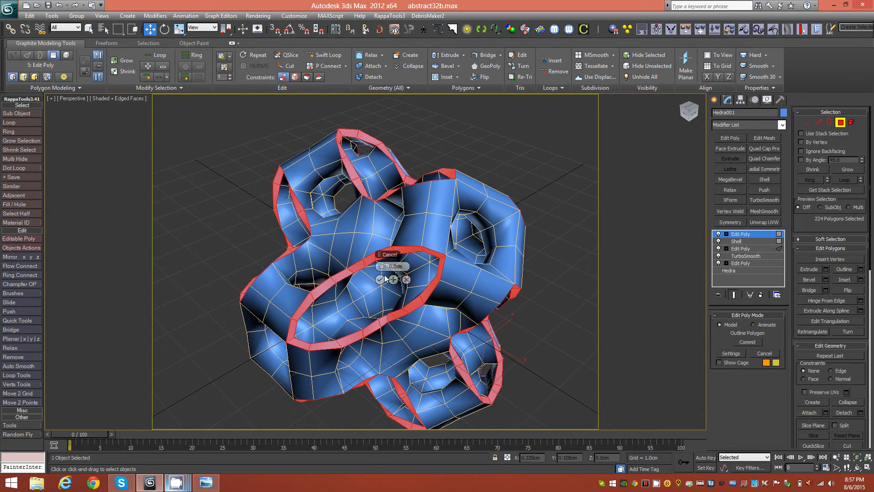
pyautogui.moveTo(386, 266); pyautogui.dragTo(386, 267)
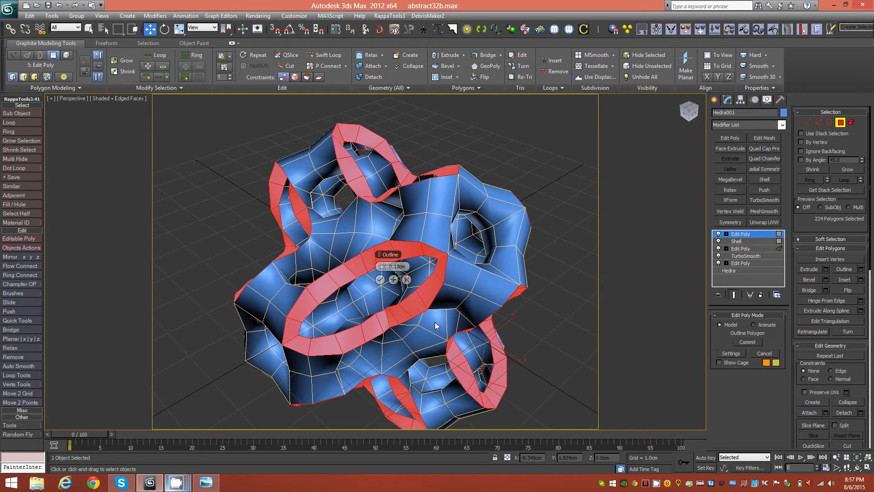
pyautogui.keyDown('alt'); pyautogui.moveTo(446, 331); pyautogui.dragTo(387, 293, button='middle'); pyautogui.keyUp('alt')
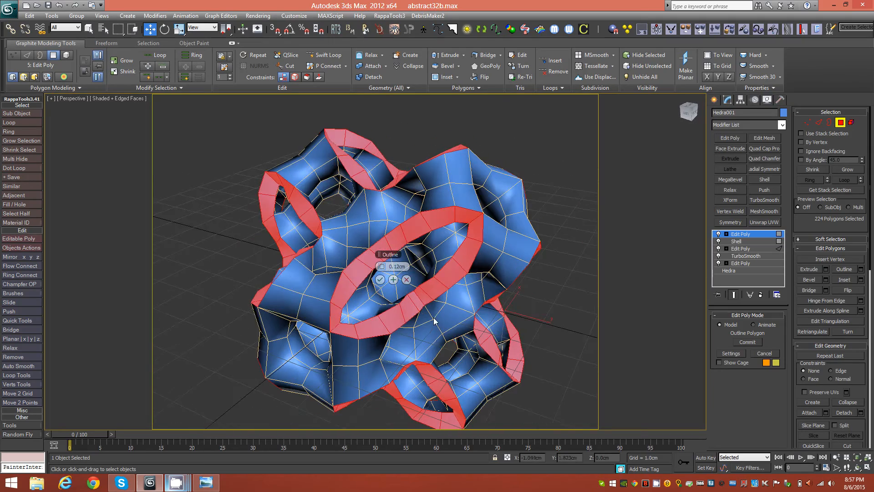
pyautogui.click(380, 280)
# - Apply Relax twice to the outlined rim polygons
pyautogui.keyDown('alt'); pyautogui.moveTo(523, 288); pyautogui.dragTo(383, 324, button='middle'); pyautogui.keyUp('alt')
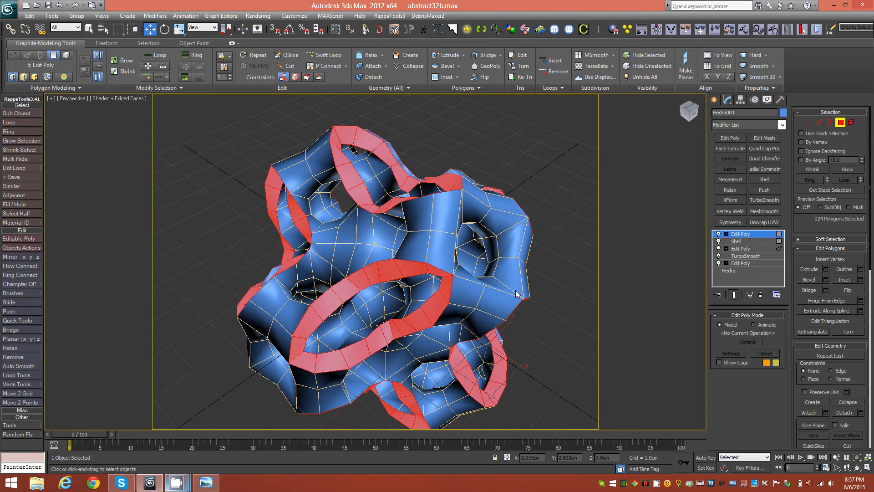
pyautogui.click(368, 57)
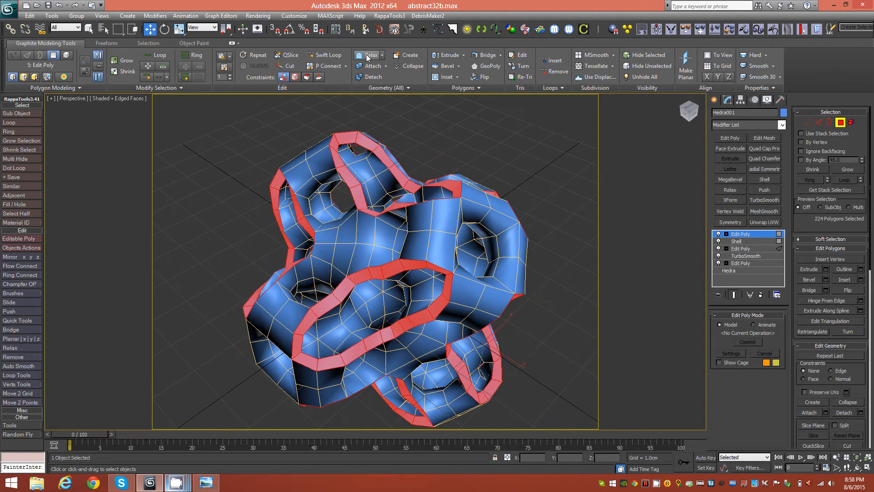
pyautogui.click(367, 57)
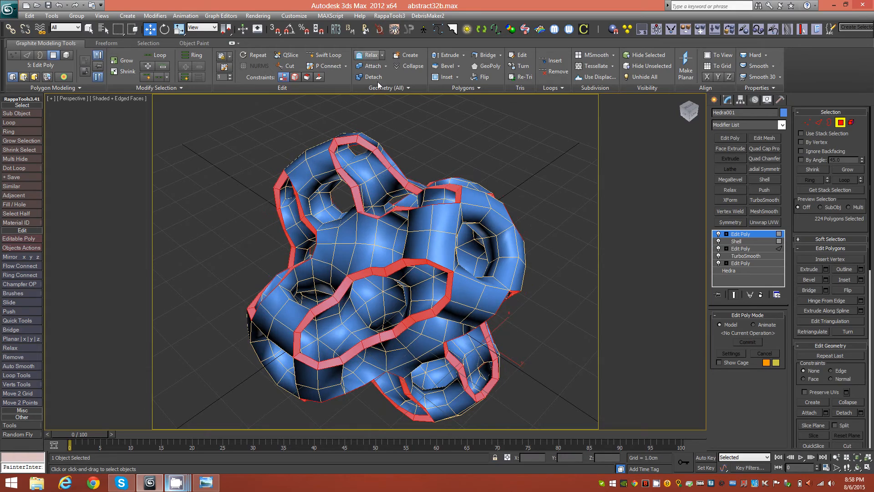
# - Inset the selected rim polygons by 0.04 cm and leave polygon level
pyautogui.keyDown('alt'); pyautogui.moveTo(497, 233); pyautogui.dragTo(471, 197, button='middle'); pyautogui.keyUp('alt')
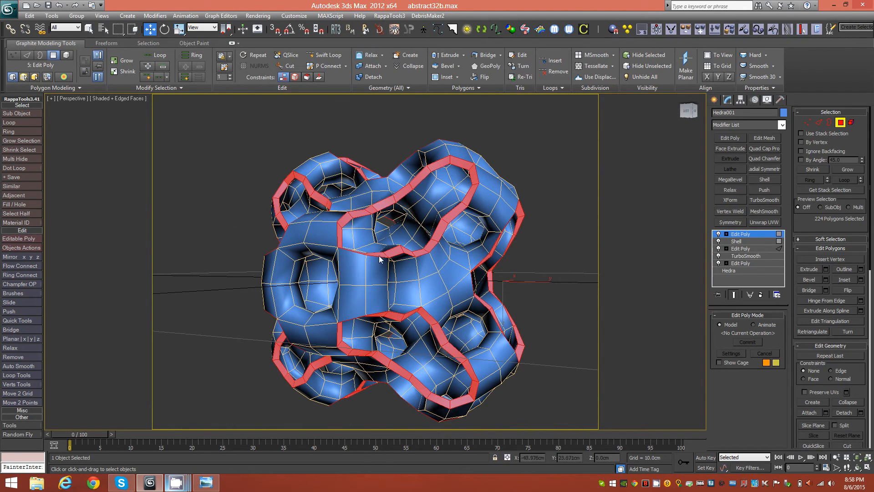
pyautogui.keyDown('alt'); pyautogui.moveTo(459, 237); pyautogui.dragTo(483, 233, button='middle'); pyautogui.keyUp('alt')
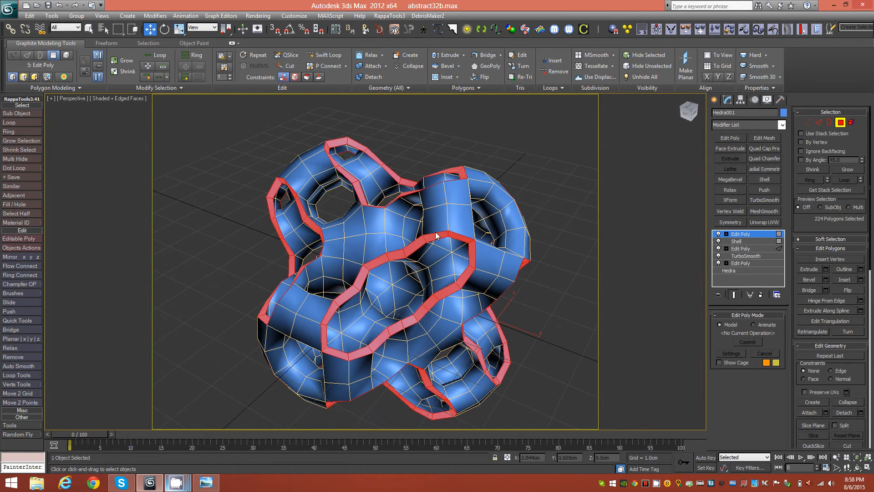
pyautogui.click(442, 78)
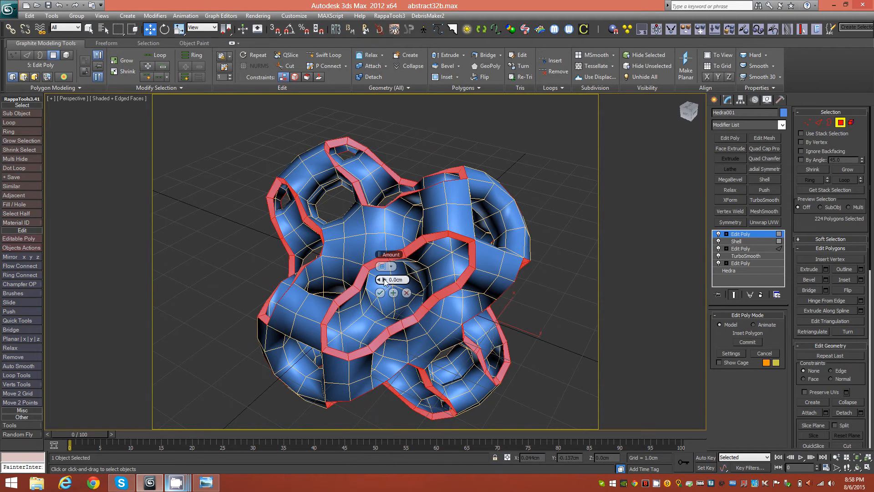
pyautogui.moveTo(384, 282); pyautogui.dragTo(384, 284)
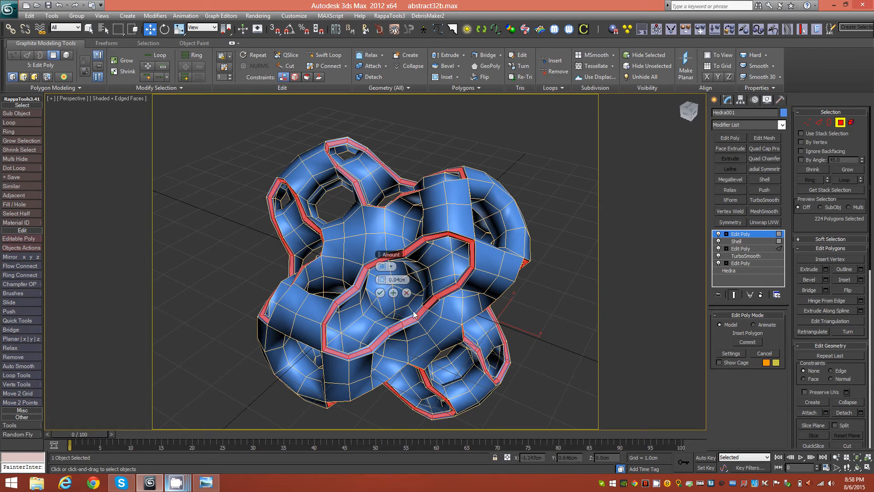
pyautogui.click(380, 293)
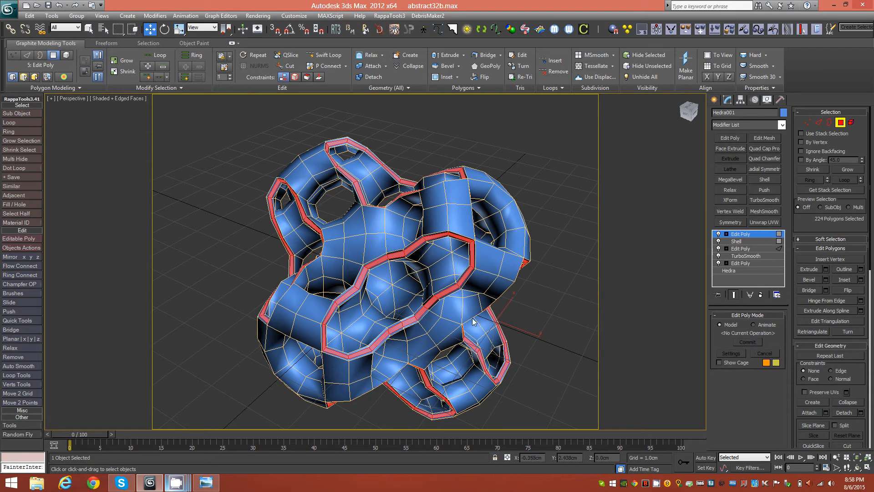
pyautogui.keyDown('alt'); pyautogui.moveTo(468, 306); pyautogui.dragTo(491, 309, button='middle'); pyautogui.keyUp('alt')
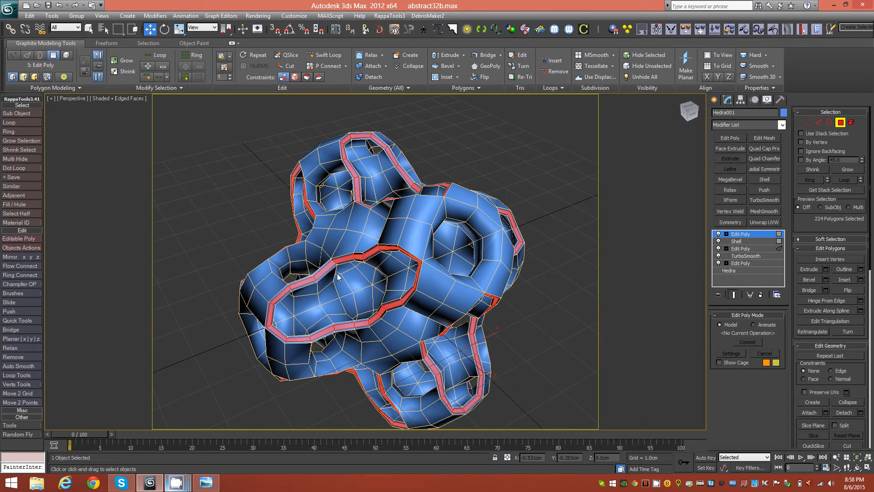
pyautogui.keyDown('alt'); pyautogui.moveTo(466, 310); pyautogui.dragTo(505, 296, button='middle'); pyautogui.keyUp('alt')
pyautogui.click(840, 123)
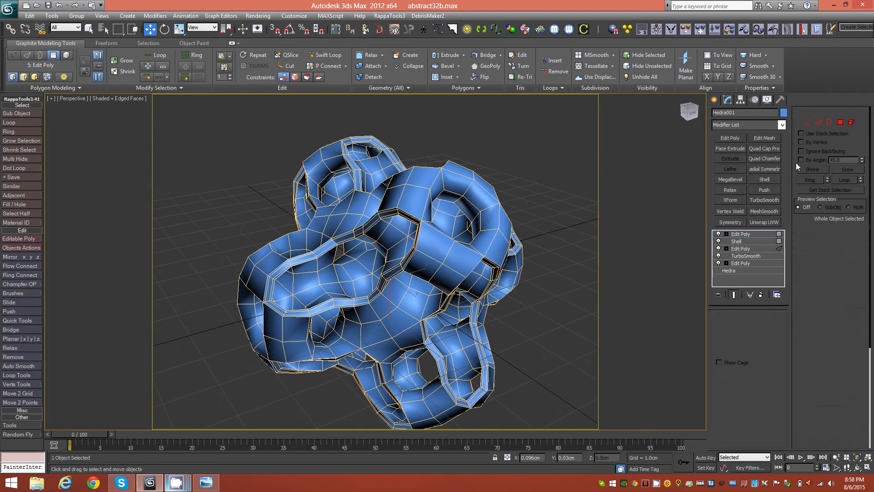
# - Add a TurboSmooth modifier on top of the inset Edit Poly to smooth the whole sculpture
pyautogui.keyDown('alt'); pyautogui.moveTo(405, 269); pyautogui.dragTo(500, 272, button='middle'); pyautogui.keyUp('alt')
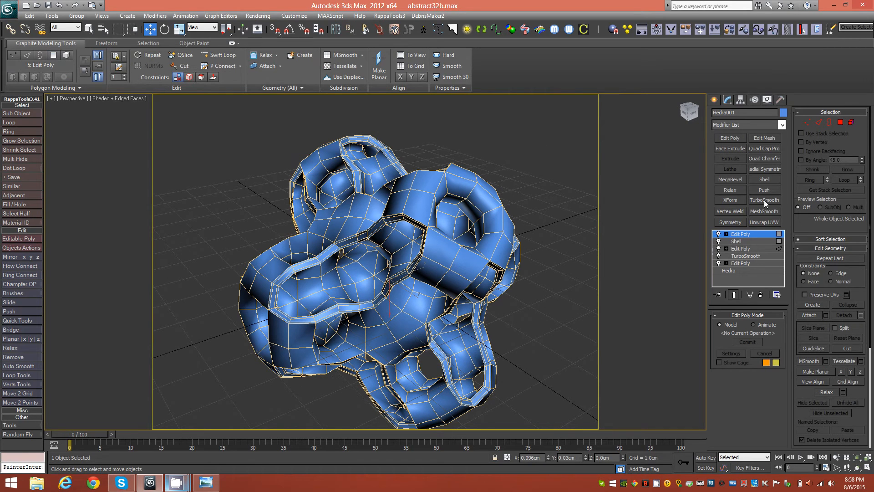
pyautogui.keyDown('alt'); pyautogui.moveTo(390, 281); pyautogui.dragTo(462, 285, button='middle'); pyautogui.keyUp('alt')
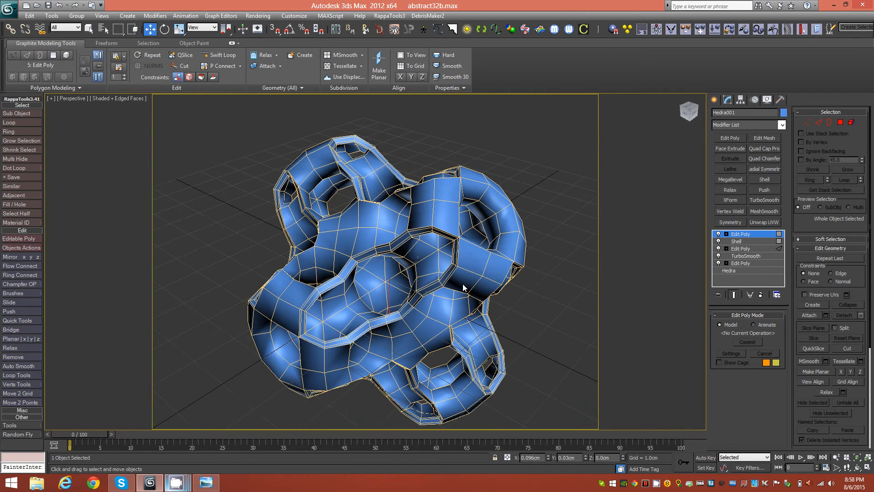
pyautogui.click(771, 200)
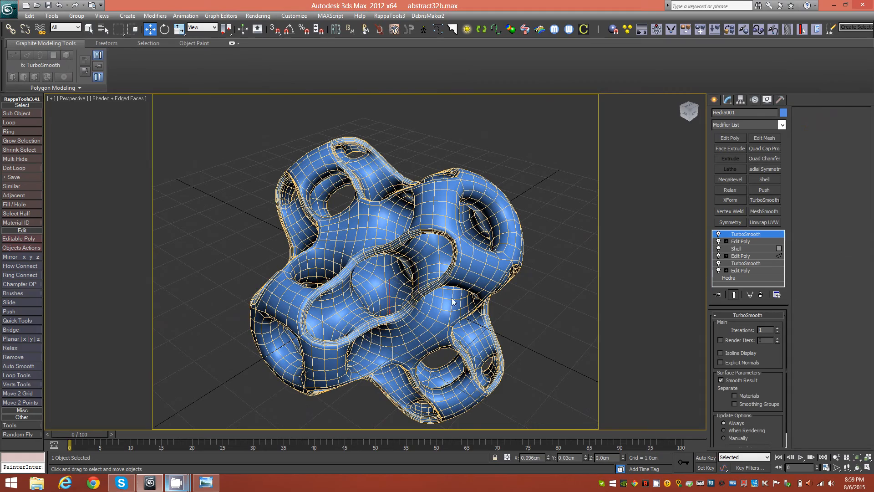
pyautogui.keyDown('alt'); pyautogui.moveTo(487, 295); pyautogui.dragTo(413, 302, button='middle'); pyautogui.keyUp('alt')
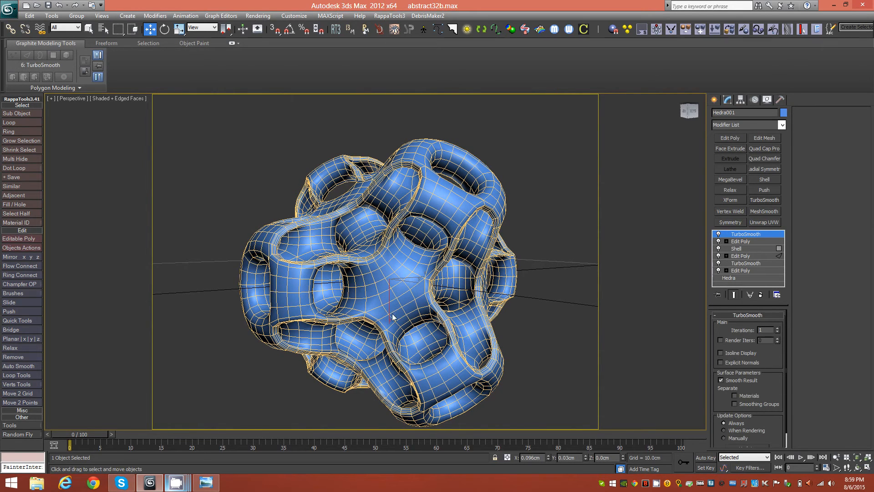
pyautogui.keyDown('alt'); pyautogui.moveTo(388, 294); pyautogui.dragTo(393, 303, button='middle'); pyautogui.keyUp('alt')
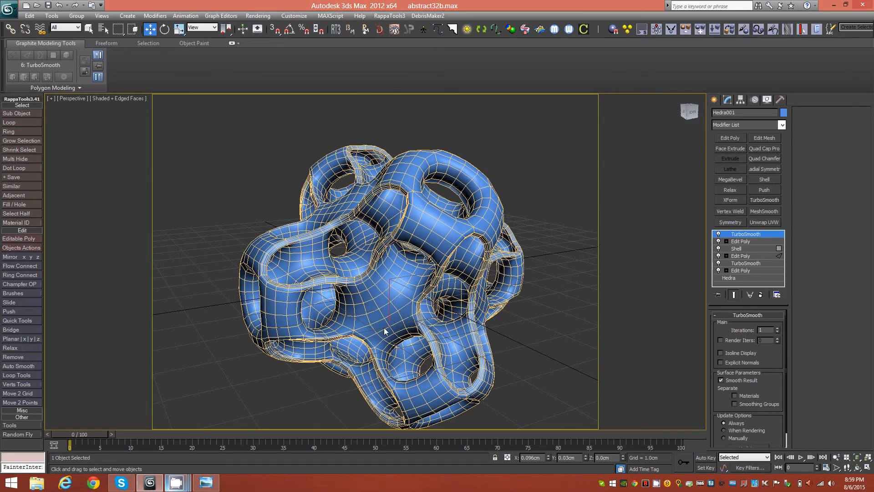
pyautogui.keyDown('alt'); pyautogui.moveTo(417, 306); pyautogui.dragTo(362, 304, button='middle'); pyautogui.keyUp('alt')
# - Set the new TurboSmooth to 2 iterations and turn off the viewport's edged-faces display
pyautogui.click(777, 328)
pyautogui.keyDown('alt'); pyautogui.moveTo(459, 309); pyautogui.dragTo(408, 267, button='middle'); pyautogui.keyUp('alt')
pyautogui.press('F4')
pyautogui.keyDown('alt'); pyautogui.moveTo(419, 238); pyautogui.dragTo(483, 231, button='middle'); pyautogui.keyUp('alt')
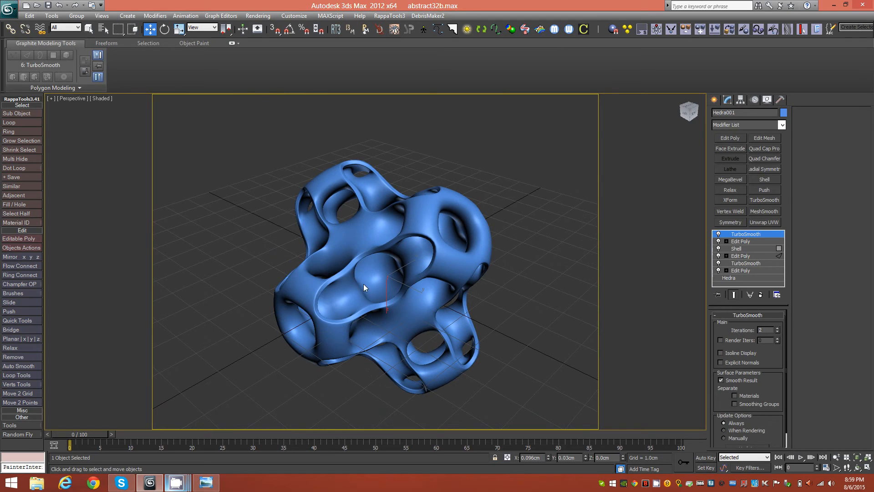
pyautogui.keyDown('alt'); pyautogui.moveTo(470, 306); pyautogui.dragTo(489, 305, button='middle'); pyautogui.keyUp('alt')
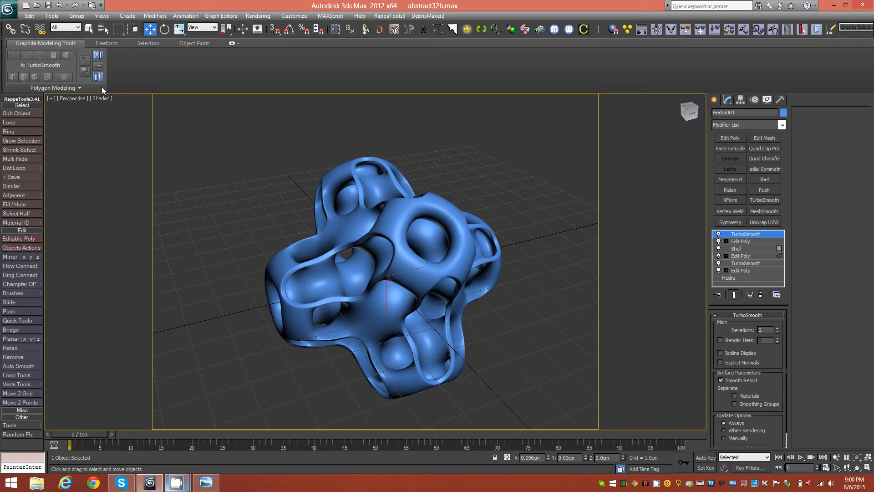
# - Add an Edit Poly modifier above the TurboSmooth and apply Hard shading to inspect the sculpture's facets
pyautogui.click(722, 137)
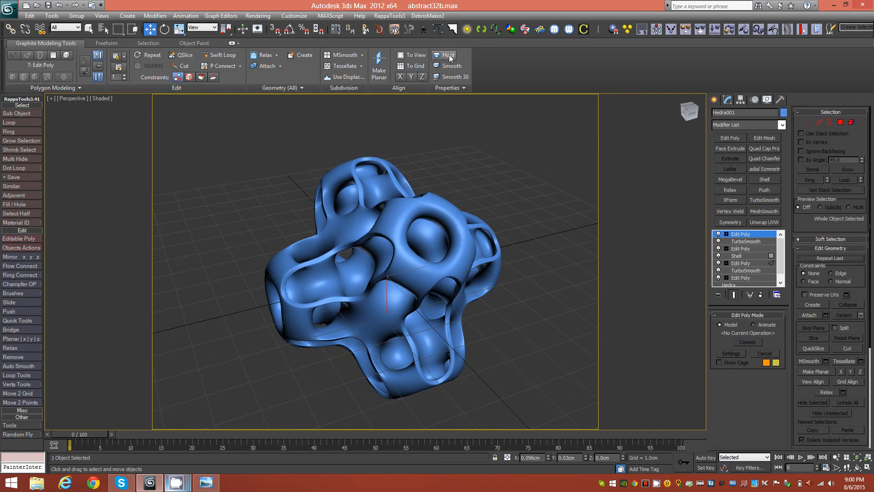
pyautogui.click(449, 55)
pyautogui.scroll(5, 382, 289)
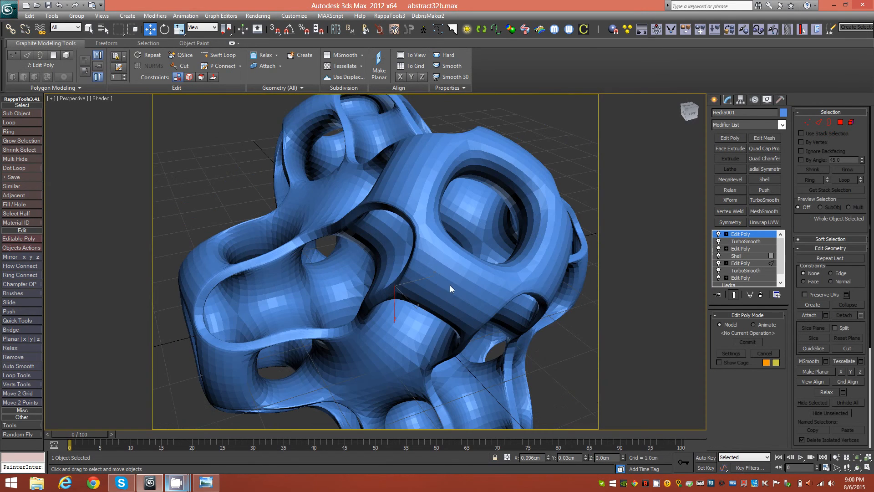
pyautogui.scroll(4, 441, 280)
pyautogui.keyDown('alt'); pyautogui.moveTo(433, 275); pyautogui.dragTo(358, 286, button='middle'); pyautogui.keyUp('alt')
pyautogui.keyDown('alt'); pyautogui.moveTo(313, 324); pyautogui.dragTo(329, 281, button='middle'); pyautogui.keyUp('alt')
pyautogui.moveTo(364, 315)
pyautogui.keyDown('alt'); pyautogui.mouseDown(button='middle')
pyautogui.moveTo(409, 298)
pyautogui.moveTo(383, 297)
pyautogui.moveTo(460, 319)
pyautogui.moveTo(481, 337)
pyautogui.moveTo(525, 312)
pyautogui.moveTo(558, 279)
pyautogui.moveTo(370, 315)
pyautogui.moveTo(383, 326)
pyautogui.moveTo(367, 320)
pyautogui.mouseUp(button='middle'); pyautogui.keyUp('alt')
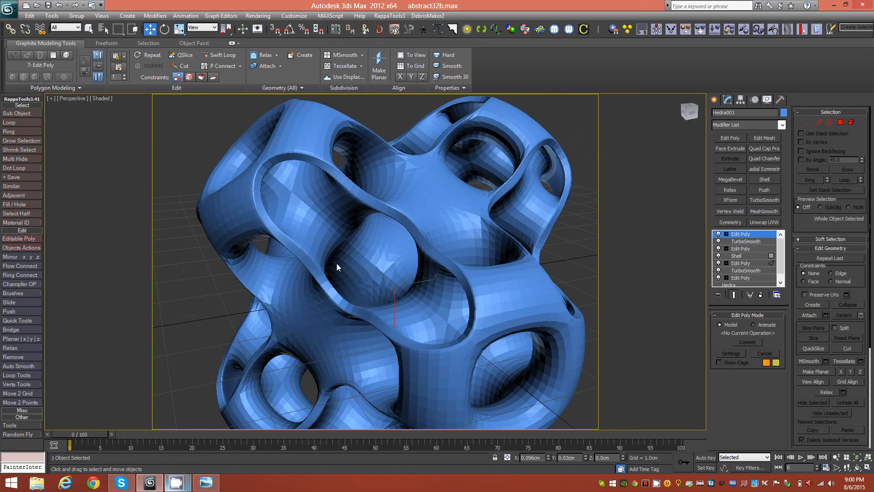
pyautogui.keyDown('alt'); pyautogui.moveTo(342, 268); pyautogui.dragTo(397, 282, button='middle'); pyautogui.keyUp('alt')
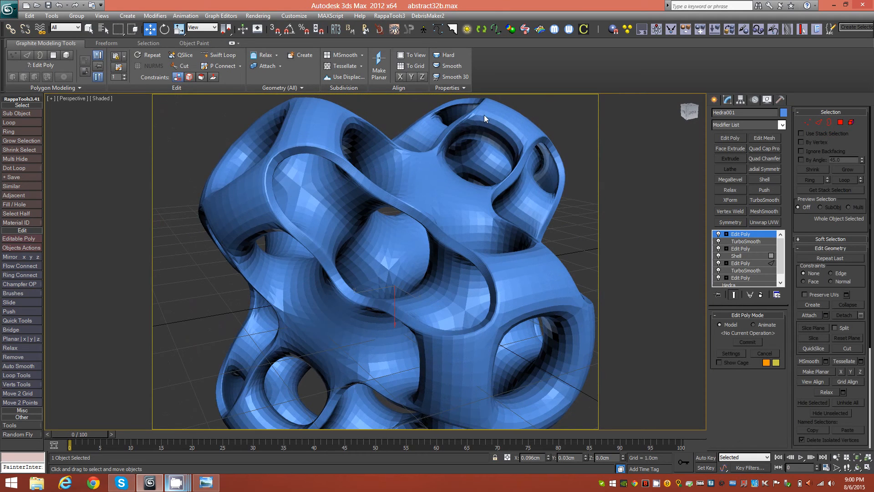
pyautogui.keyDown('alt'); pyautogui.moveTo(476, 280); pyautogui.dragTo(500, 283, button='middle'); pyautogui.keyUp('alt')
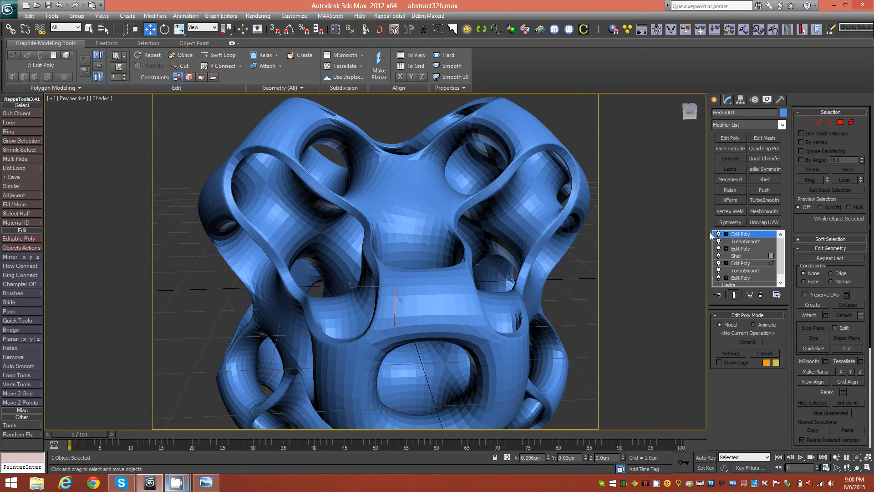
# - Set the upper TurboSmooth to 3 iterations and delete the Edit Poly modifier above it
pyautogui.click(758, 242)
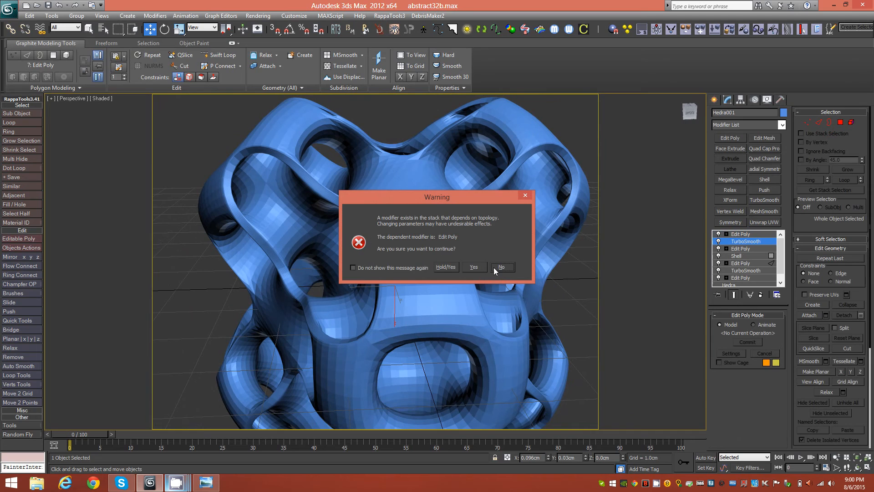
pyautogui.click(493, 266)
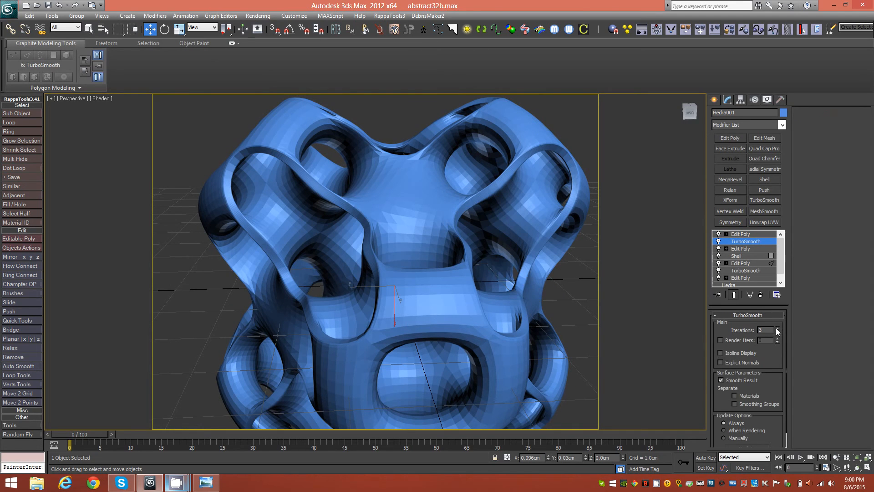
pyautogui.click(737, 234)
pyautogui.rightClick(757, 233)
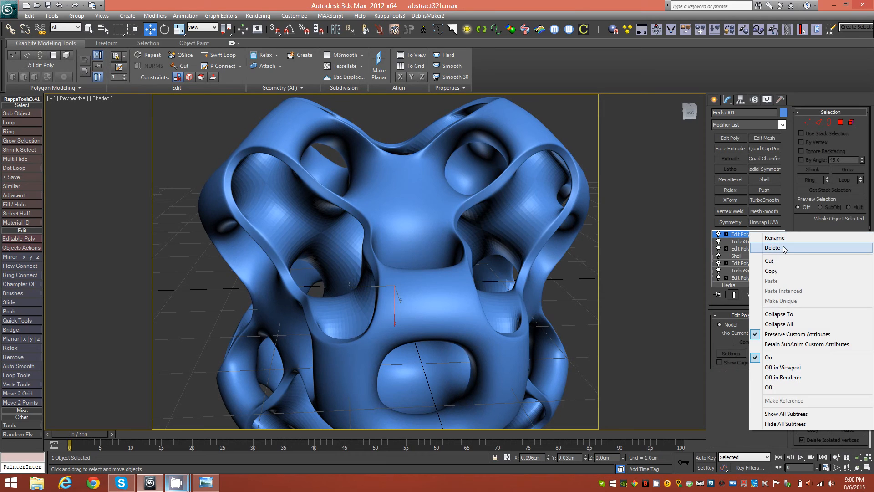
pyautogui.click(773, 247)
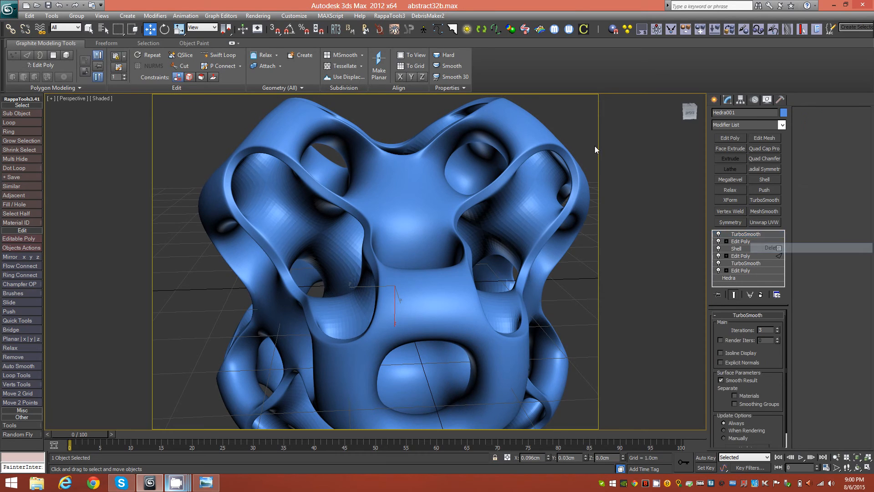
# - Add a fresh Edit Poly modifier at the top of the stack and make the whole object's shading Hard
pyautogui.click(728, 138)
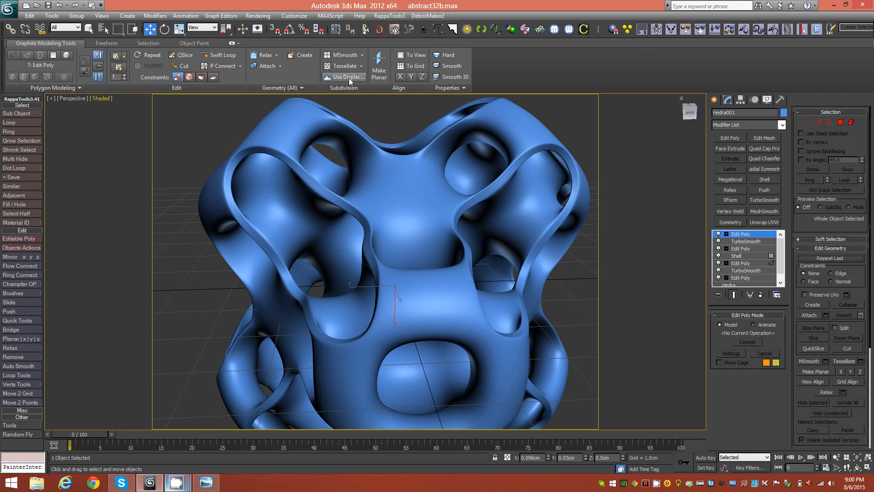
pyautogui.click(449, 58)
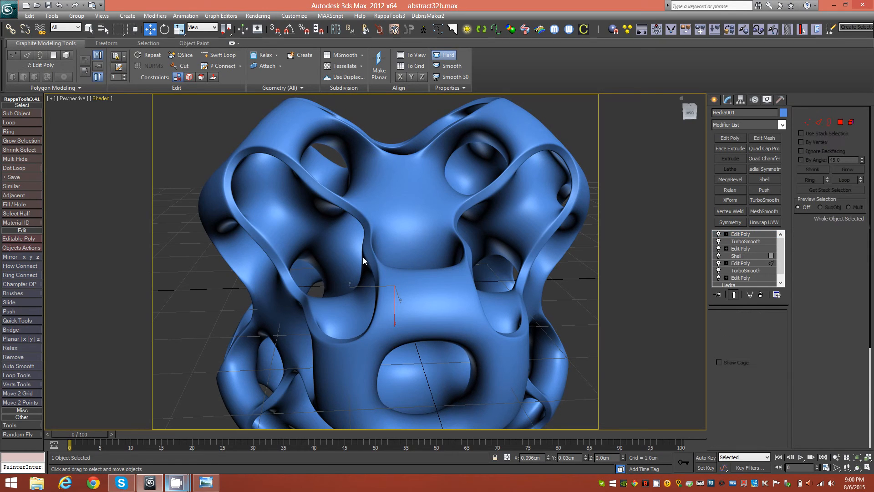
pyautogui.moveTo(351, 256)
pyautogui.keyDown('alt'); pyautogui.mouseDown(button='middle')
pyautogui.moveTo(392, 287)
pyautogui.moveTo(325, 268)
pyautogui.moveTo(403, 251)
pyautogui.moveTo(430, 258)
pyautogui.moveTo(376, 261)
pyautogui.moveTo(374, 250)
pyautogui.moveTo(405, 288)
pyautogui.moveTo(436, 271)
pyautogui.moveTo(418, 252)
pyautogui.moveTo(397, 253)
pyautogui.moveTo(419, 205)
pyautogui.moveTo(414, 242)
pyautogui.moveTo(380, 257)
pyautogui.moveTo(440, 257)
pyautogui.moveTo(442, 293)
pyautogui.moveTo(495, 266)
pyautogui.moveTo(419, 250)
pyautogui.moveTo(425, 214)
pyautogui.moveTo(441, 258)
pyautogui.moveTo(402, 258)
pyautogui.moveTo(491, 258)
pyautogui.moveTo(367, 260)
pyautogui.mouseUp(button='middle'); pyautogui.keyUp('alt')
pyautogui.scroll(-6, 416, 274)
pyautogui.scroll(4, 374, 244)
pyautogui.keyDown('alt'); pyautogui.moveTo(375, 262); pyautogui.dragTo(468, 251, button='middle'); pyautogui.keyUp('alt')
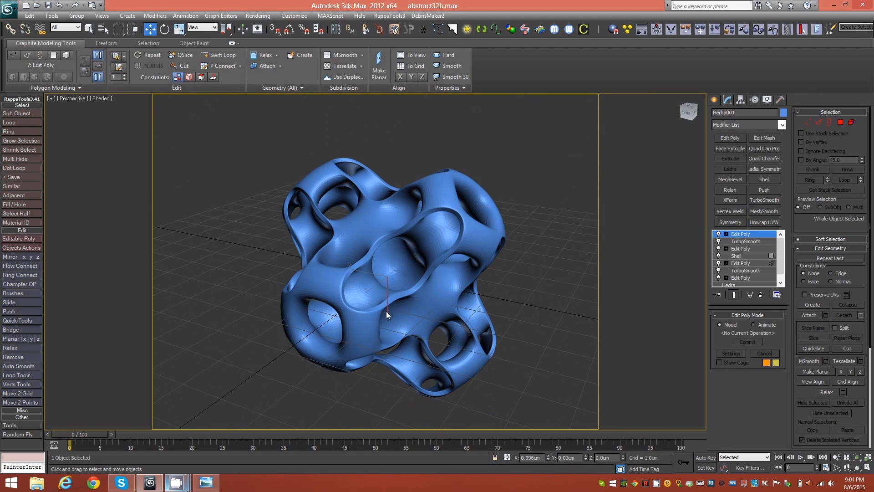